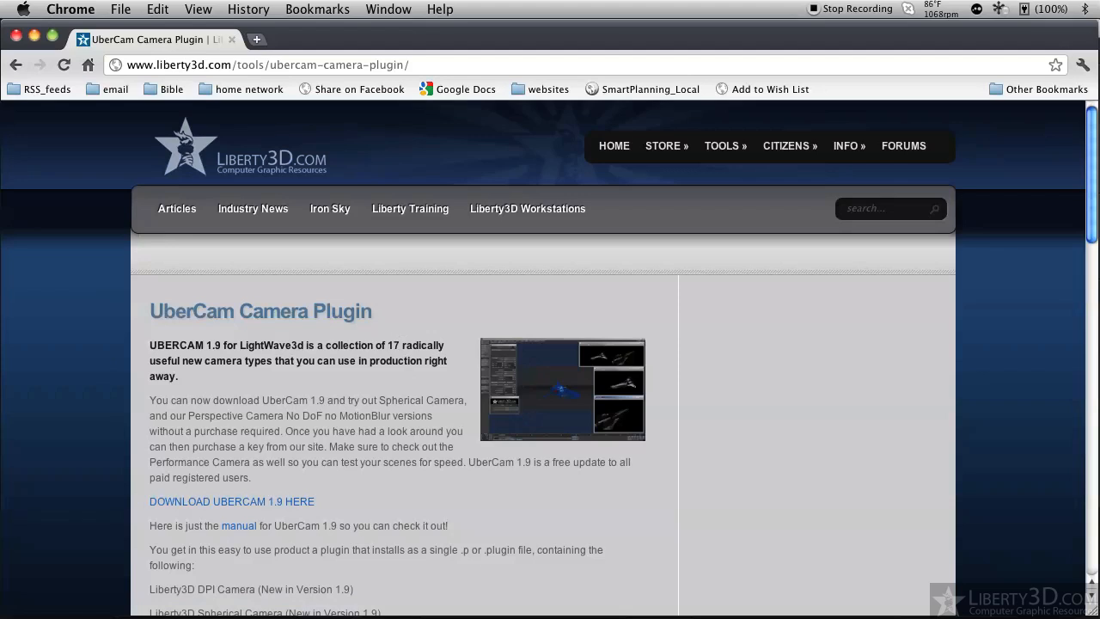
- Switch to LightWave Layout, render the current frame with the Perspective Camera, and place the render window beside Camera Properties
key("super+Tab")
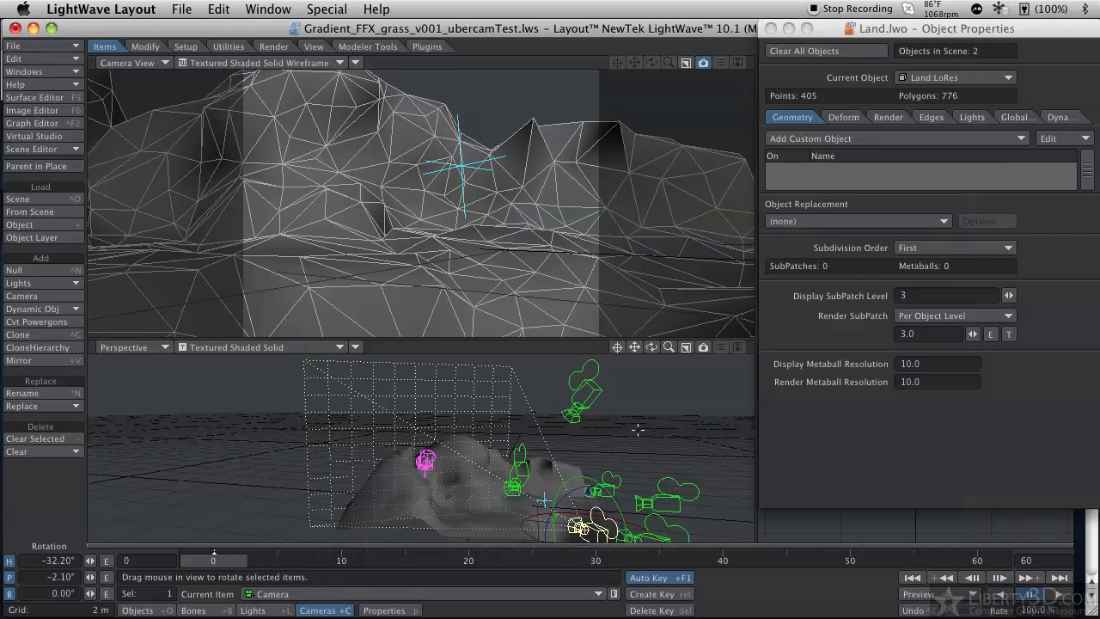
left_click(398, 609)
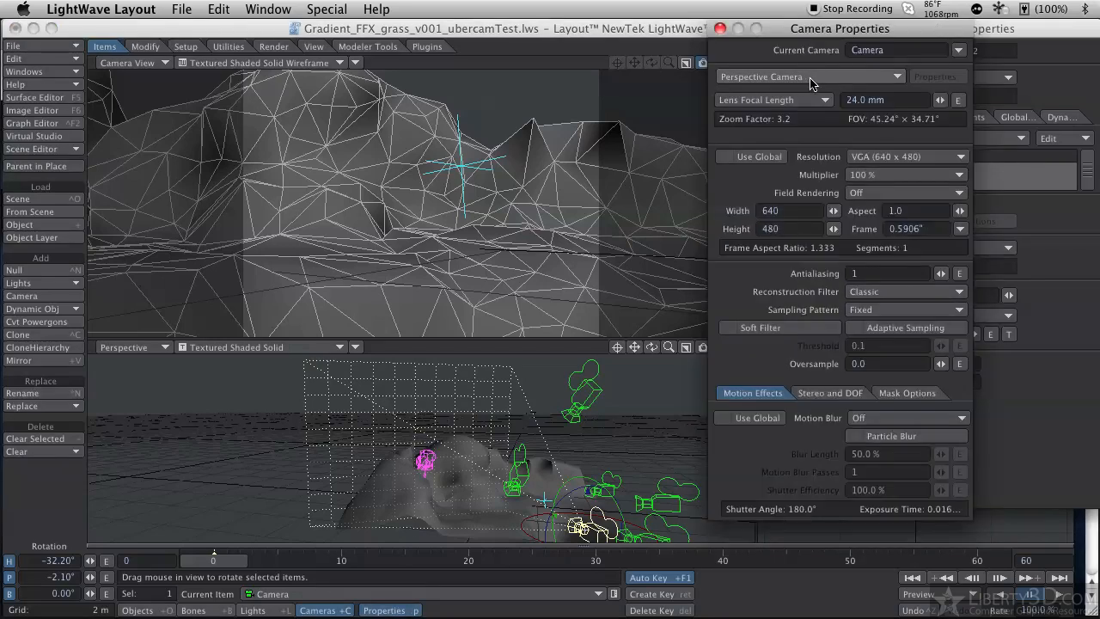
key("F9")
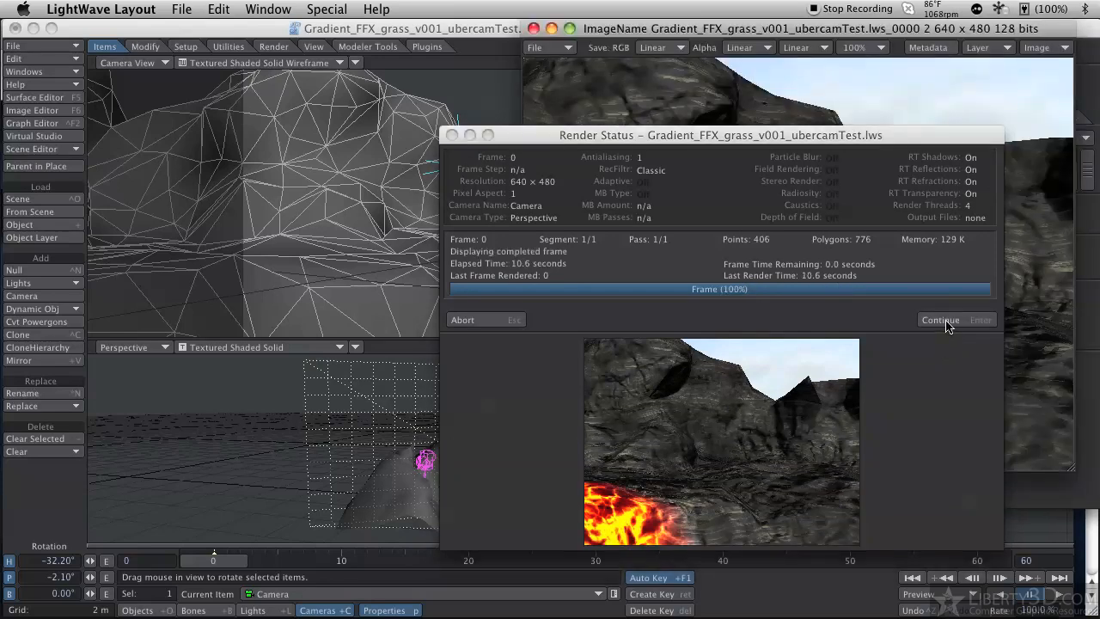
left_click(941, 320)
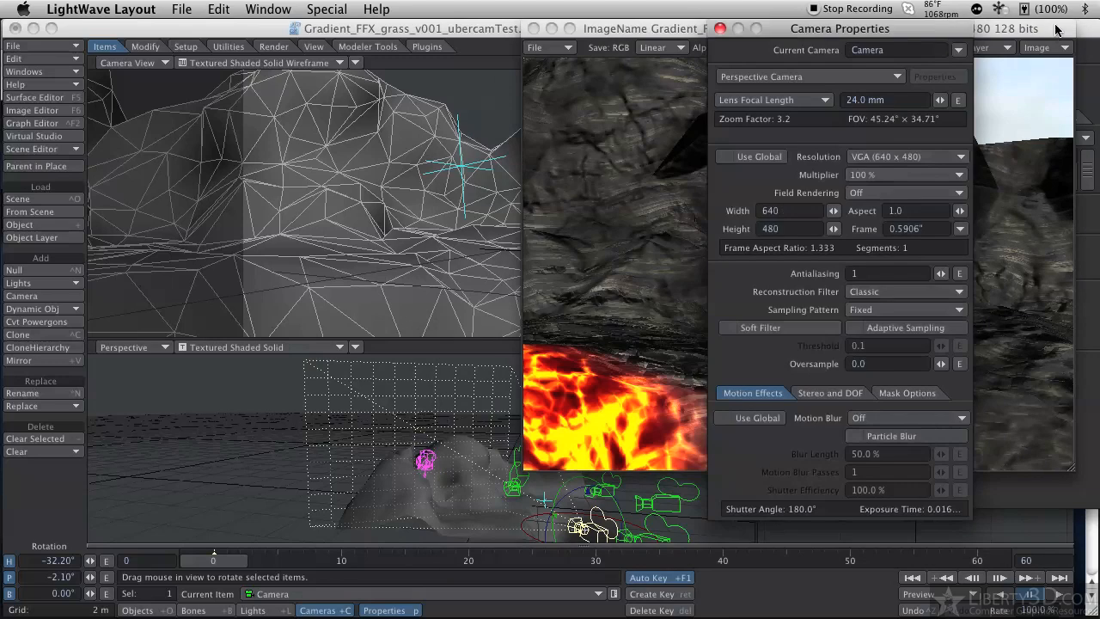
left_click_drag(1046, 31, 649, 43)
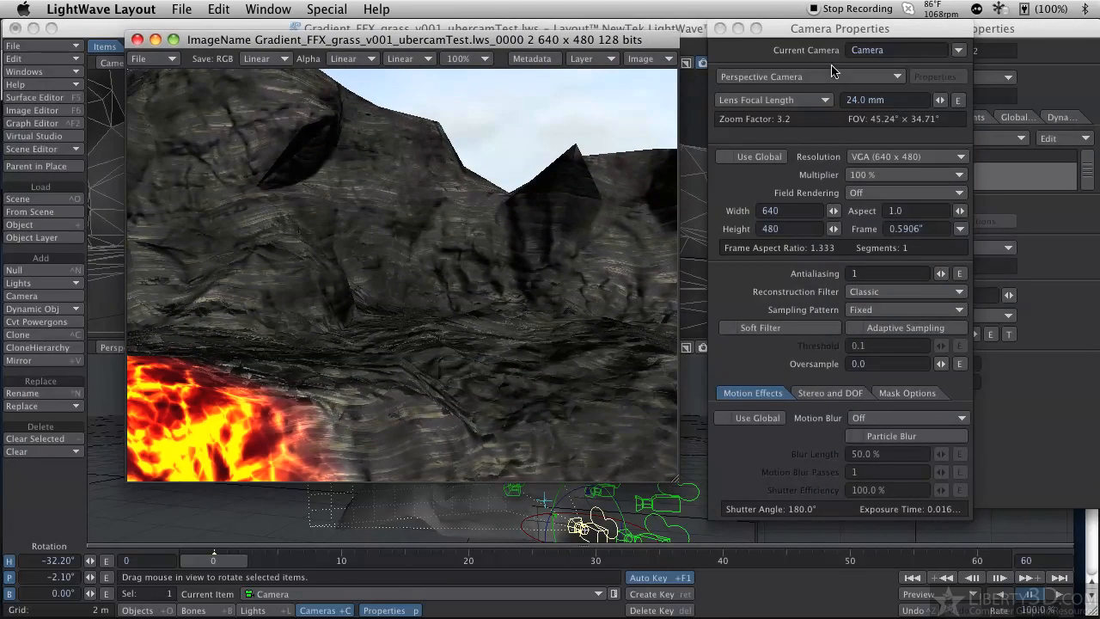
- Change the camera type to Liberty3D Perspective and render the current frame twice for comparison
left_click(809, 77)
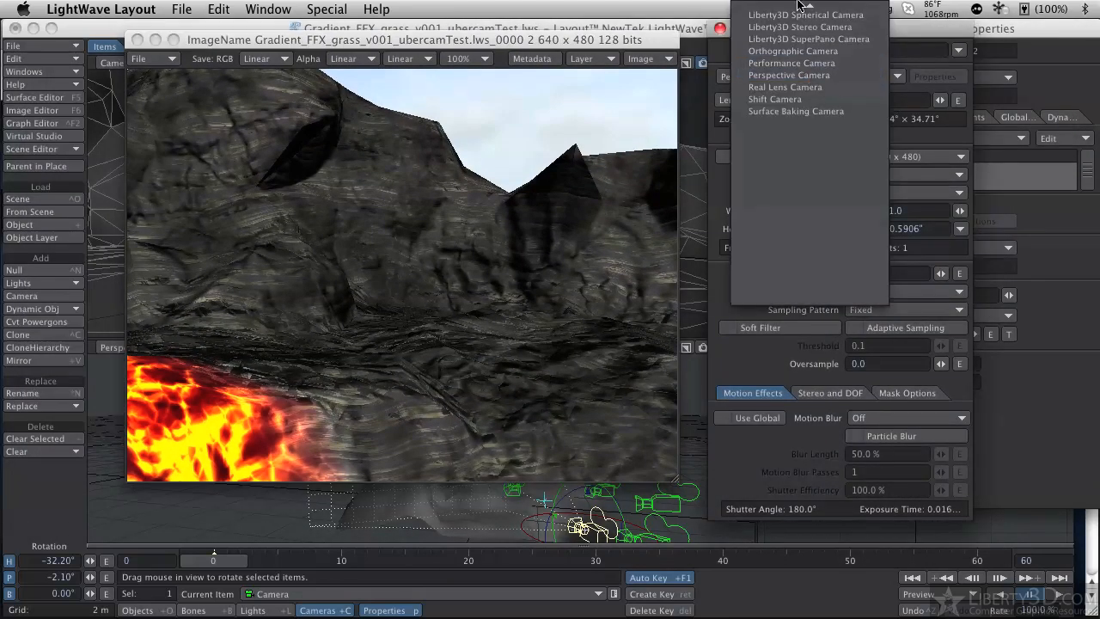
mouse_move(809, 7)
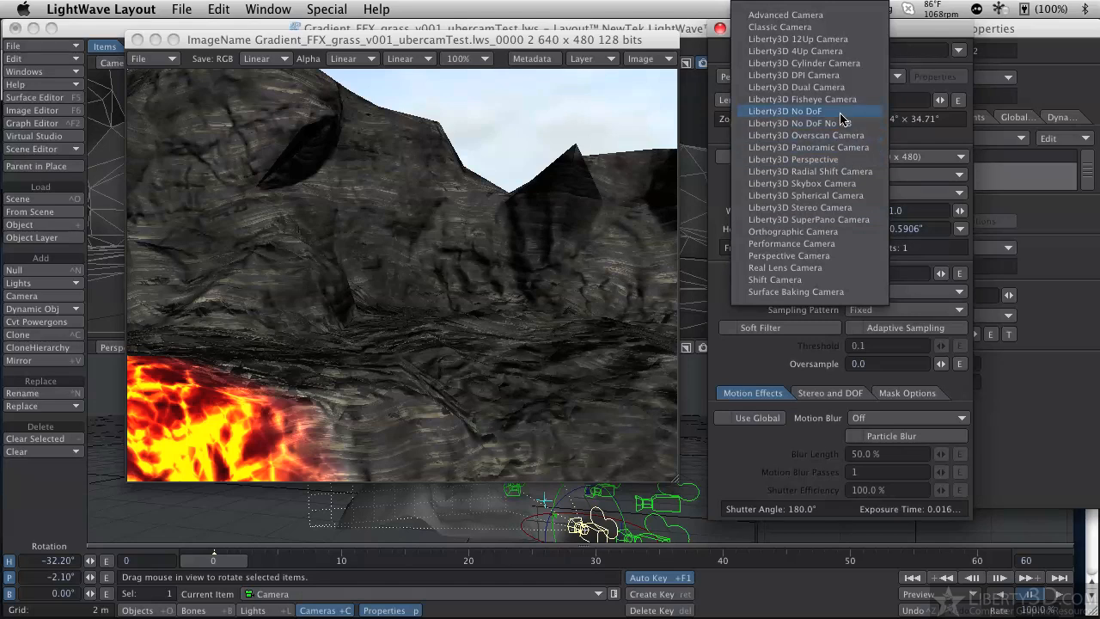
left_click(855, 160)
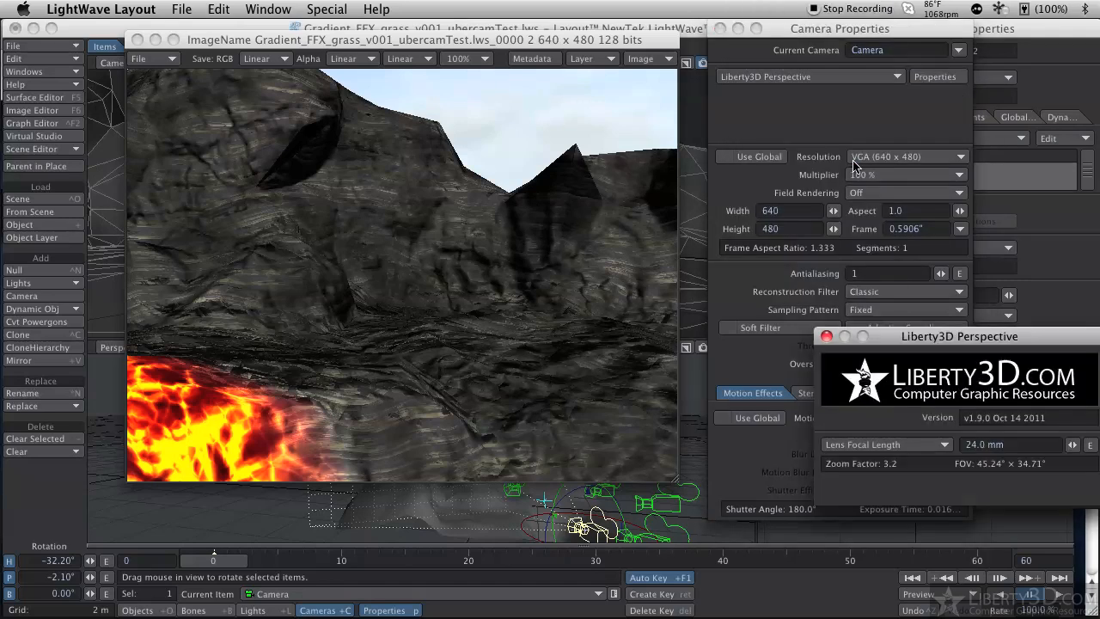
key("F9")
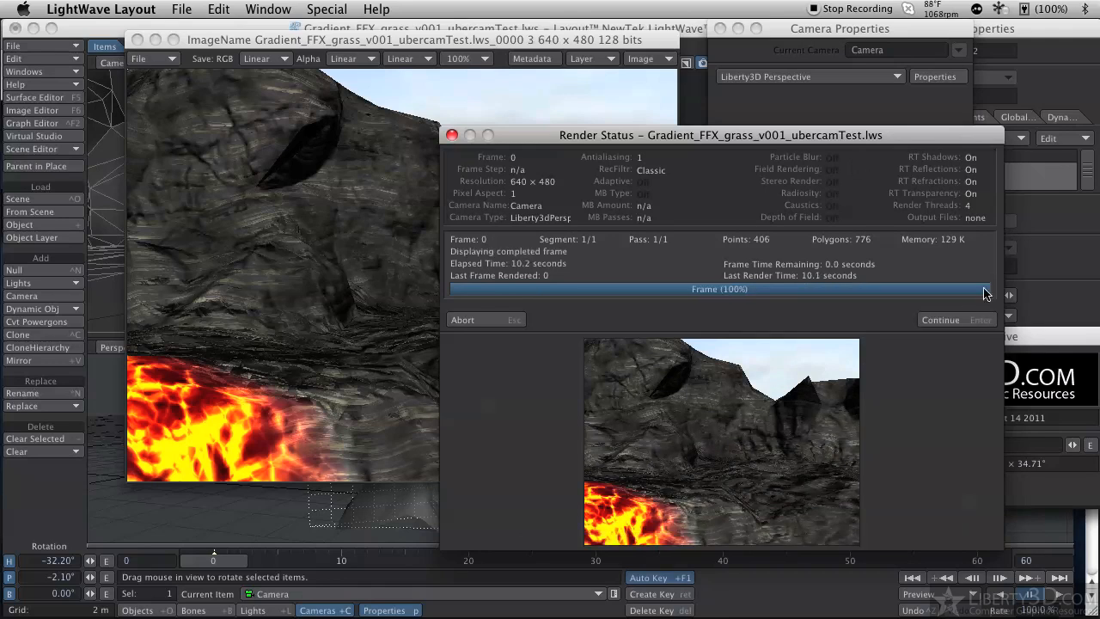
left_click(939, 320)
key("F9")
left_click(939, 320)
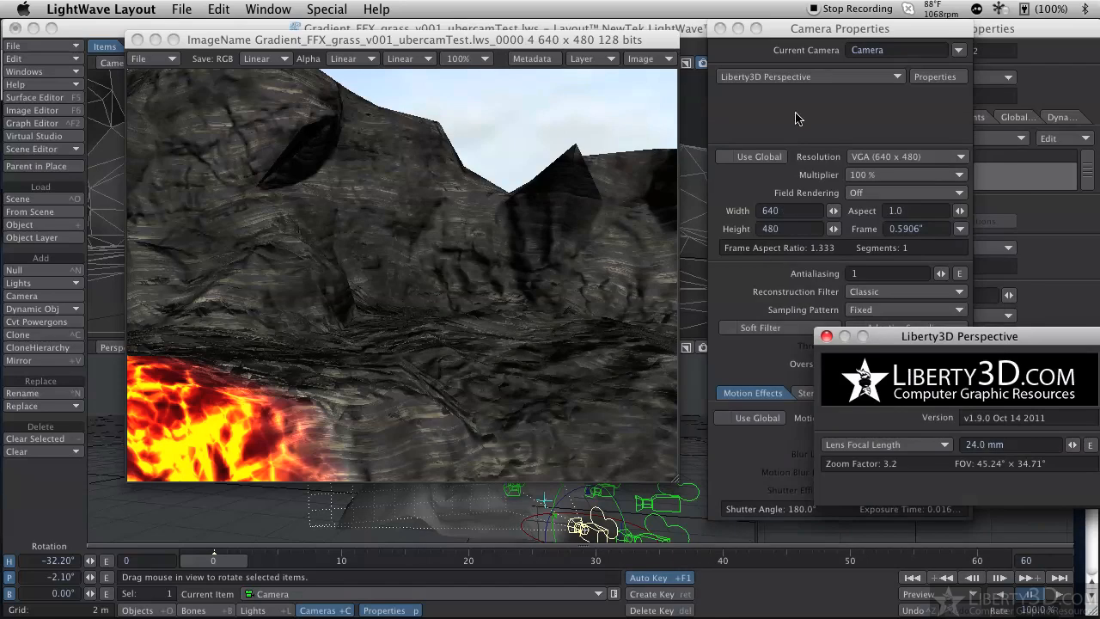
- Change the camera type to Liberty3D Radial Shift Camera and close the rendered image
left_click_drag(903, 334, 812, 101)
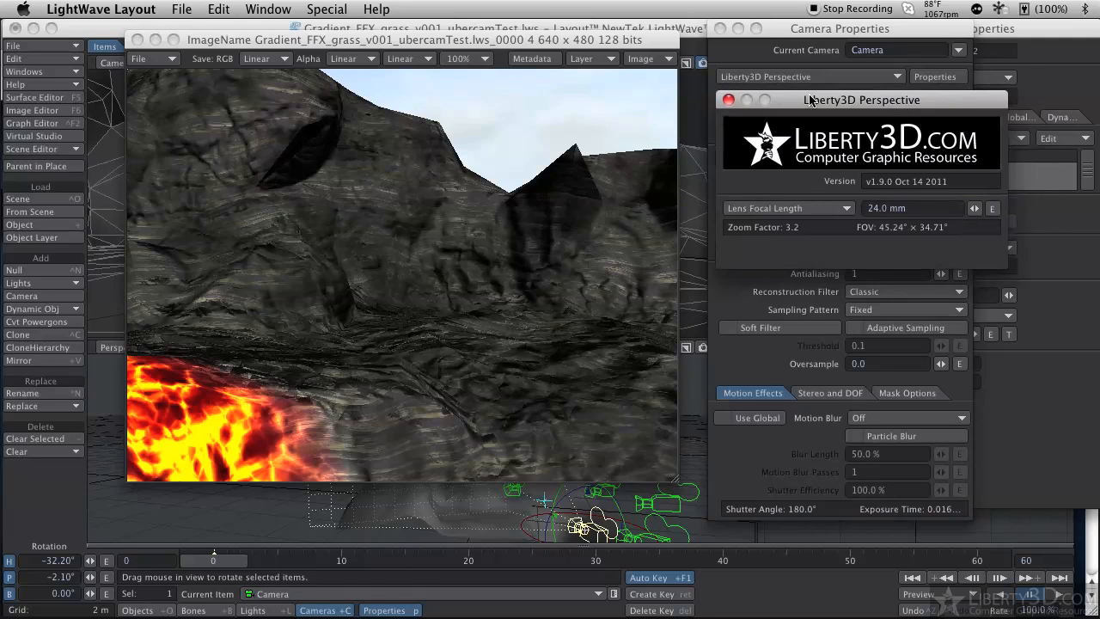
left_click(728, 100)
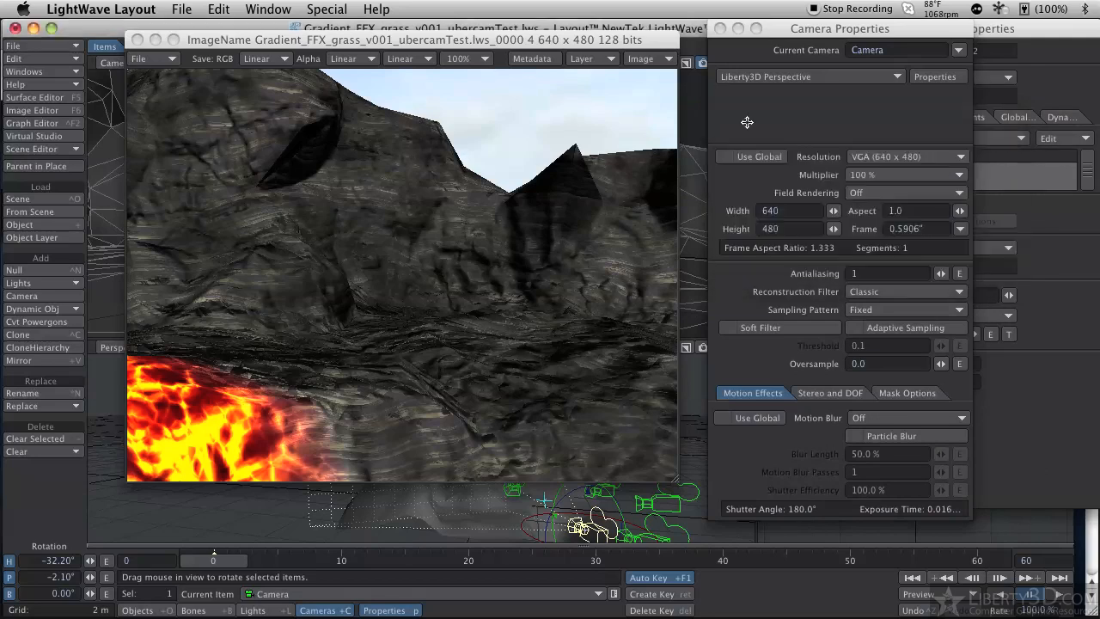
left_click(772, 75)
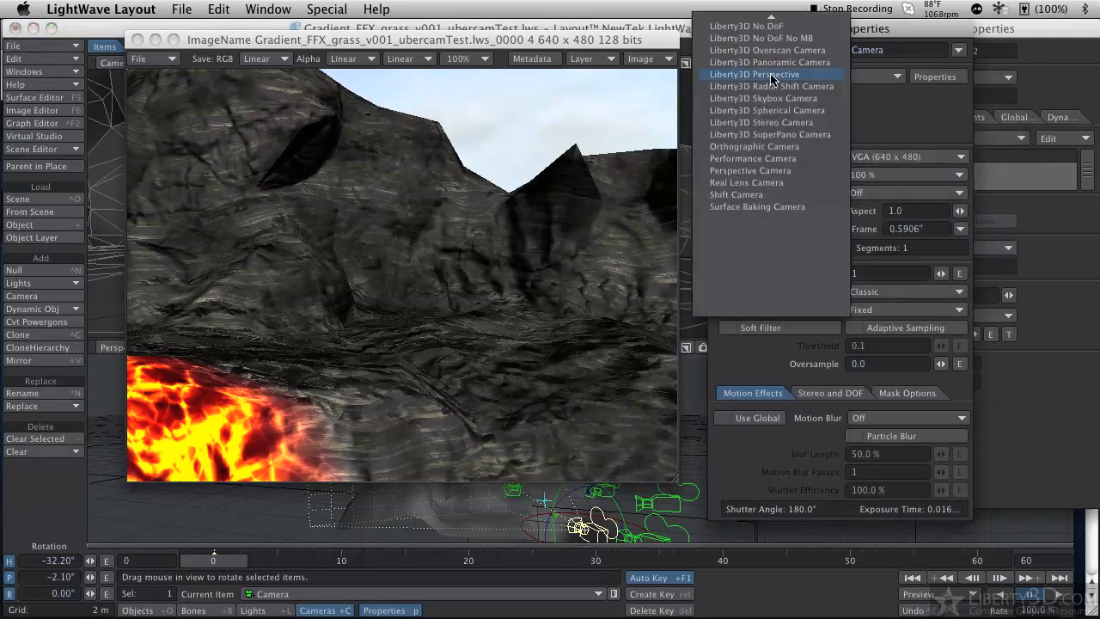
left_click(817, 93)
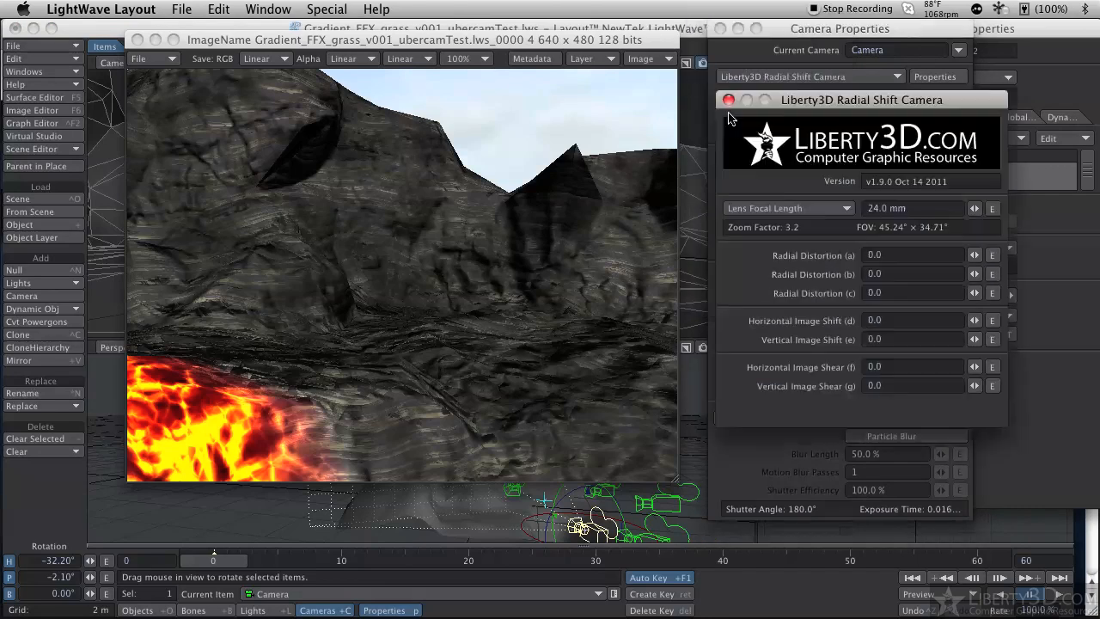
left_click(138, 40)
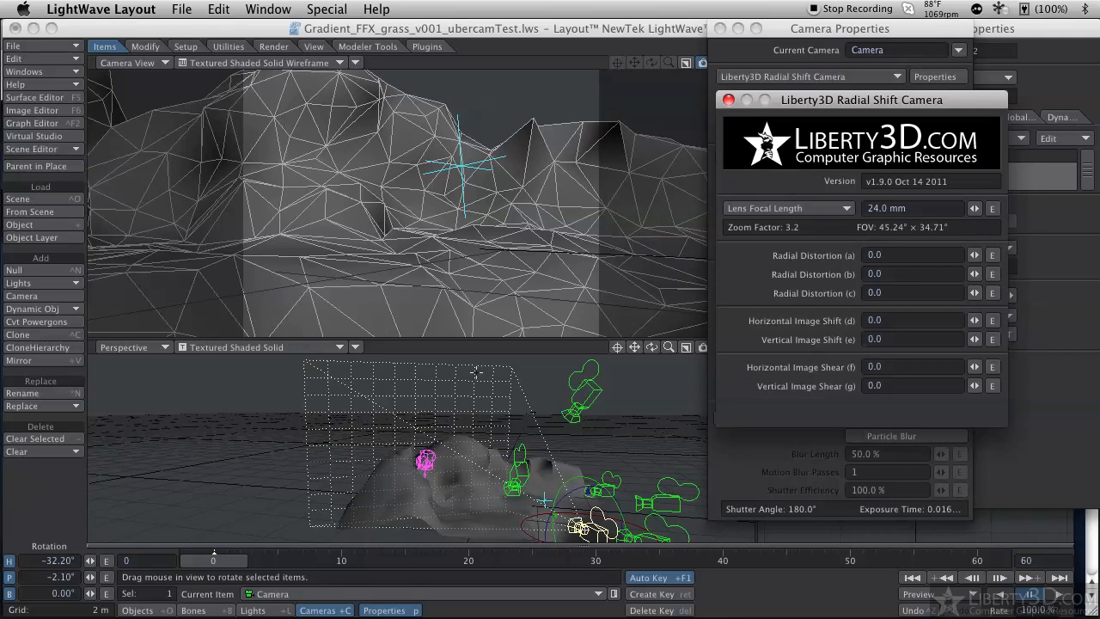
- Set Radial Distortion (a) to 0.3 and render the current frame
left_click(885, 256)
type("0.3")
key("Tab")
key("F9")
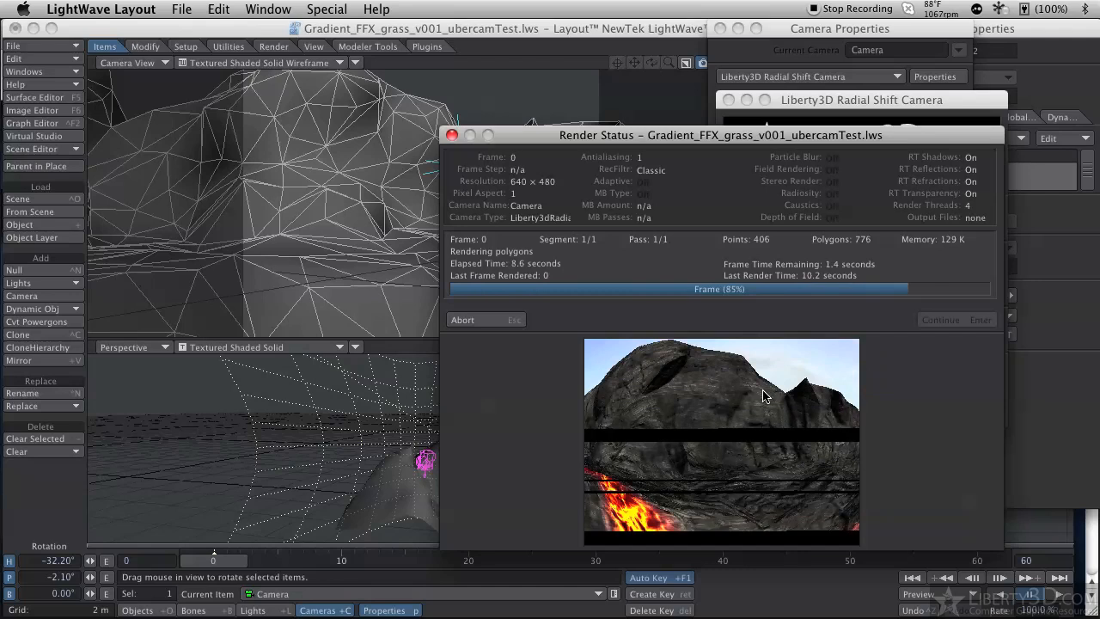
left_click(940, 320)
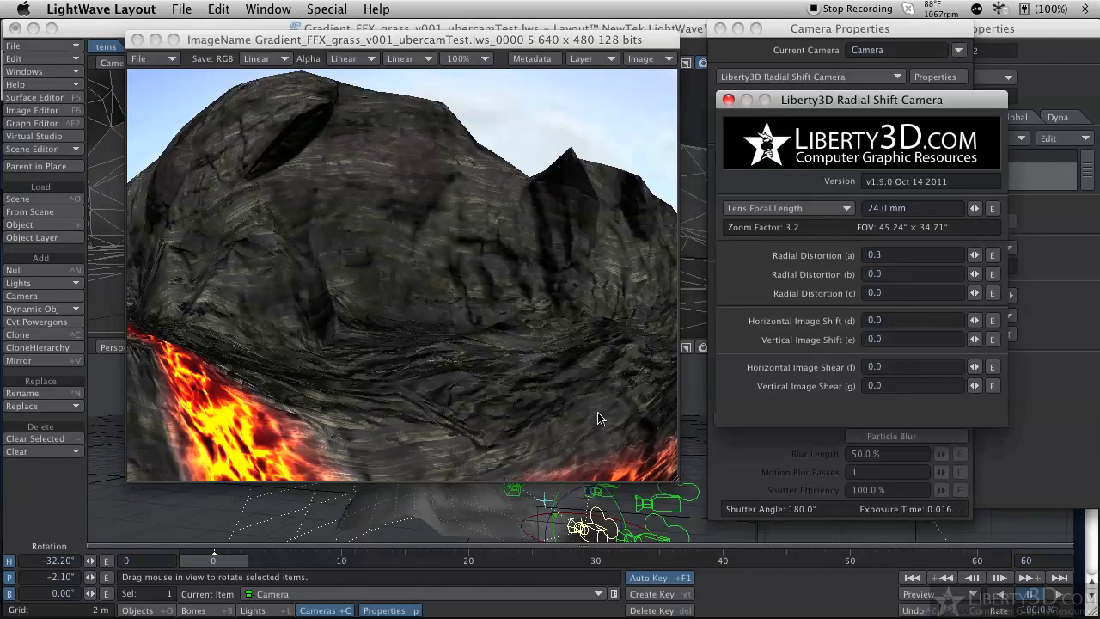
- Set Radial Distortion (a) to 0.1 and close the rendered image
left_click(872, 255)
key("BackSpace")
type("0.1")
key("Tab")
left_click(138, 40)
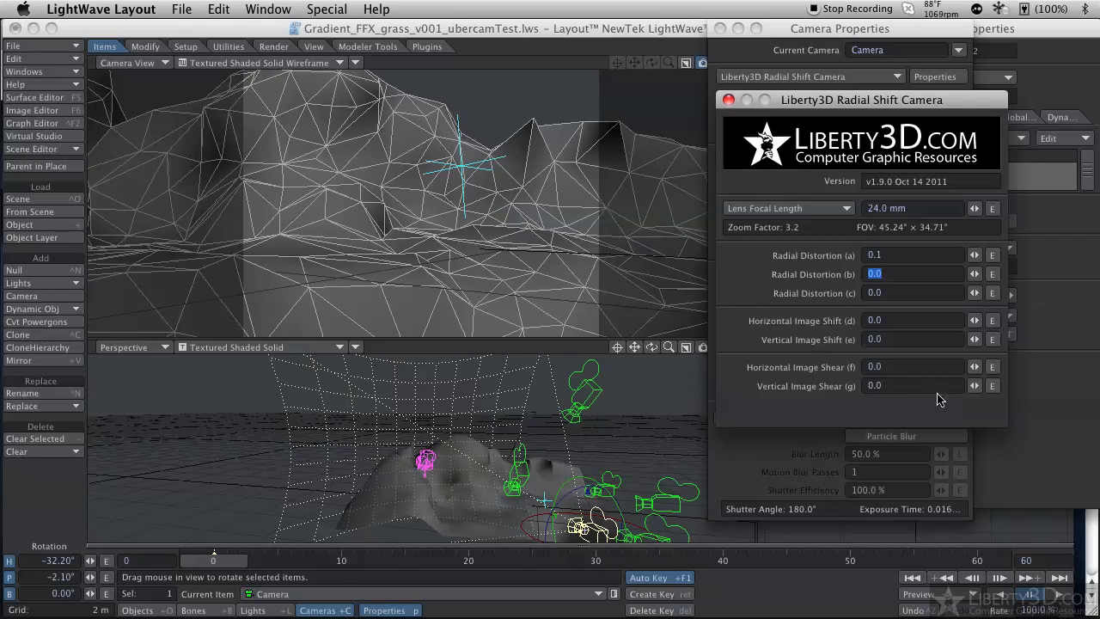
key("Return")
- Set Horizontal Image Shear (f) to 2 and render the current frame
left_click(890, 367)
type("2")
left_click(948, 383)
key("Return")
key("F9")
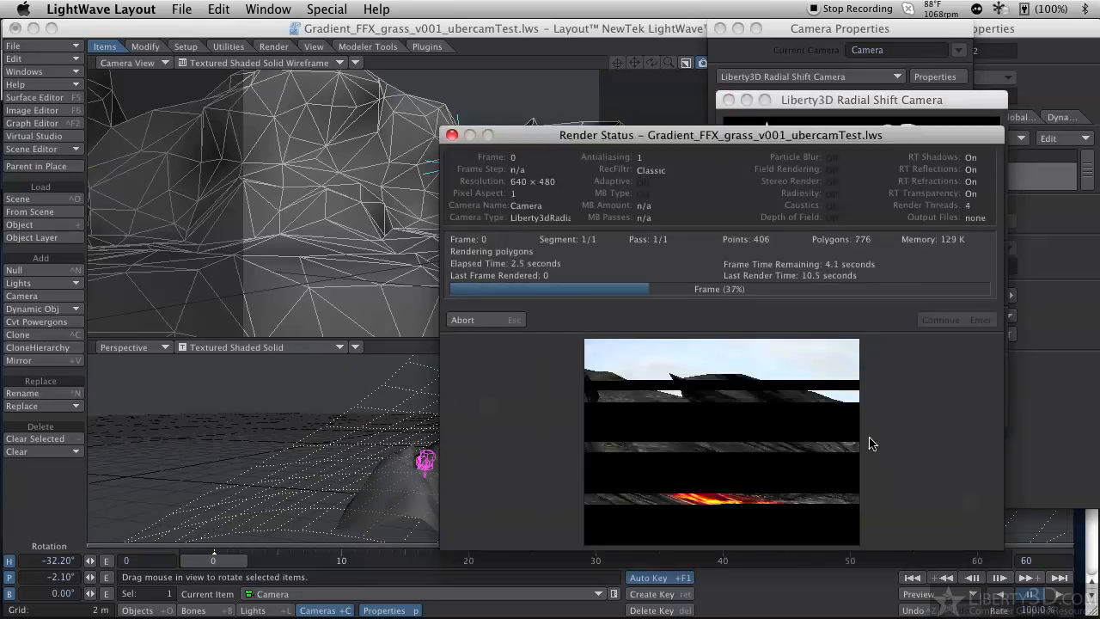
left_click(957, 320)
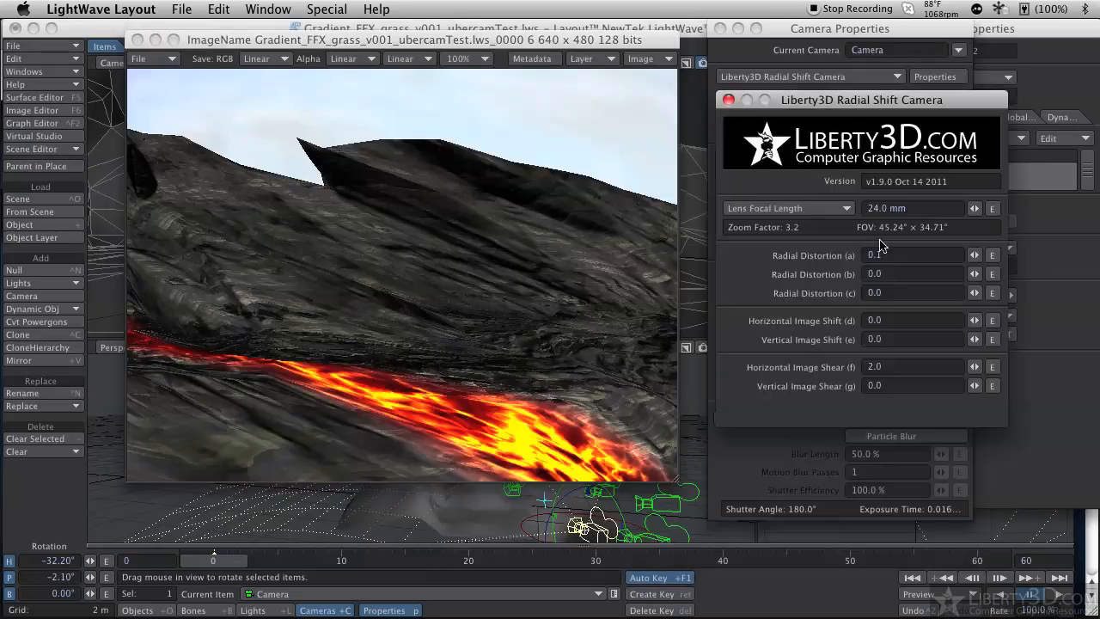
- Set Radial Distortion (c) to -0.3 and Horizontal Image Shear (f) to 0, closing the rendered image
double_click(883, 293)
left_click(138, 39)
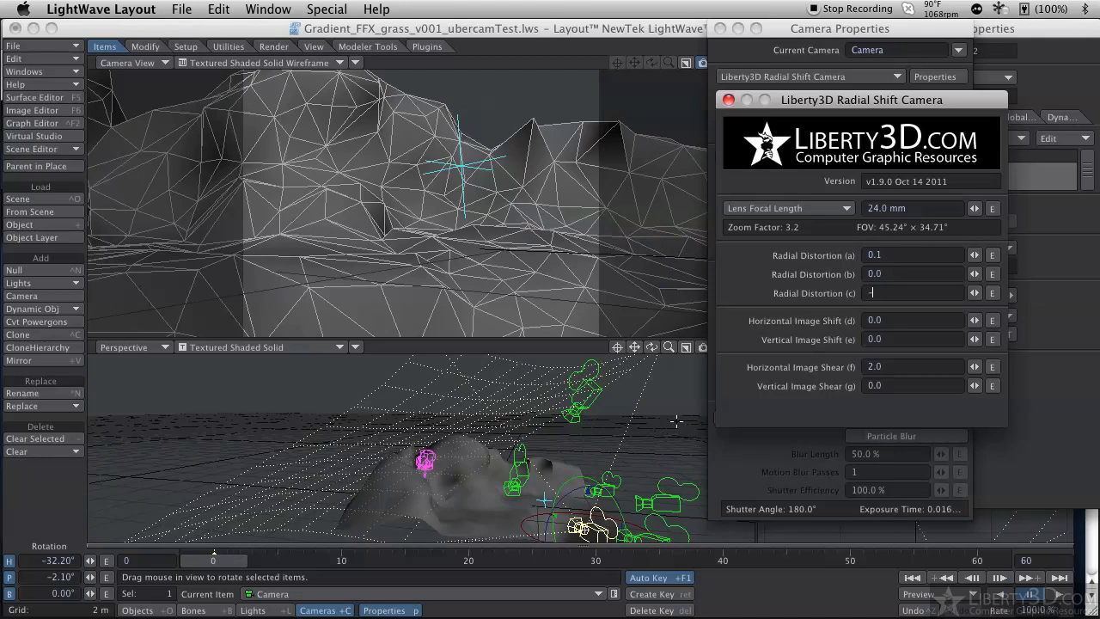
key("Tab")
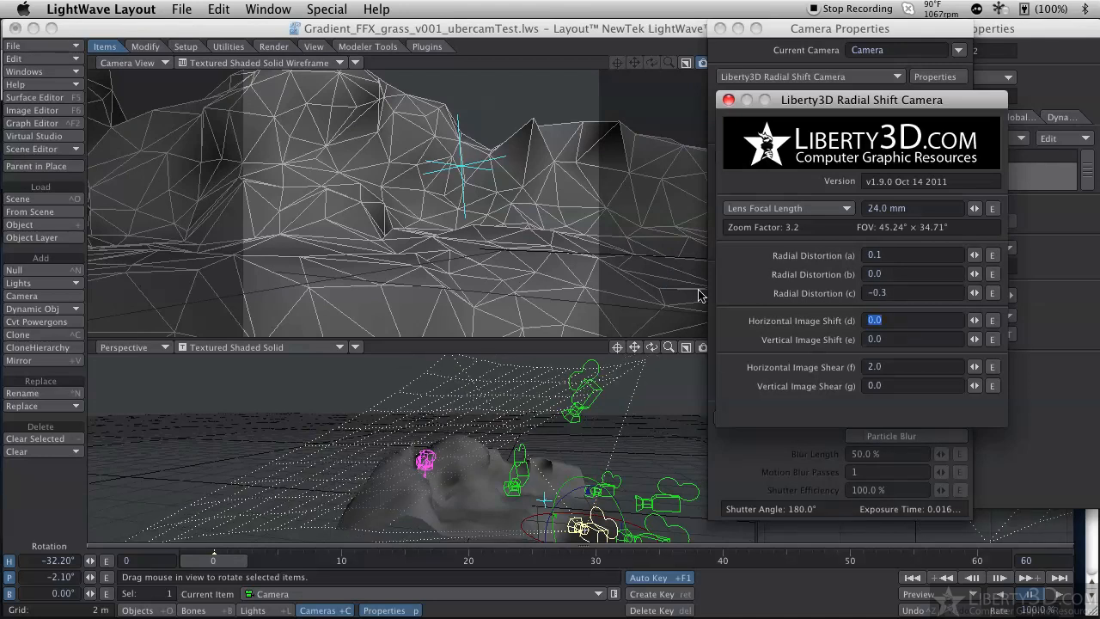
left_click_drag(899, 294, 852, 295)
double_click(918, 366)
type("0")
key("Tab")
- Set Radial Distortion (c) to -1 and render the current frame
left_click_drag(911, 293, 765, 279)
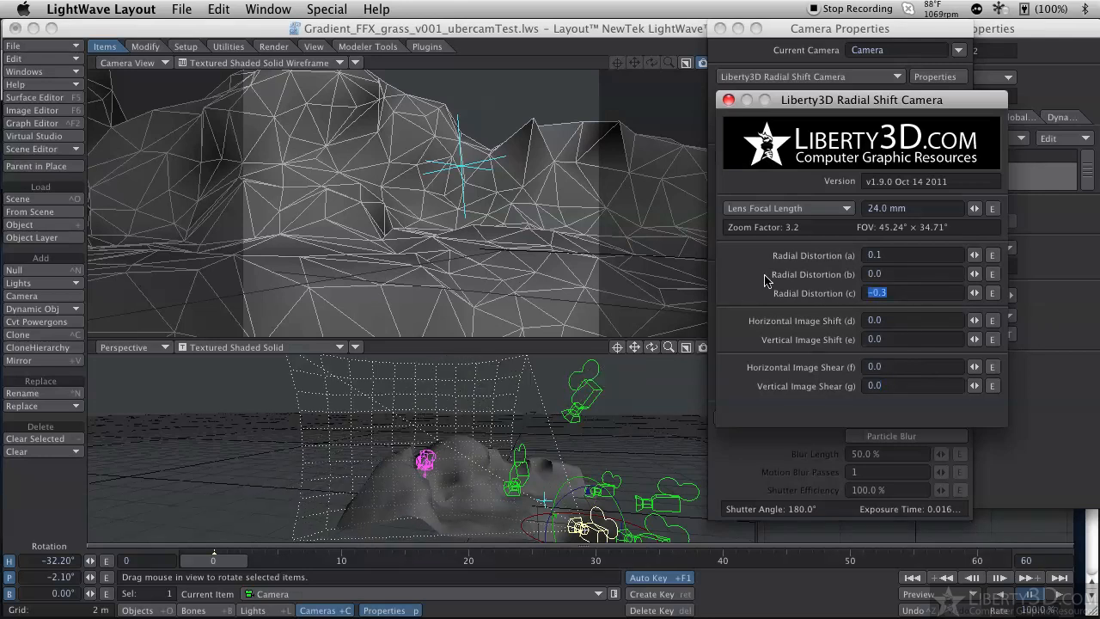
type("-1")
key("Tab")
key("Return")
key("F9")
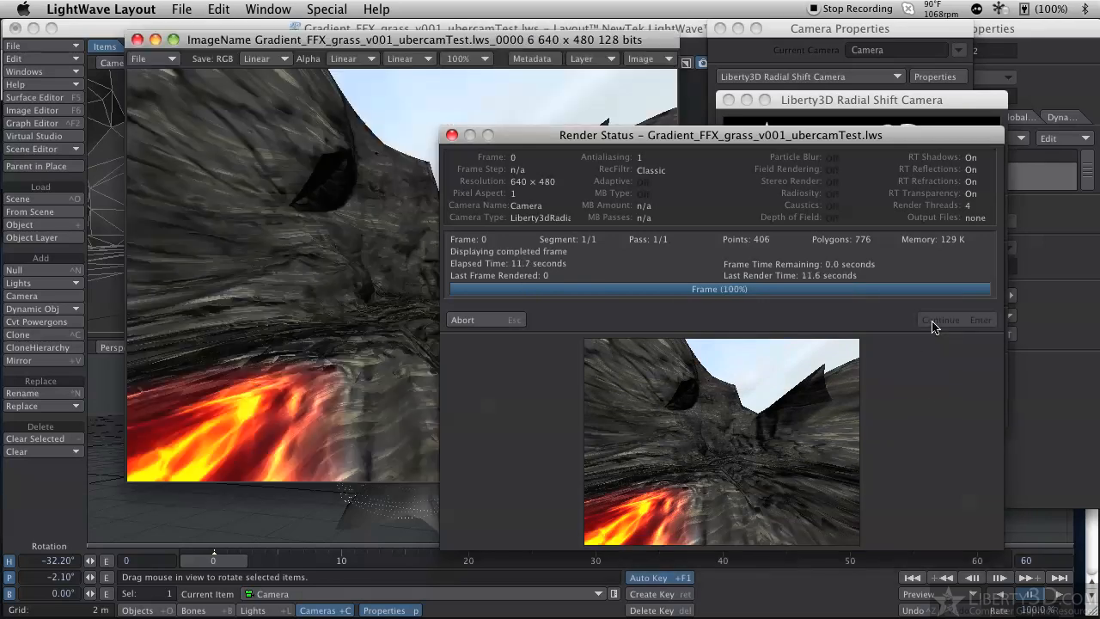
left_click(933, 321)
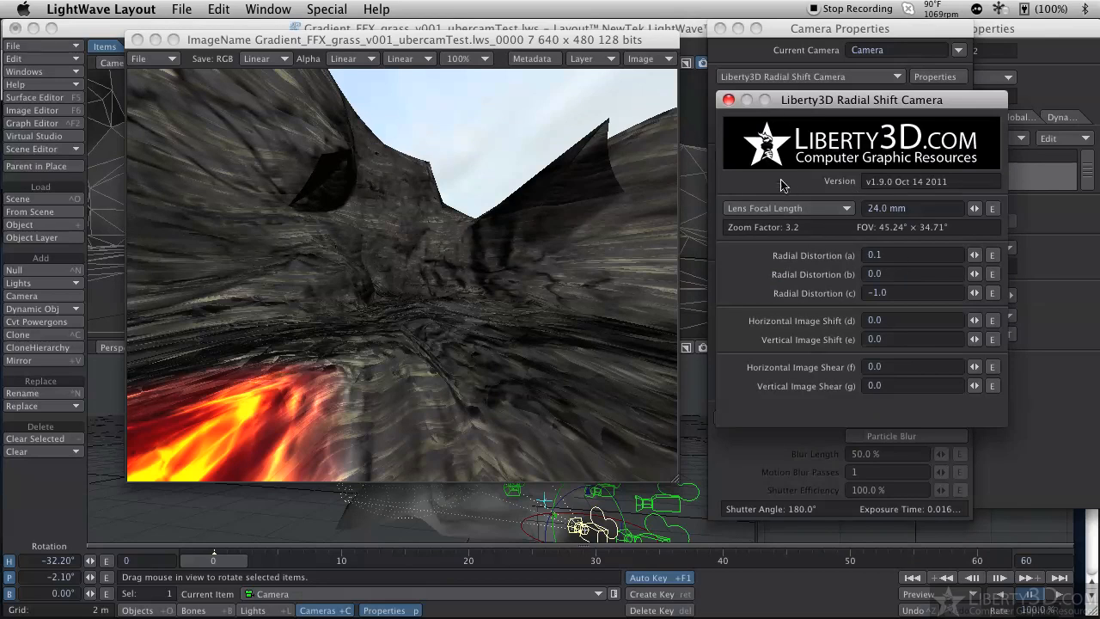
- Change the camera type to Liberty3D Spherical Camera, render the current frame, and close the camera type's settings
left_click(789, 78)
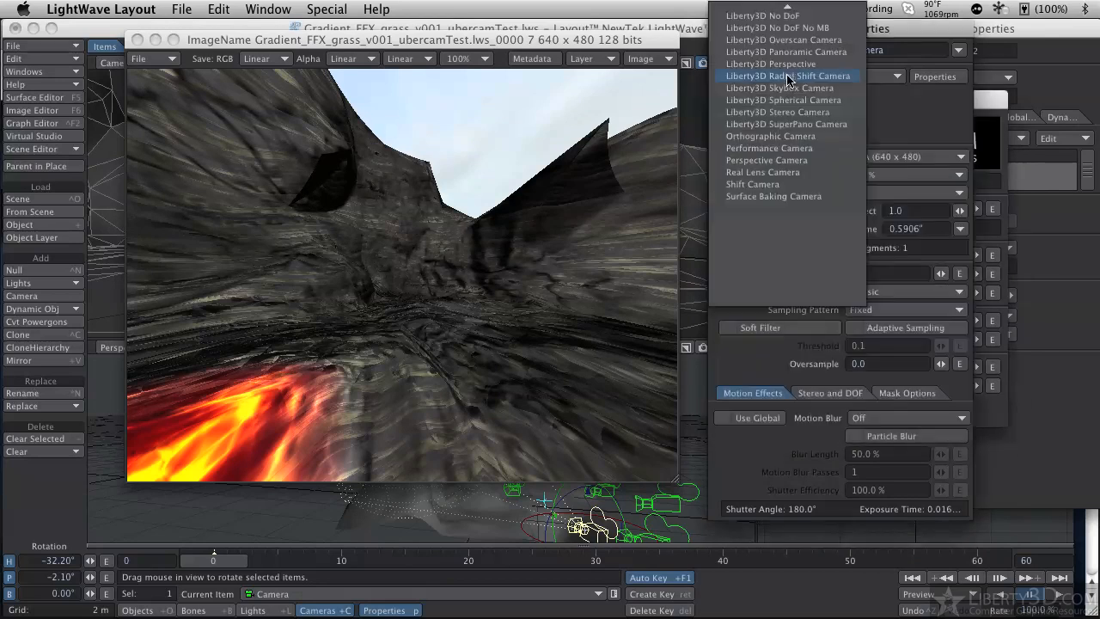
left_click(847, 101)
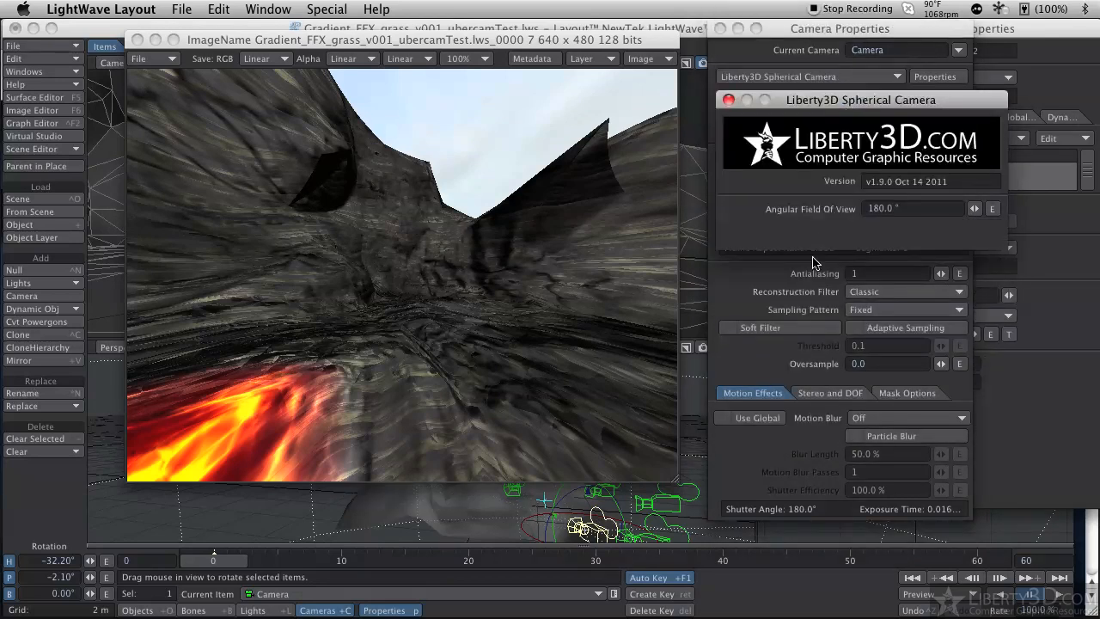
key("F9")
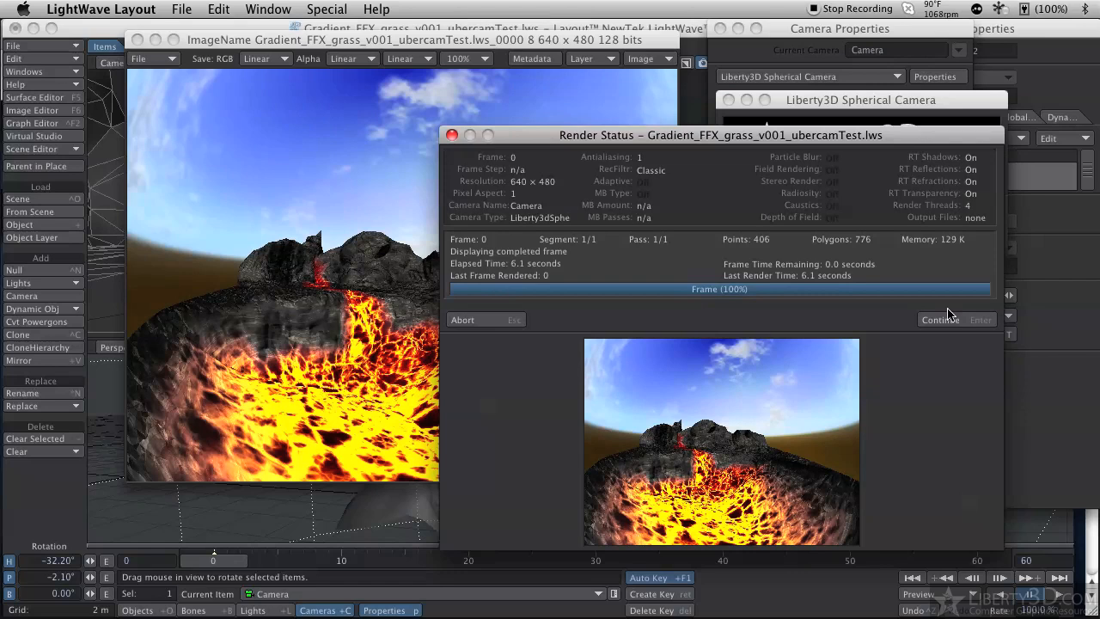
left_click(941, 318)
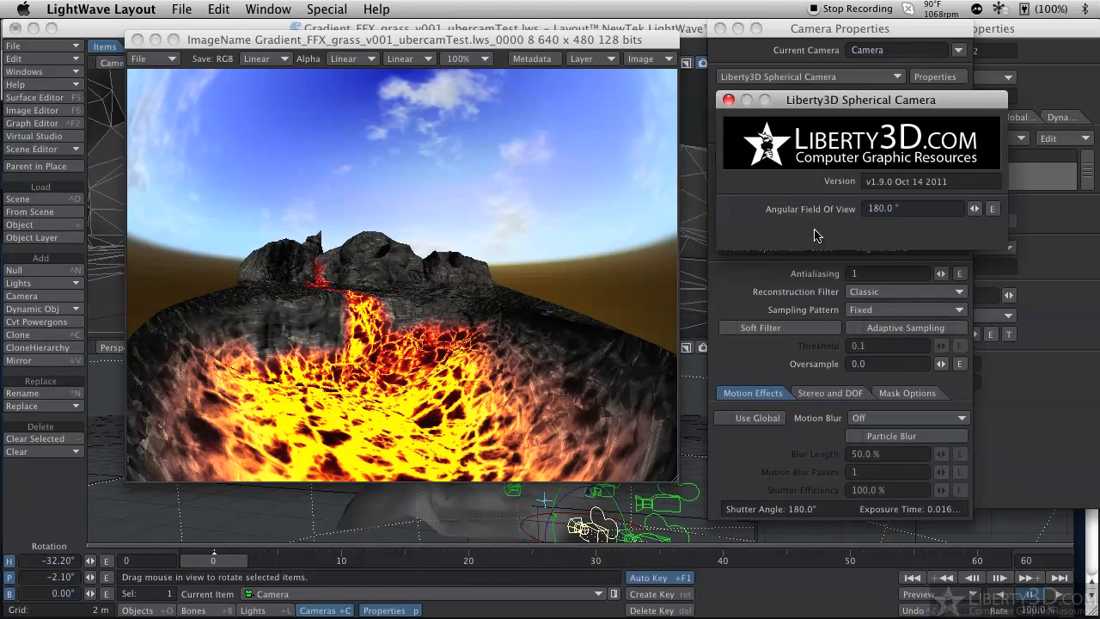
left_click(727, 100)
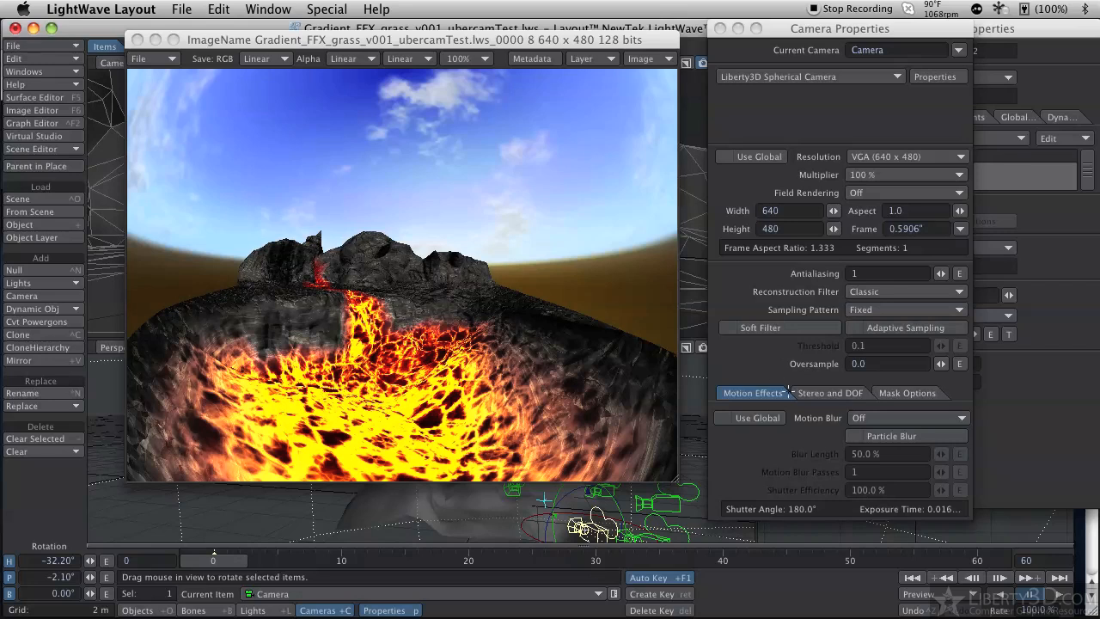
- Set the camera's render height to 640 for a square frame and render the current frame
left_click(1045, 250)
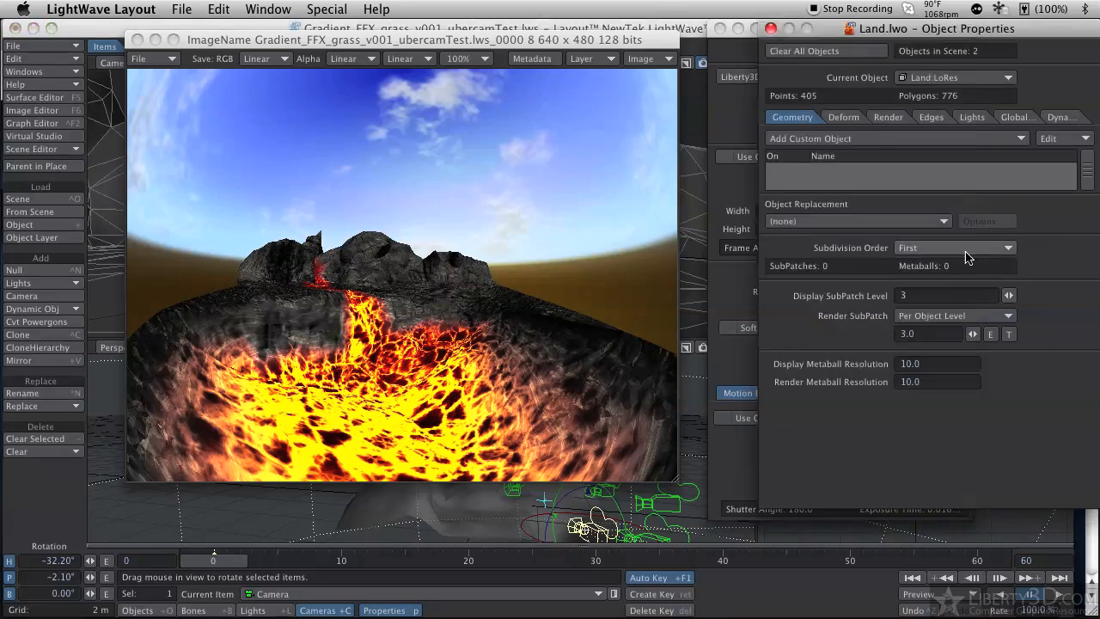
left_click(678, 315)
left_click(734, 300)
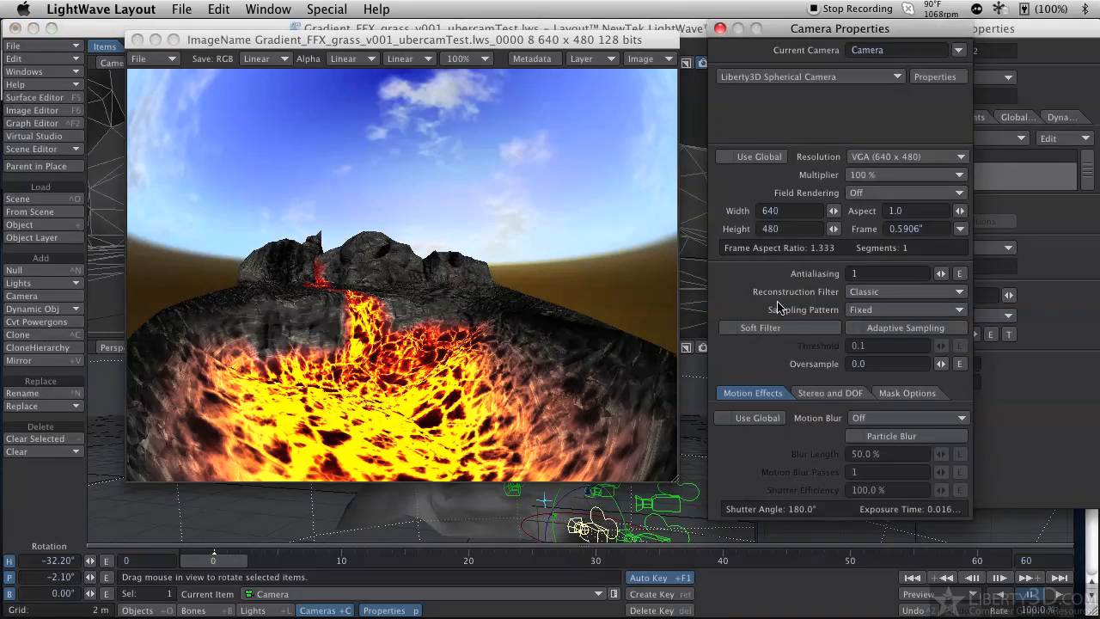
key("BackSpace")
key("BackSpace")
key("BackSpace")
type("640")
key("Tab")
key("Return")
key("F9")
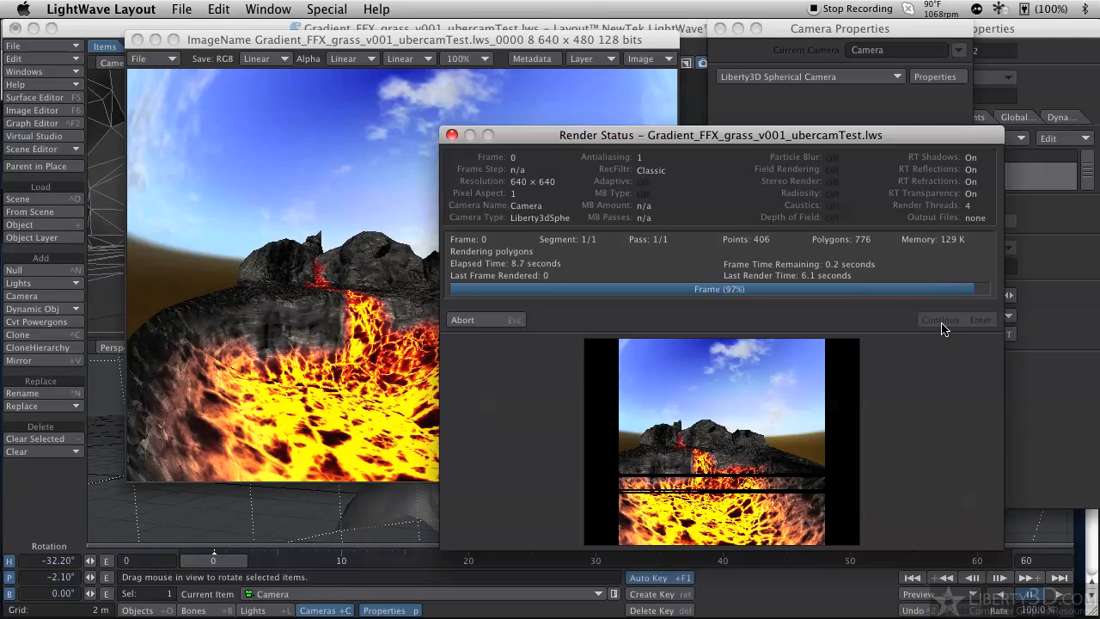
left_click(940, 322)
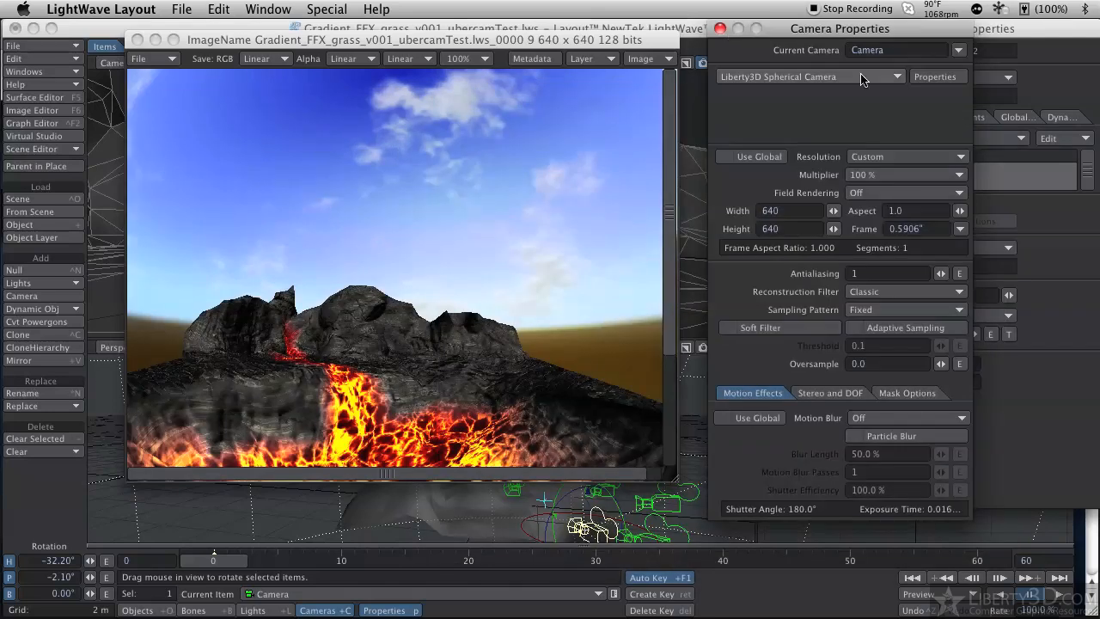
- Set the Spherical Camera's Angular Field Of View to 360°, render the current frame, and close the camera type's settings
left_click(935, 76)
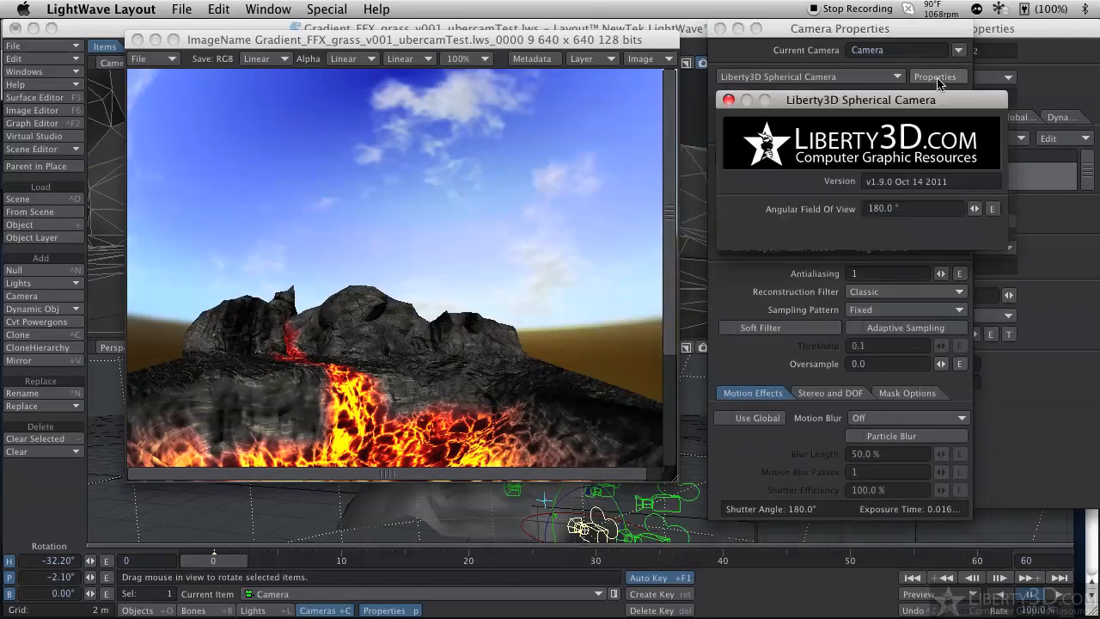
left_click(896, 208)
type("360")
key("F9")
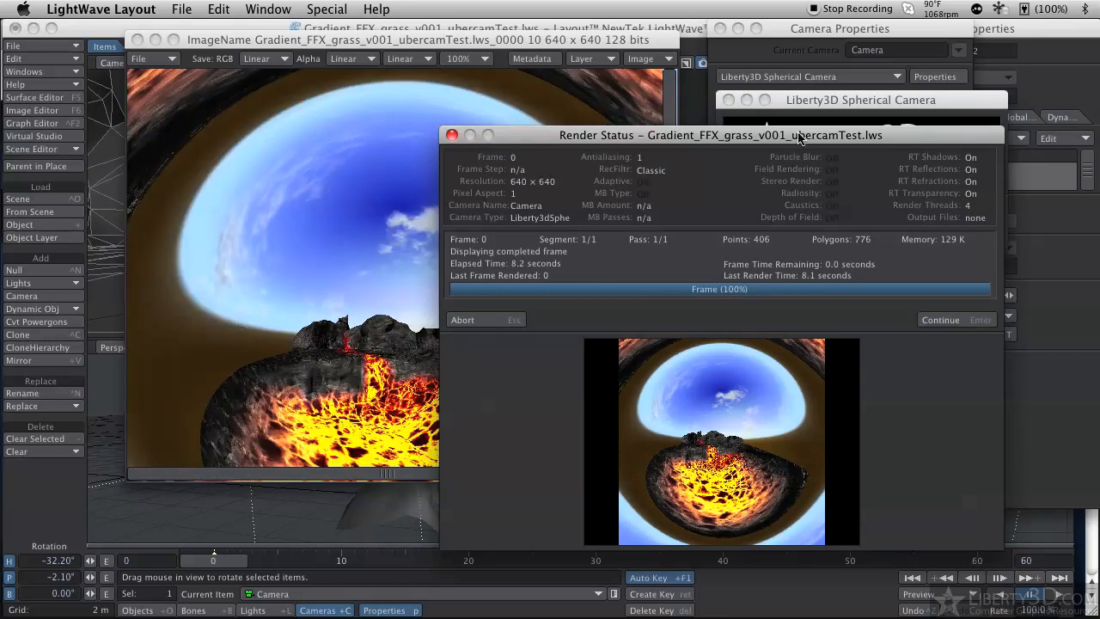
left_click_drag(796, 133, 686, 83)
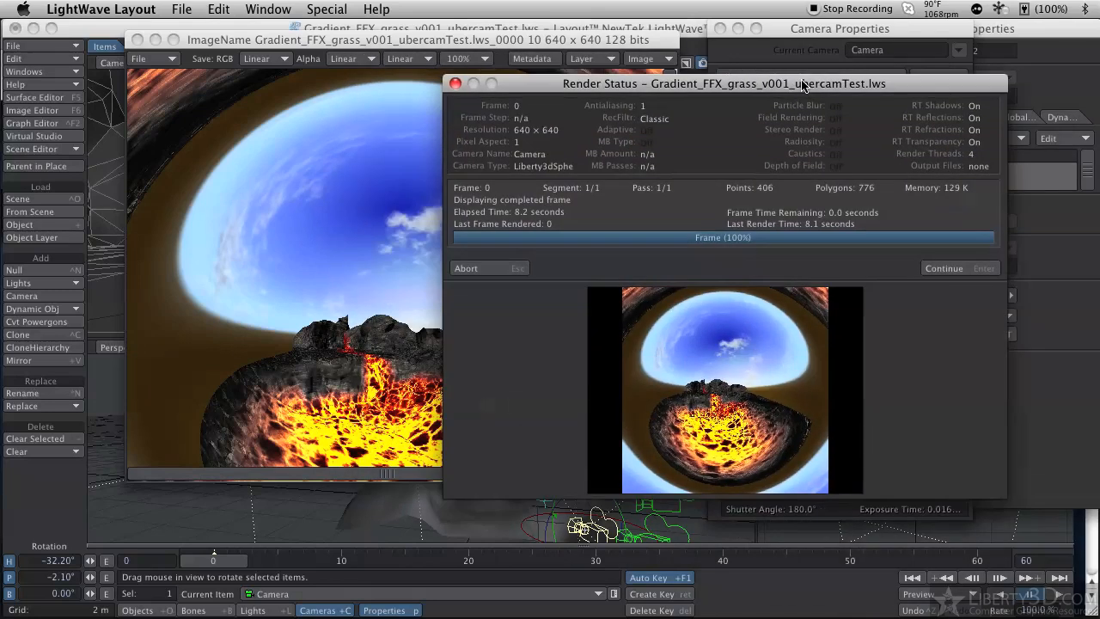
left_click(955, 270)
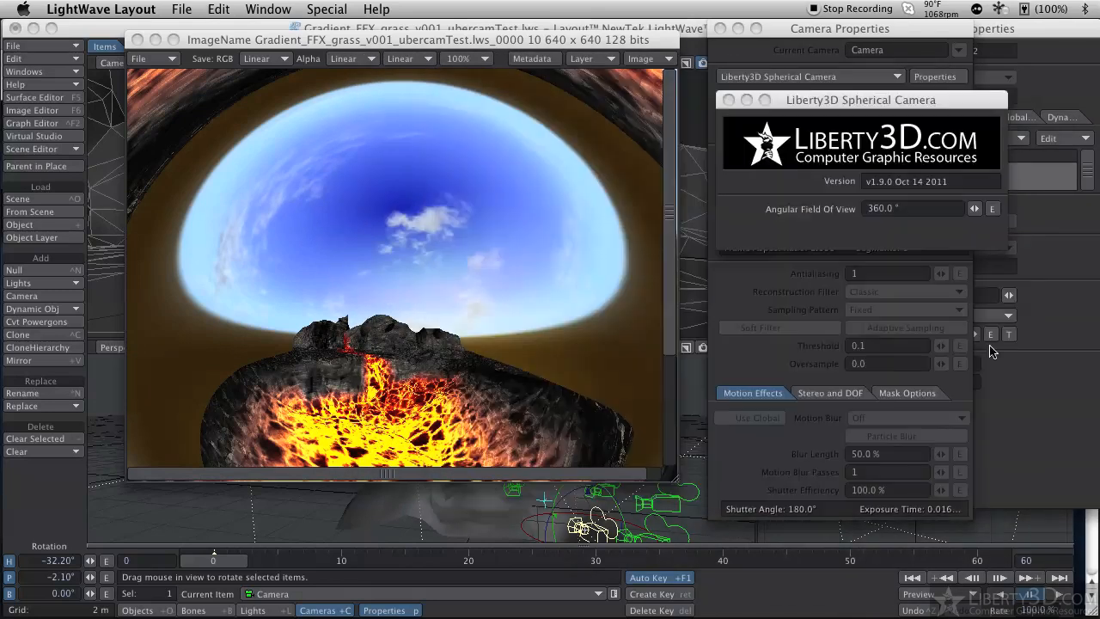
left_click(728, 100)
- Change the camera type to Liberty3D Fisheye Camera and close the rendered image
left_click(805, 78)
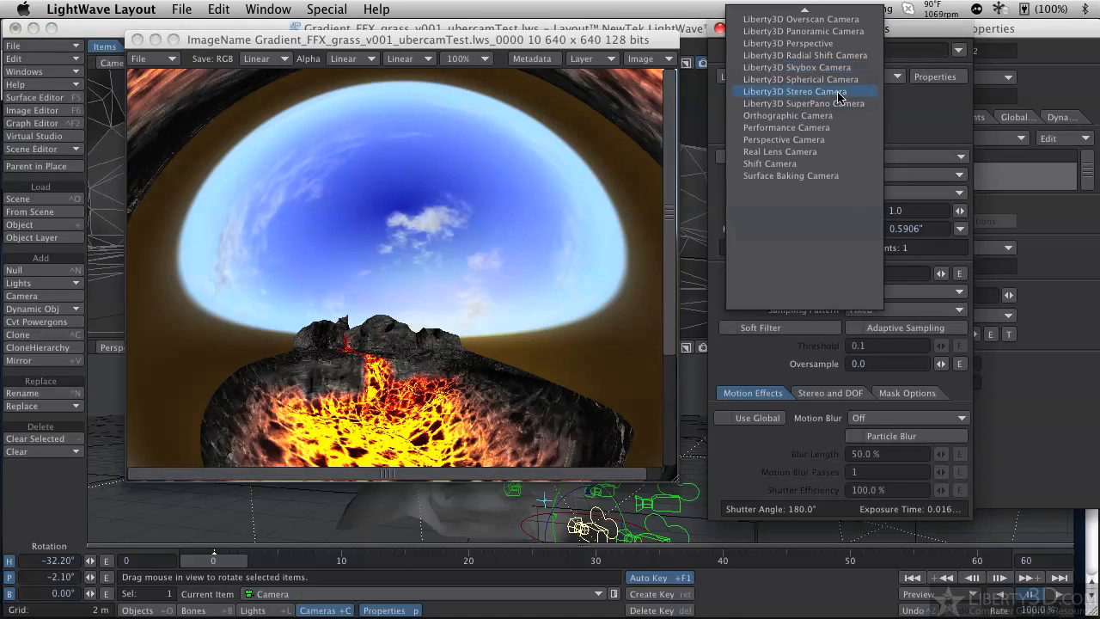
mouse_move(833, 12)
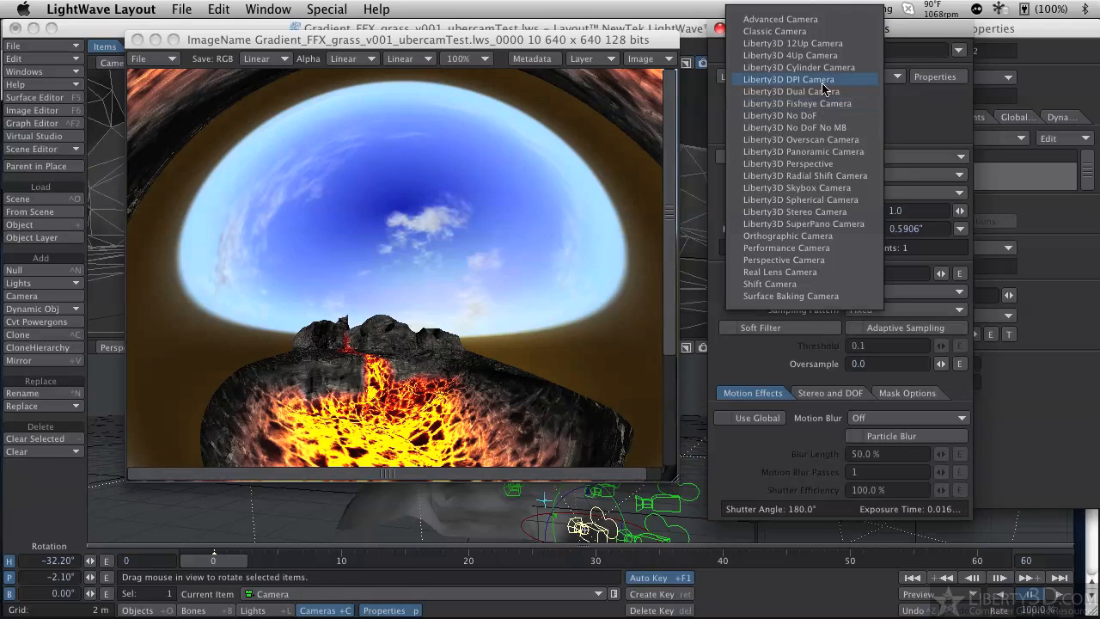
left_click(821, 104)
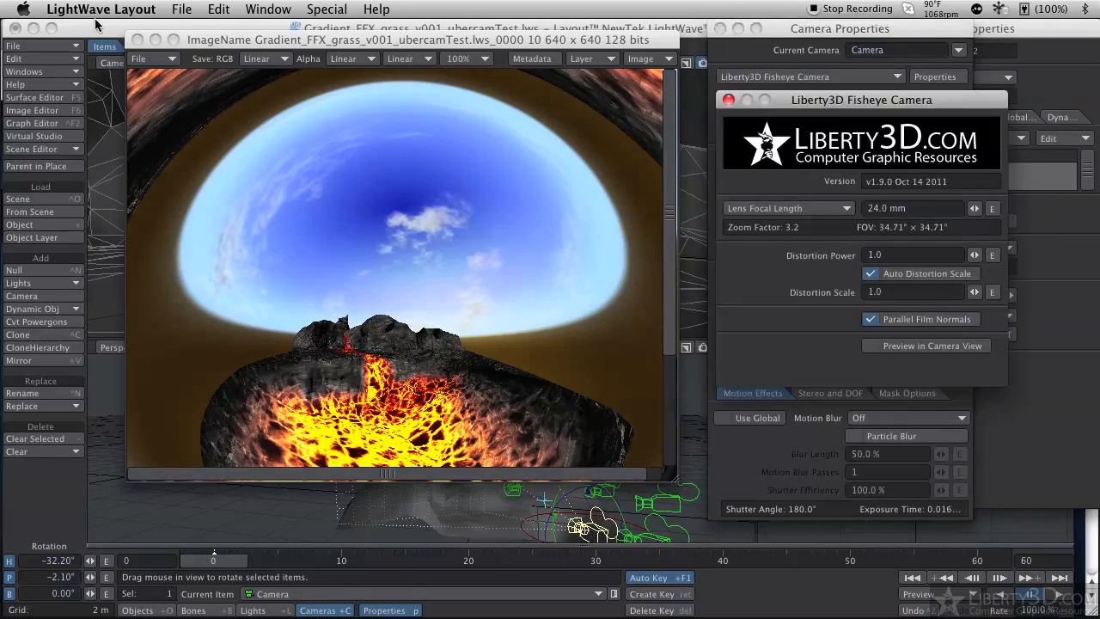
left_click(136, 39)
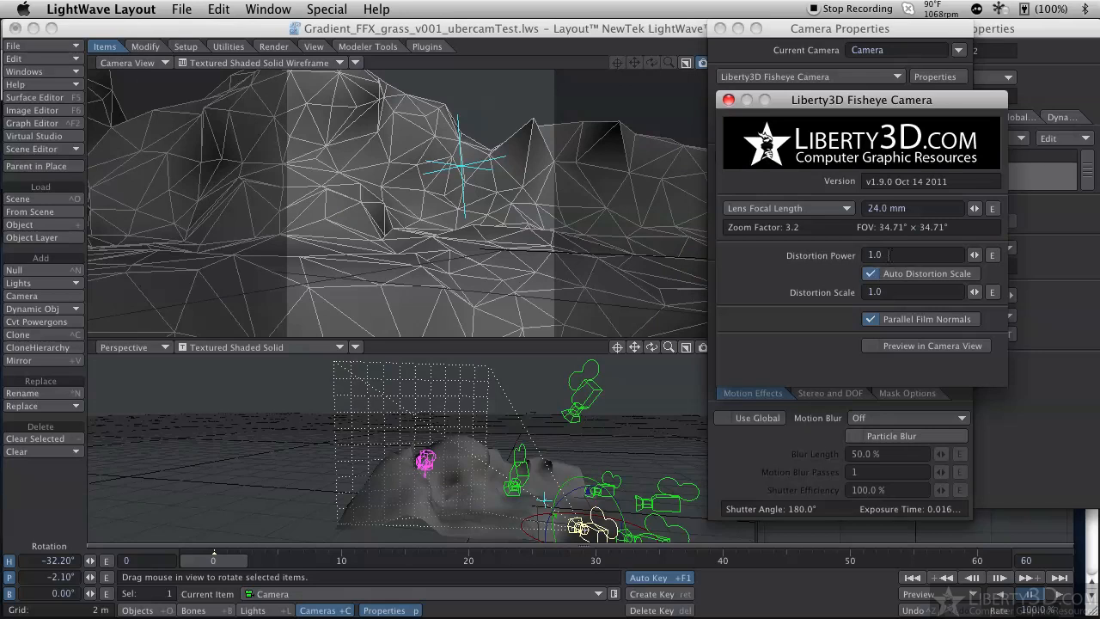
- Set the Fisheye Camera's Distortion Power to 1.5 and close its settings
left_click_drag(885, 255, 797, 244)
type("1.5")
key("Return")
left_click(729, 100)
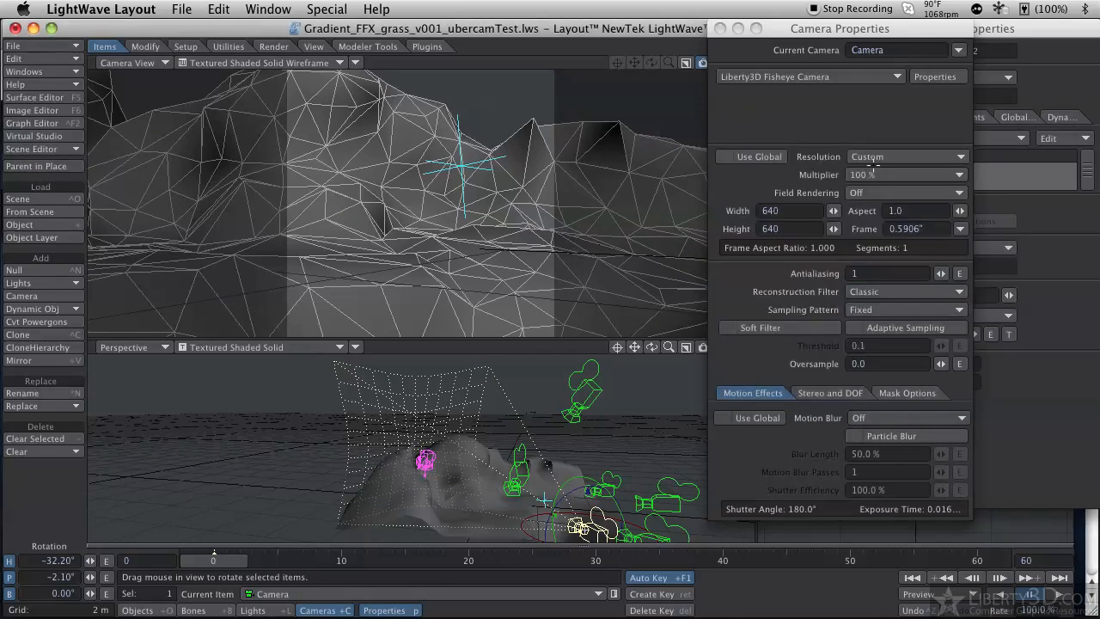
- Change the camera type to Liberty3D Cylinder Camera and move its settings window clear of the camera properties
left_click(812, 76)
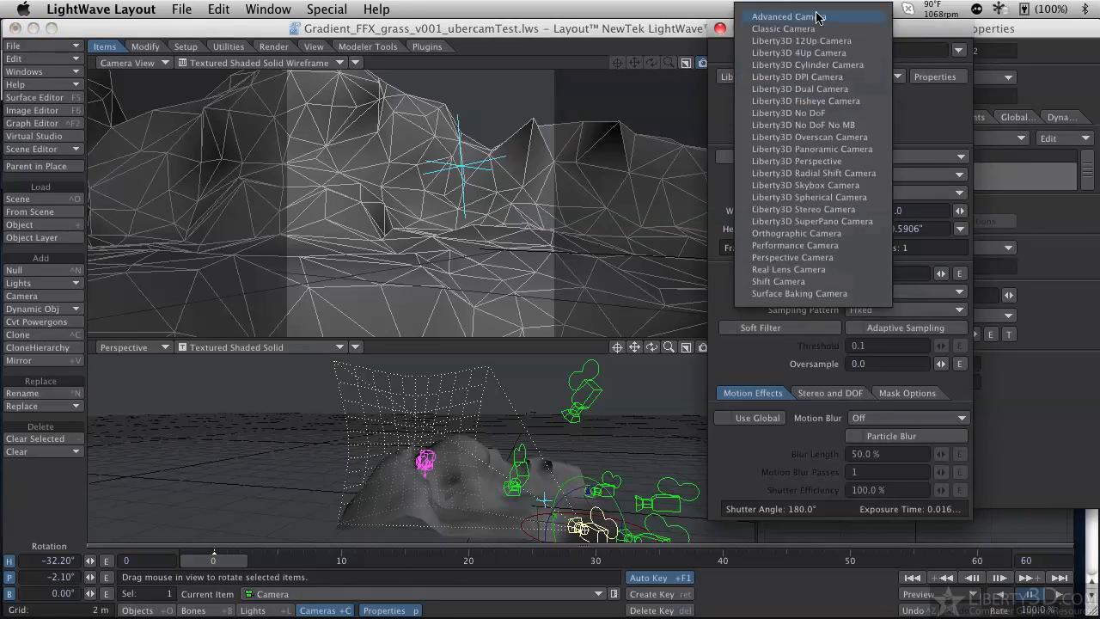
left_click(827, 66)
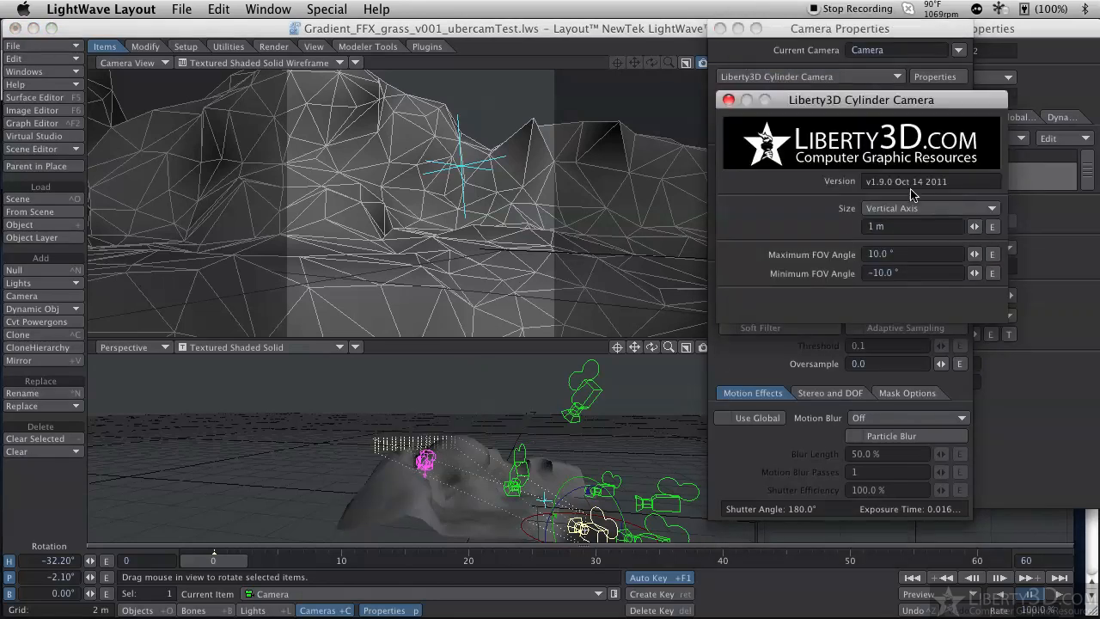
left_click_drag(822, 97, 810, 48)
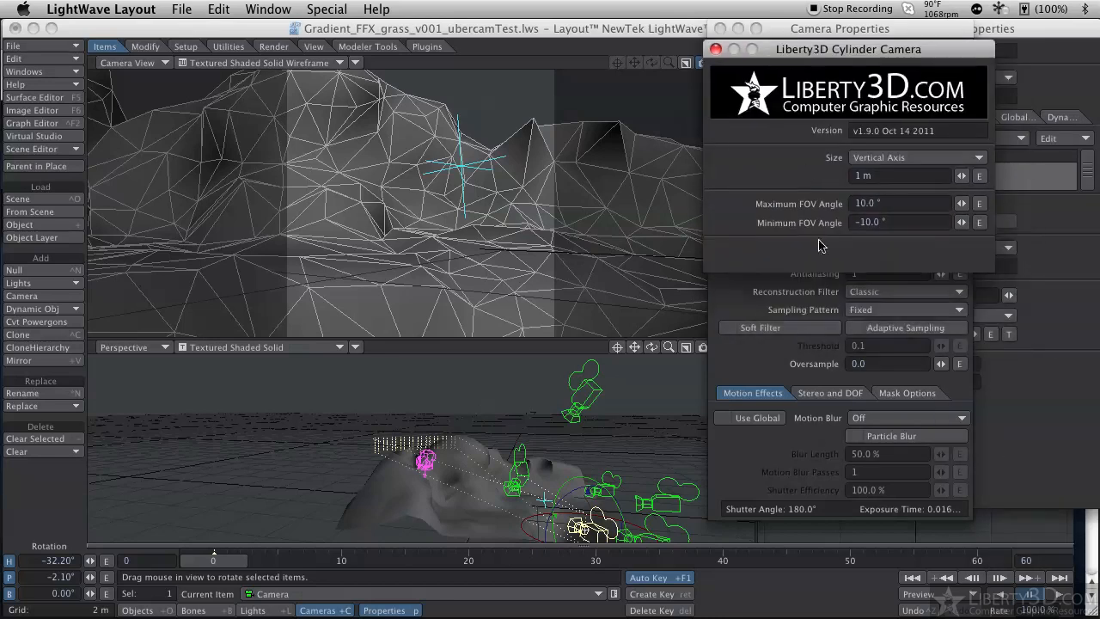
- Set the Cylinder Camera's size to 15 m and its size axis to Horizontal Axis
left_click(881, 179)
type("1")
key("BackSpace")
key("Tab")
left_click(926, 158)
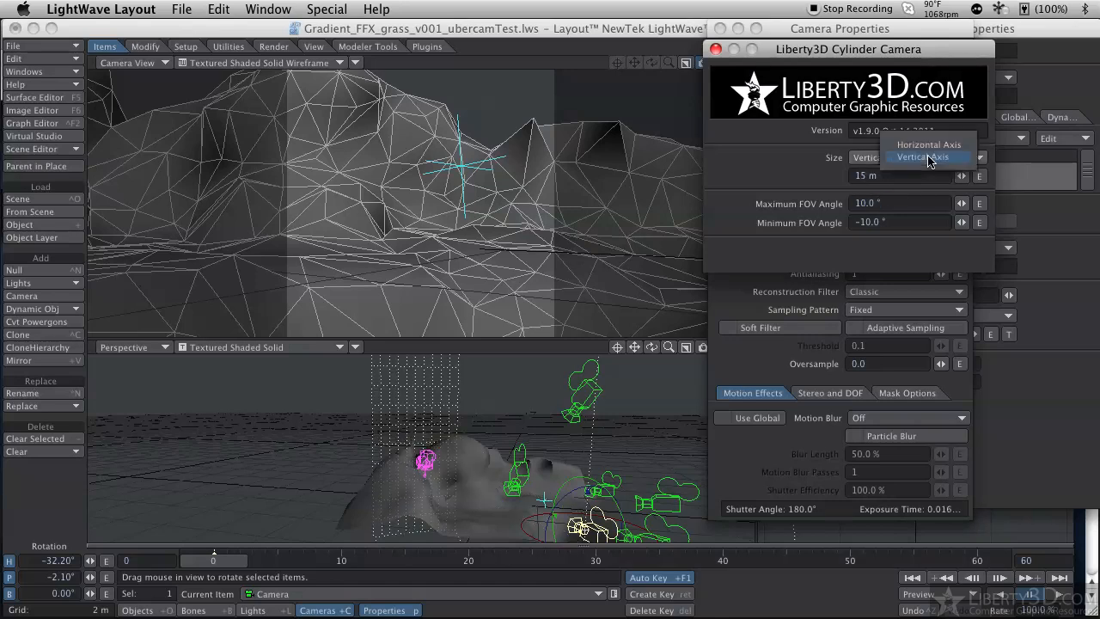
left_click(928, 144)
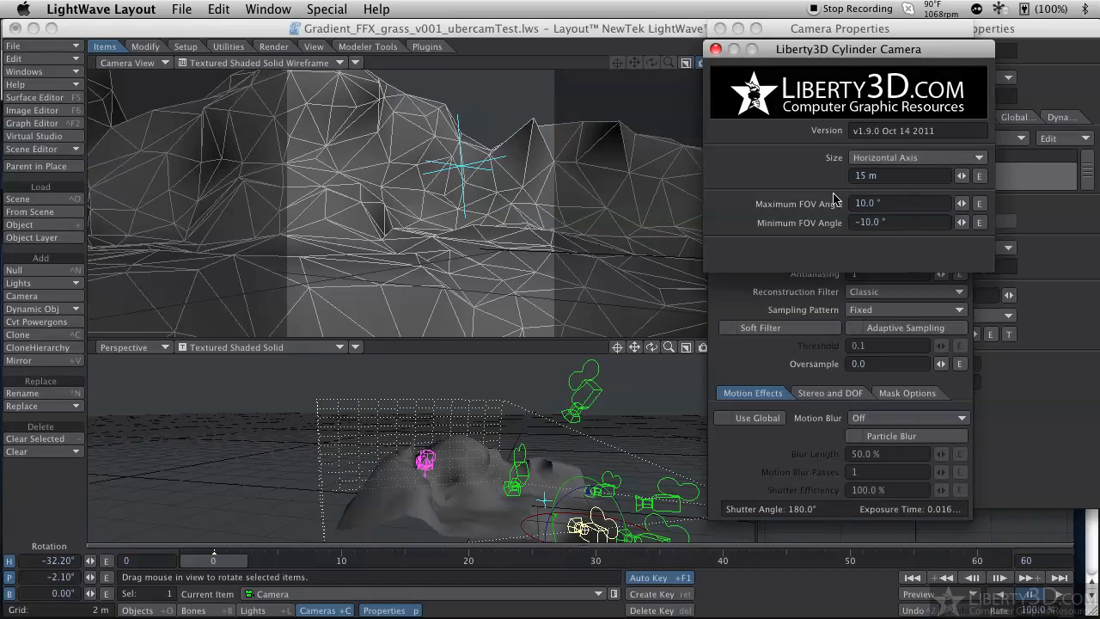
- Set the Cylinder Camera's Maximum FOV Angle to 20° and Minimum FOV Angle to -20°
left_click_drag(900, 202, 803, 191)
type("20")
key("Tab")
type("-20")
key("Return")
- Set the Cylinder Camera's Minimum FOV Angle to 0°
left_click(884, 221)
type("0")
key("Return")
left_click_drag(814, 50, 885, 46)
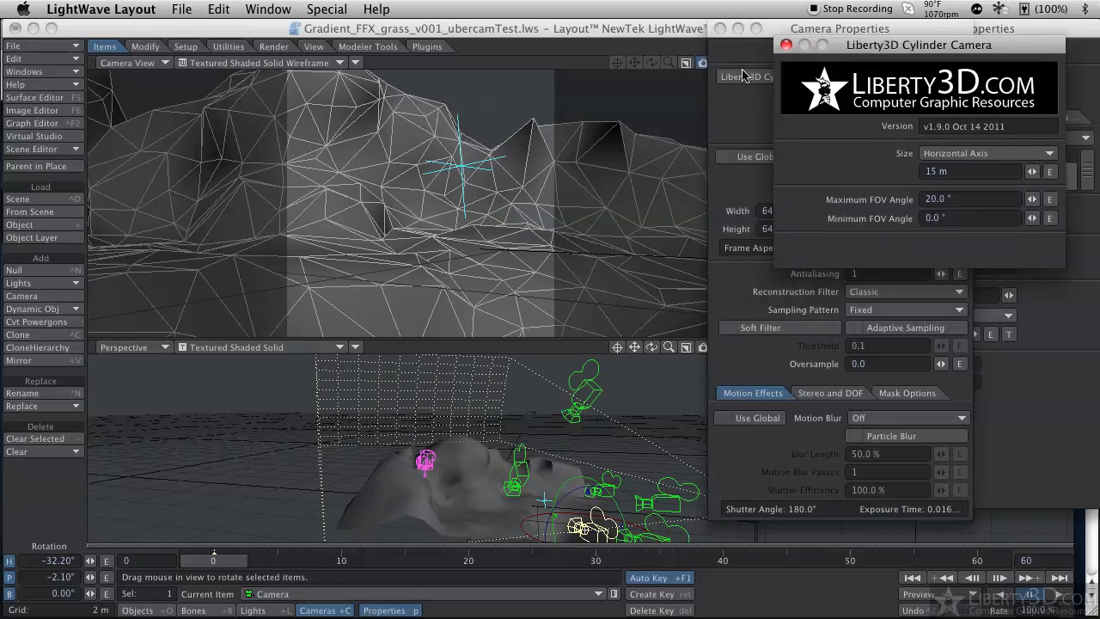
- Set the Minimum FOV Angle back to -20°, render the current frame, and close the Cylinder Camera's settings
left_click(683, 30)
left_click(969, 199)
key("Tab")
type("-20")
key("F9")
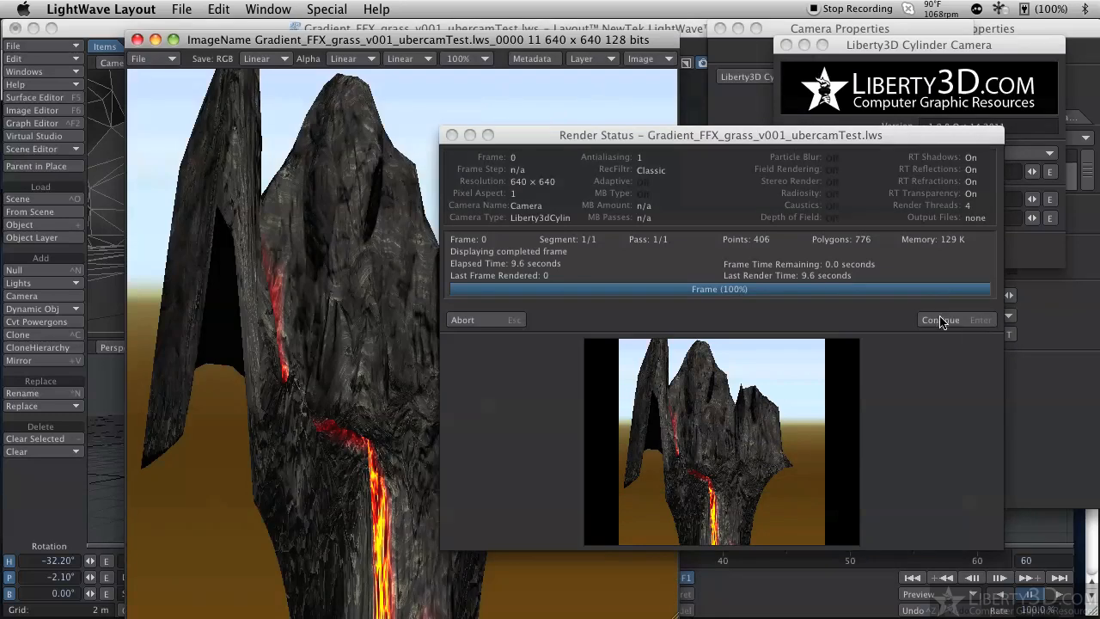
left_click(941, 319)
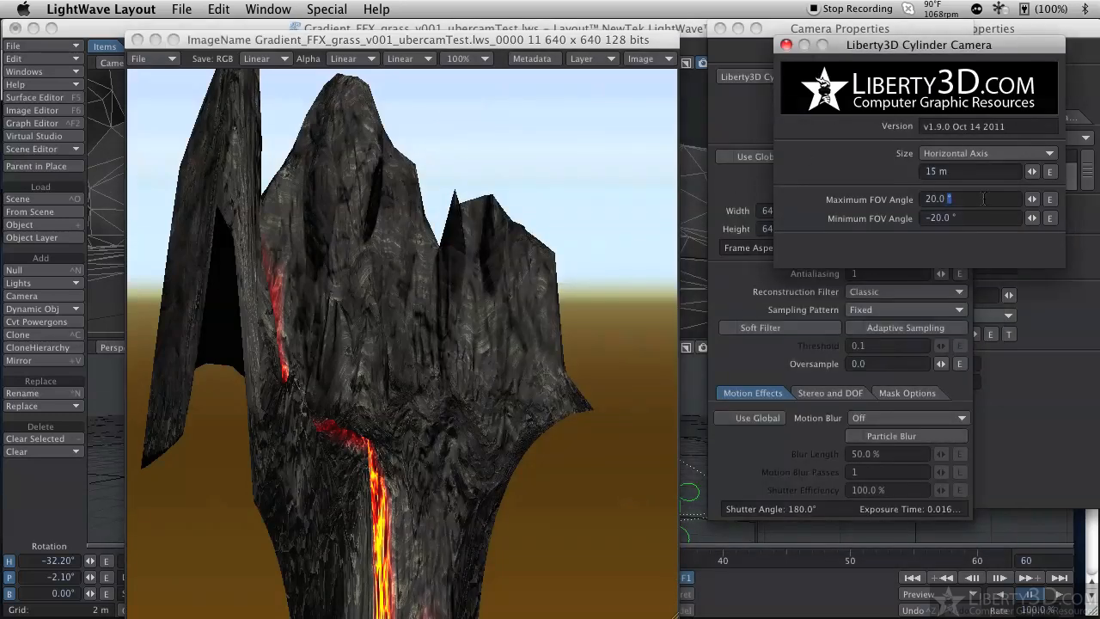
left_click(786, 45)
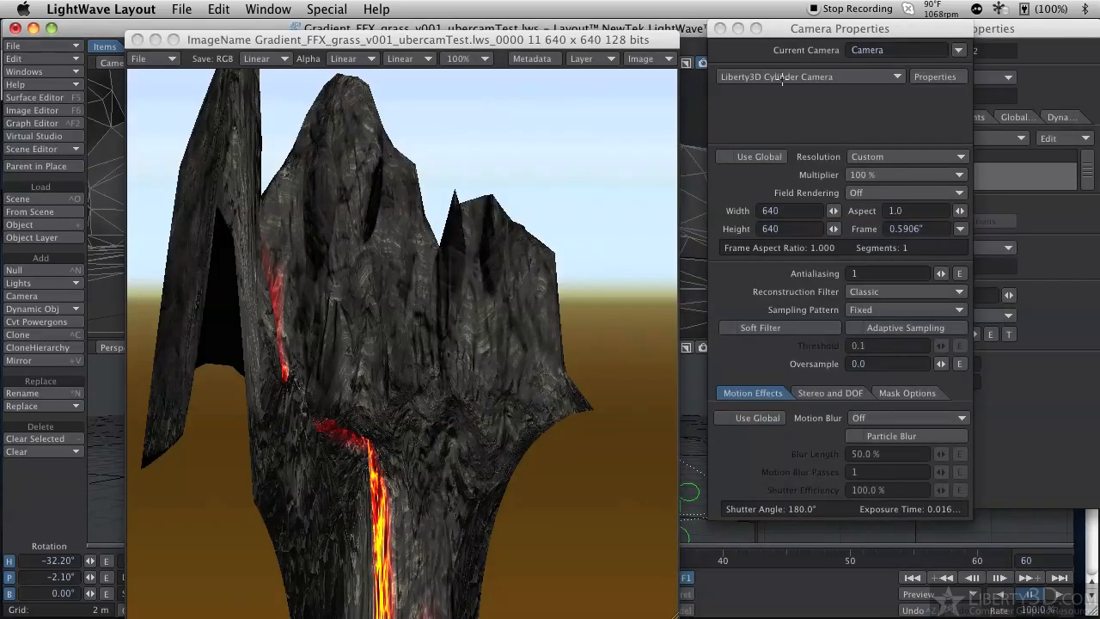
- Change the camera type to Liberty3D Skybox Camera and close the rendered image
left_click(781, 79)
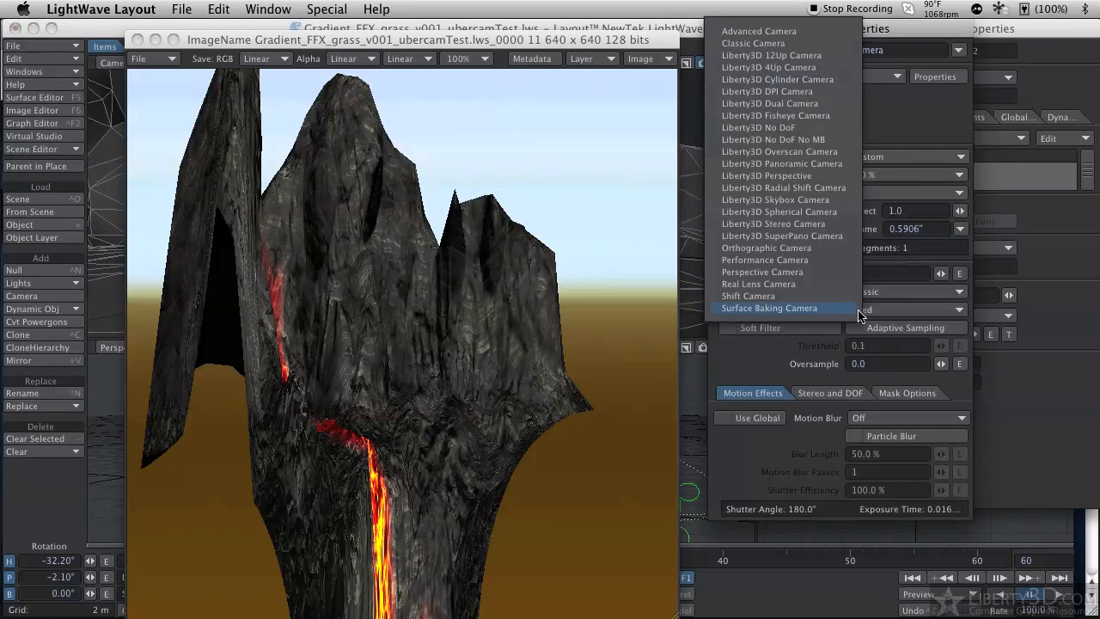
left_click(801, 201)
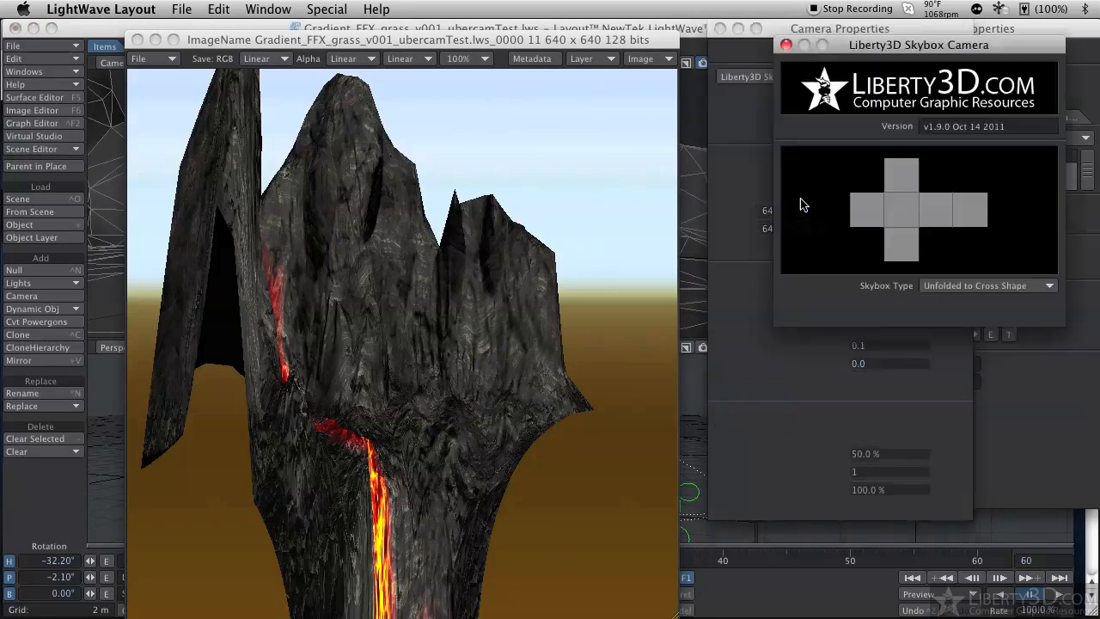
left_click(137, 40)
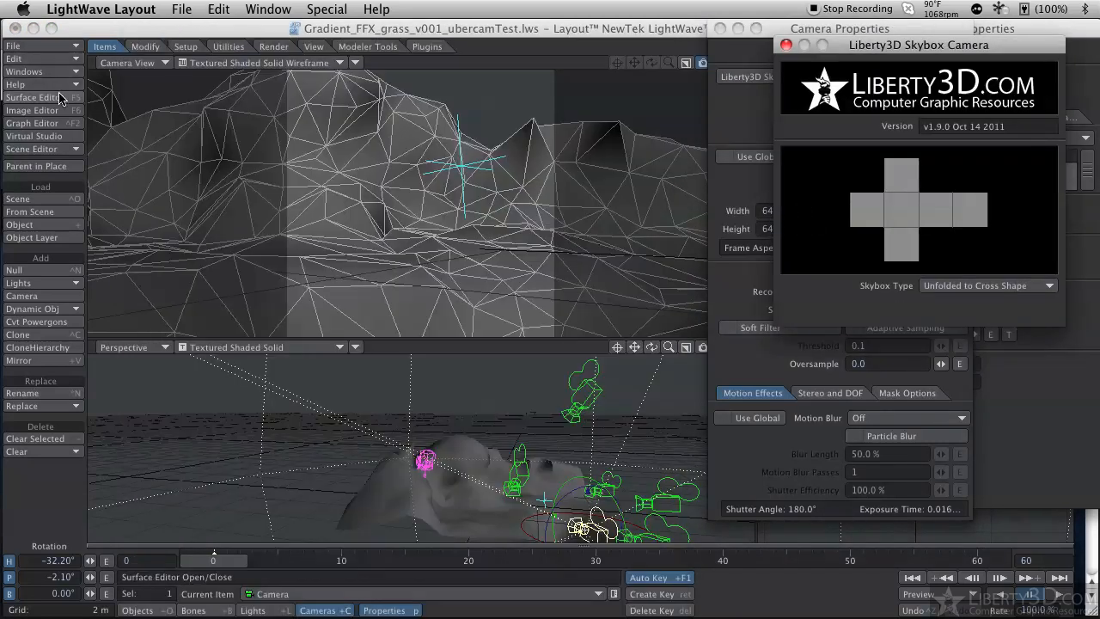
- Deactivate the Land:LoRes object in the Scene Editor and close the editor
left_click(49, 149)
left_click(49, 150)
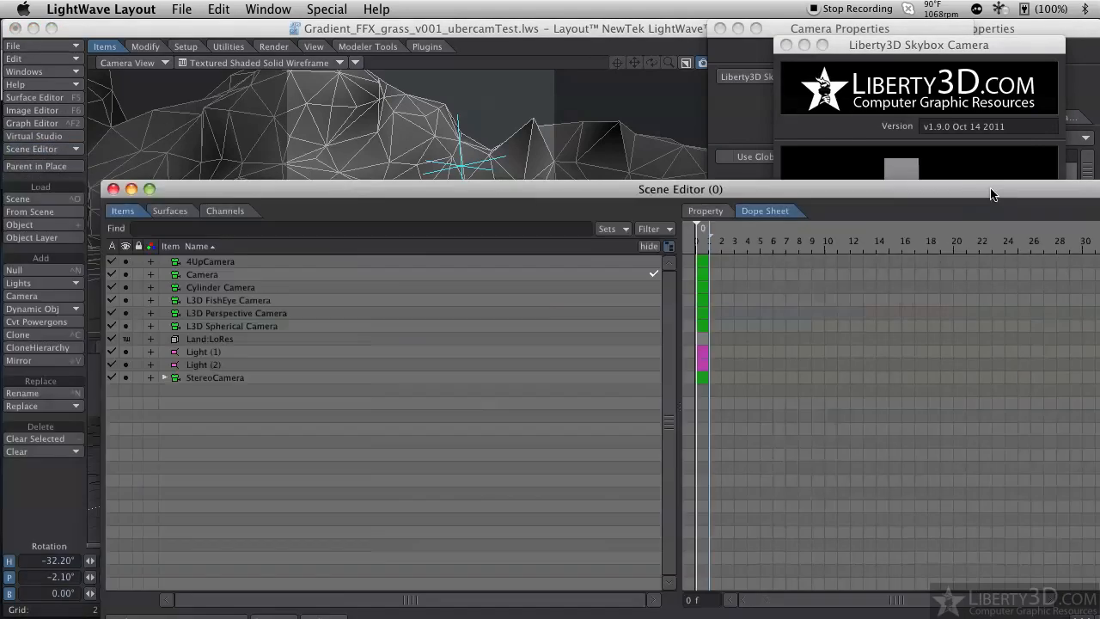
left_click_drag(990, 195, 944, 43)
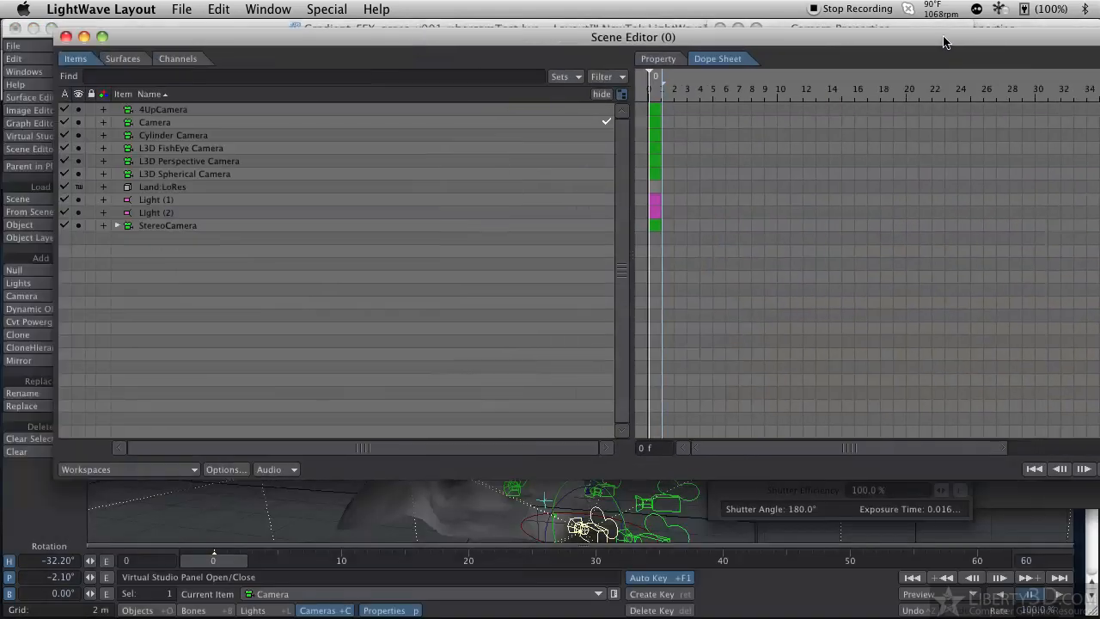
left_click(67, 187)
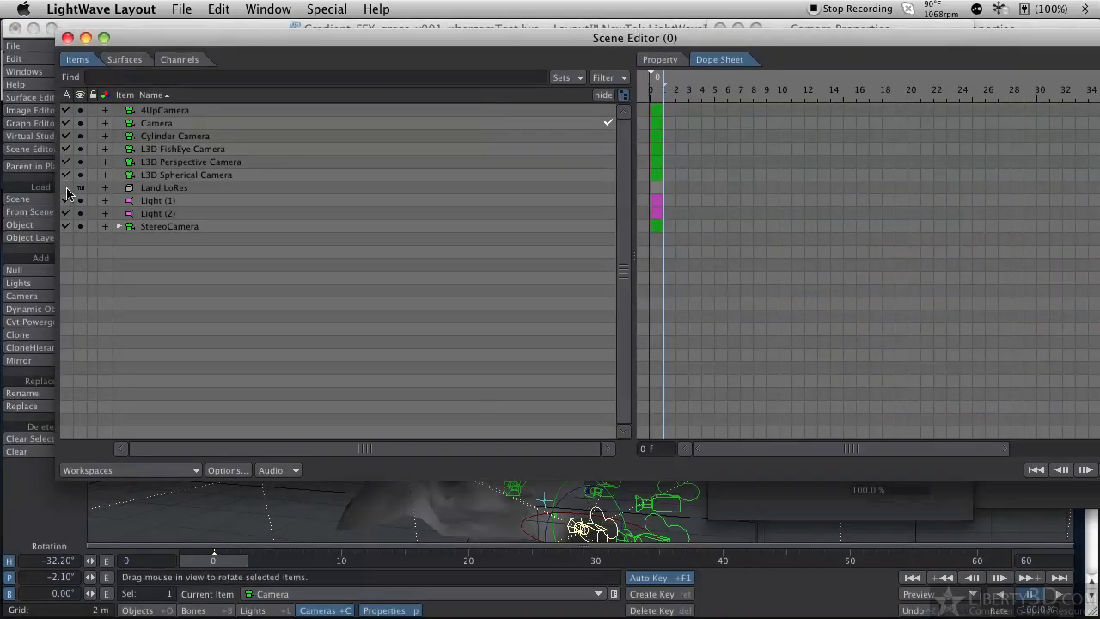
left_click(68, 38)
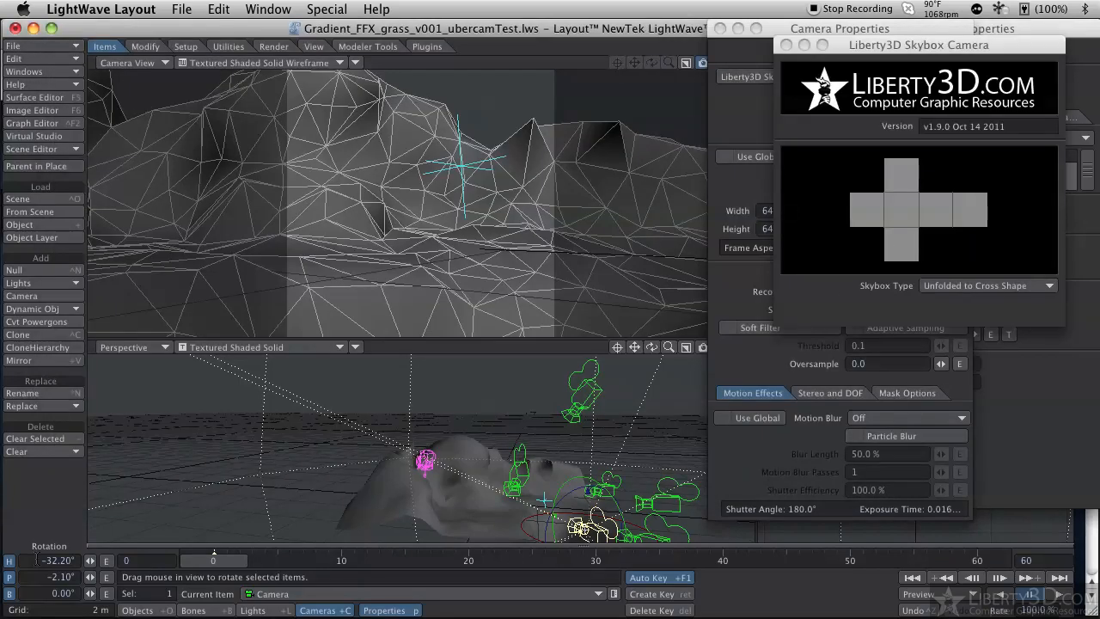
- Set the camera's pitch and heading rotation to 0°
left_click(36, 577)
type("0")
key("Tab")
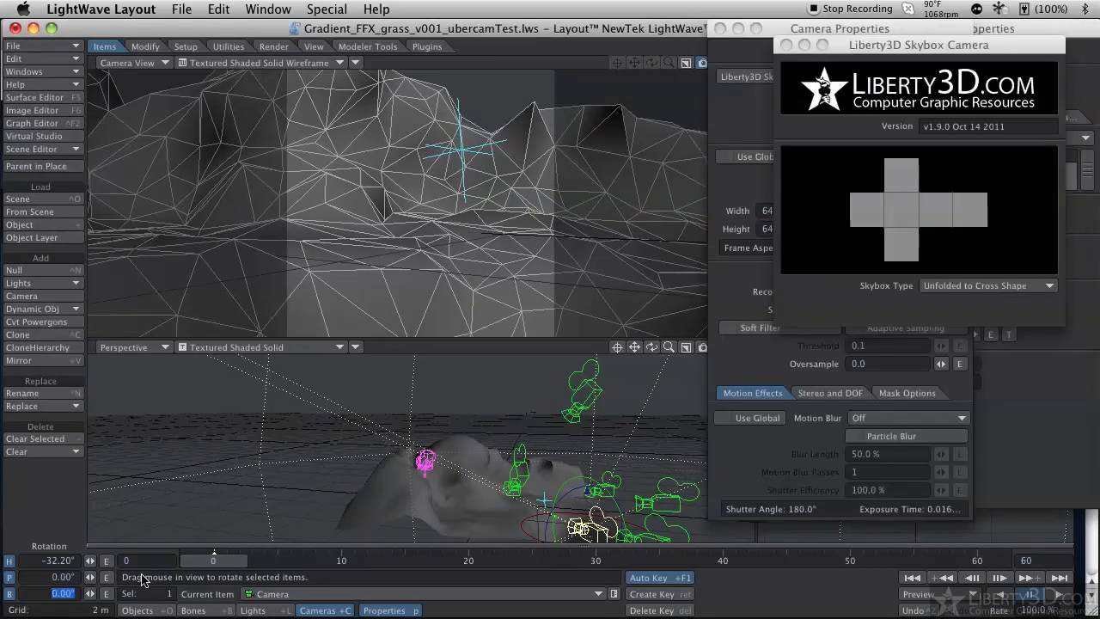
left_click(44, 559)
type("0")
key("Tab")
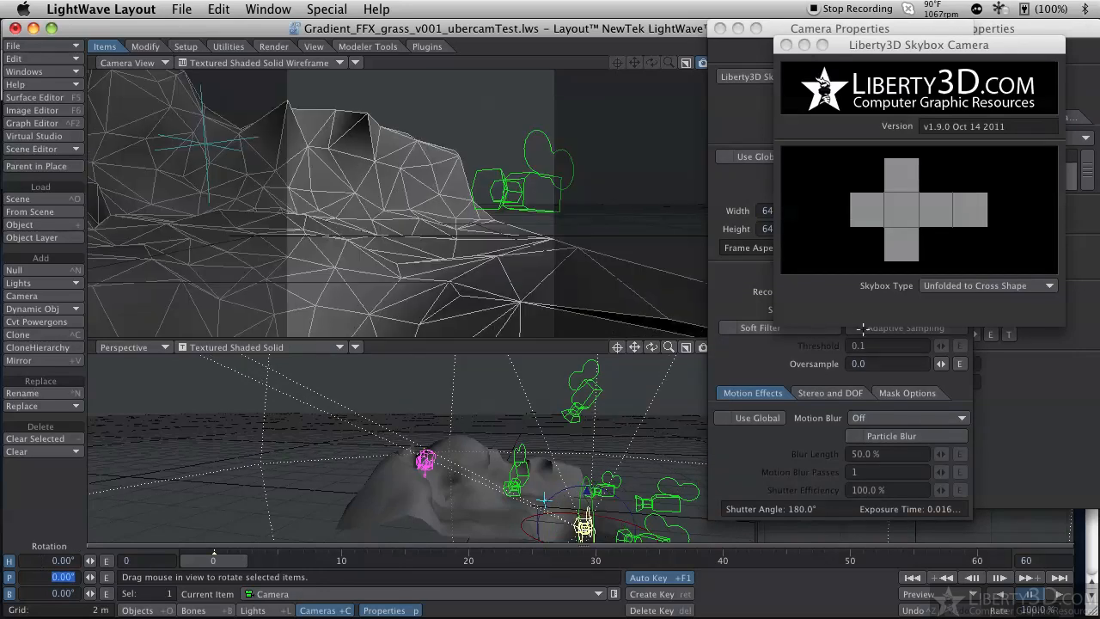
- Switch the Skybox Type to Unfolded to Alternate Shape and back to Unfolded to Cross Shape, and render the current frame
left_click(996, 285)
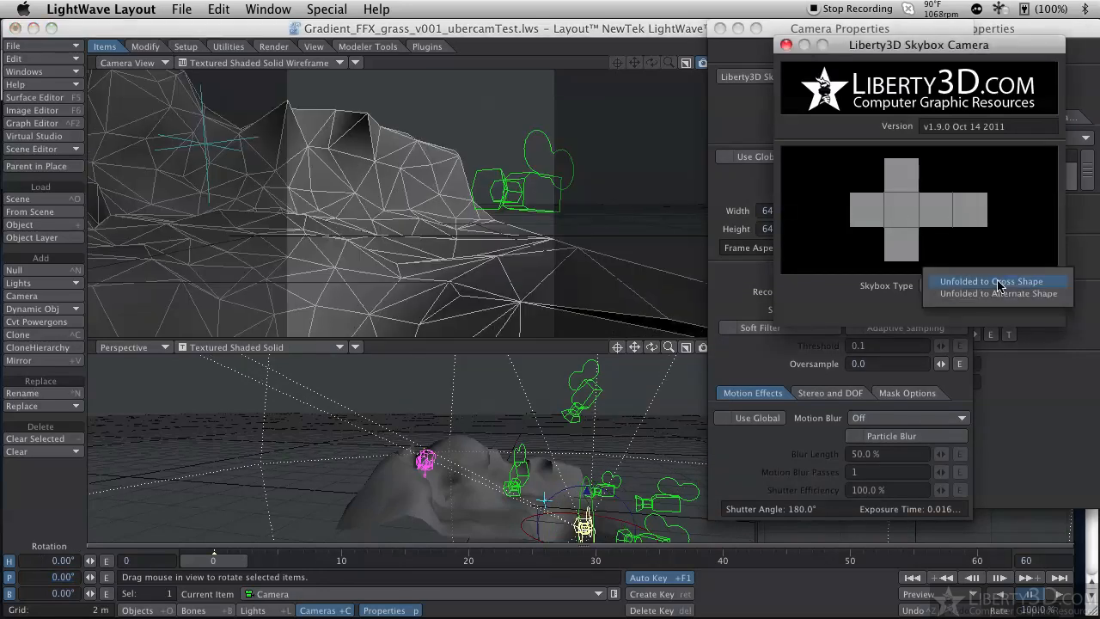
left_click(999, 293)
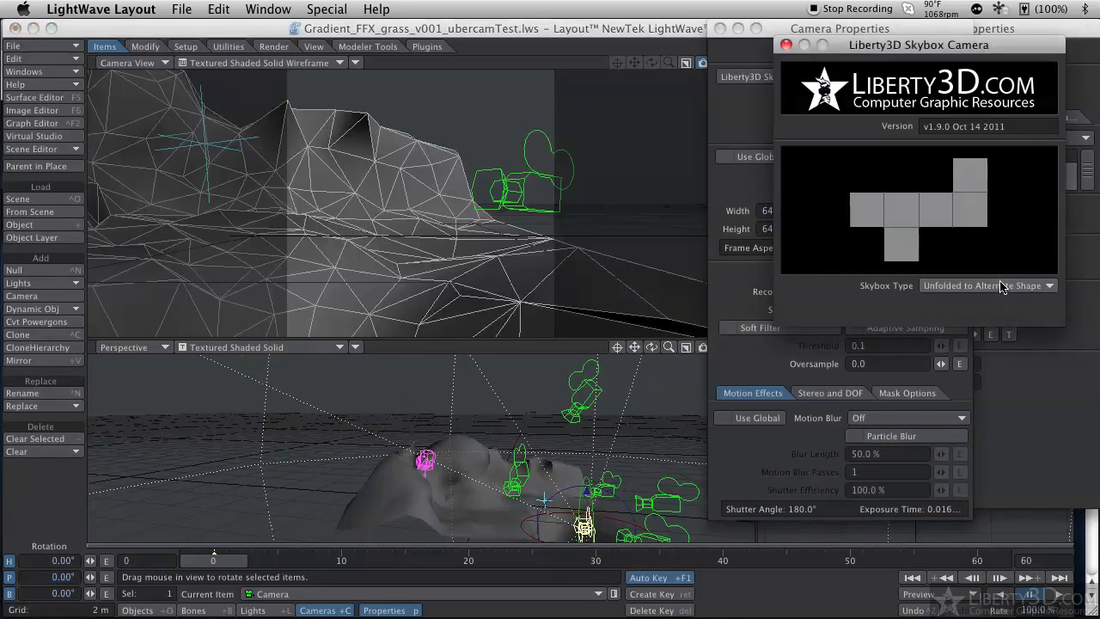
left_click(999, 286)
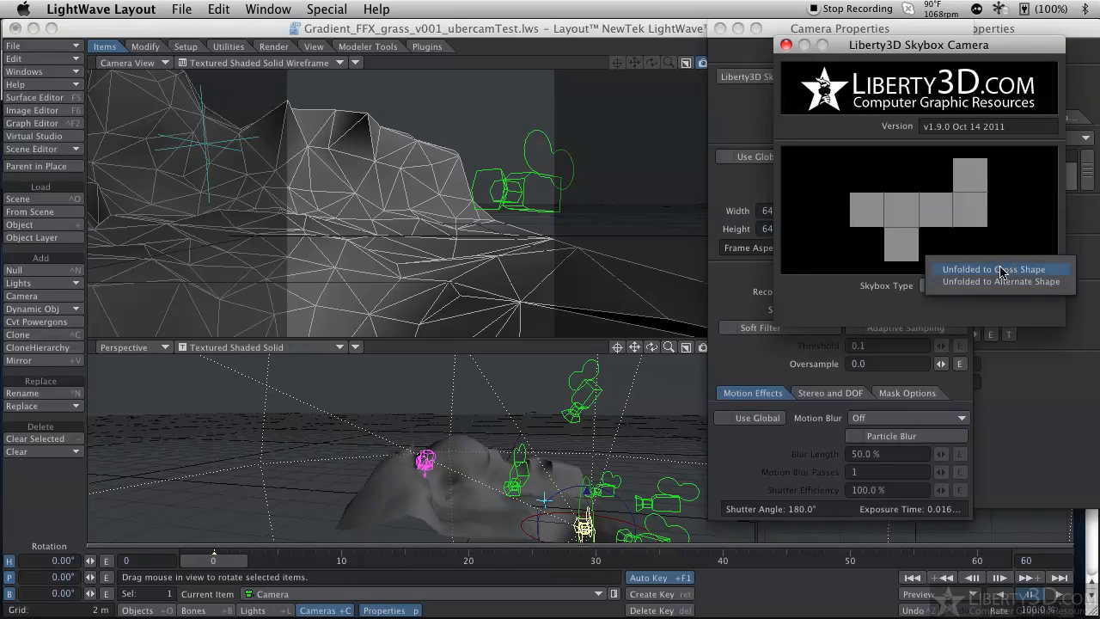
left_click(999, 270)
key("F9")
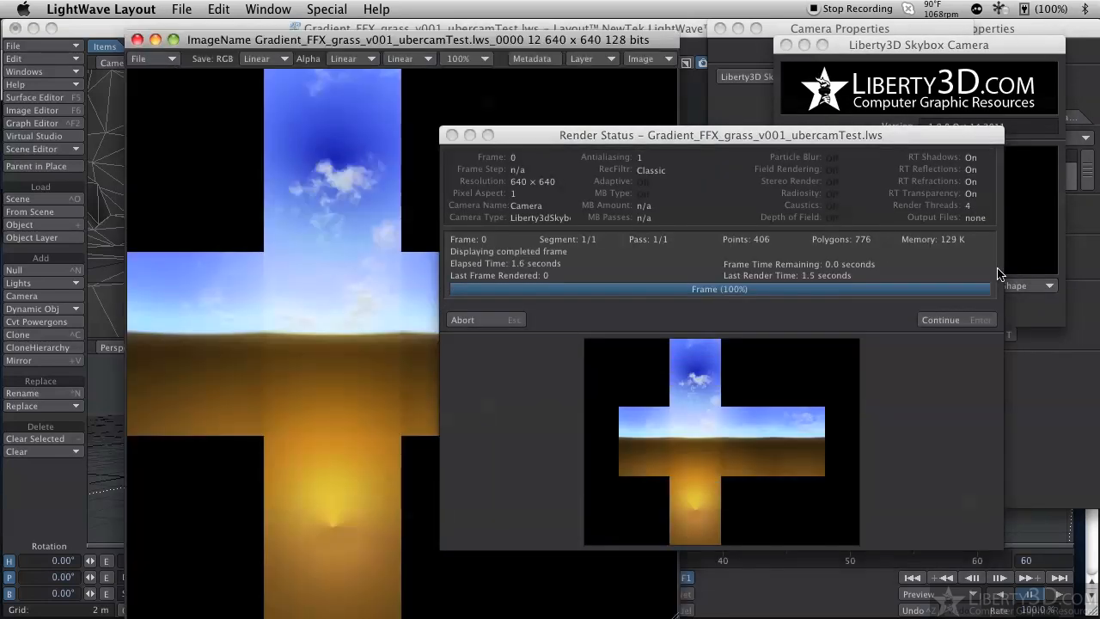
left_click(972, 327)
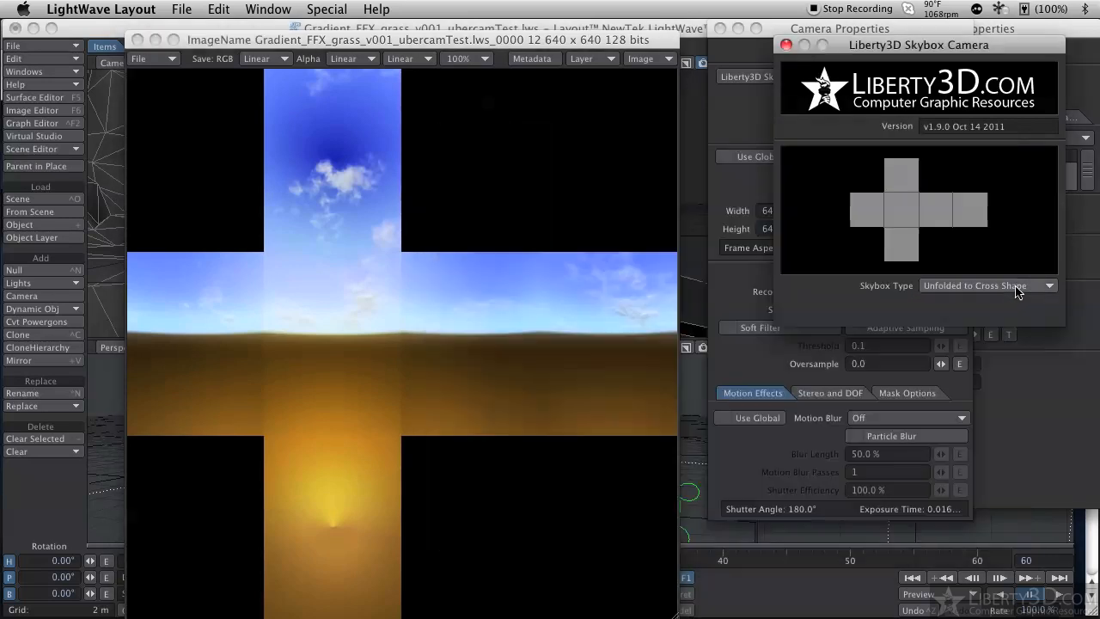
- Set the Skybox Type to Unfolded to Alternate Shape and render the current frame
left_click(1017, 290)
left_click(1015, 299)
key("F9")
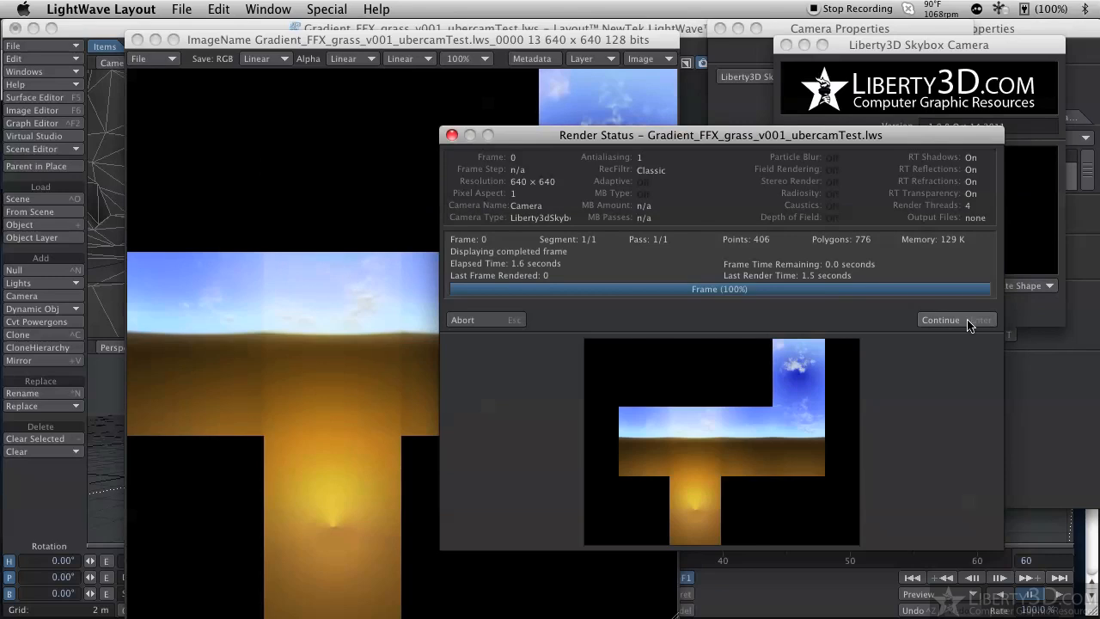
left_click(967, 320)
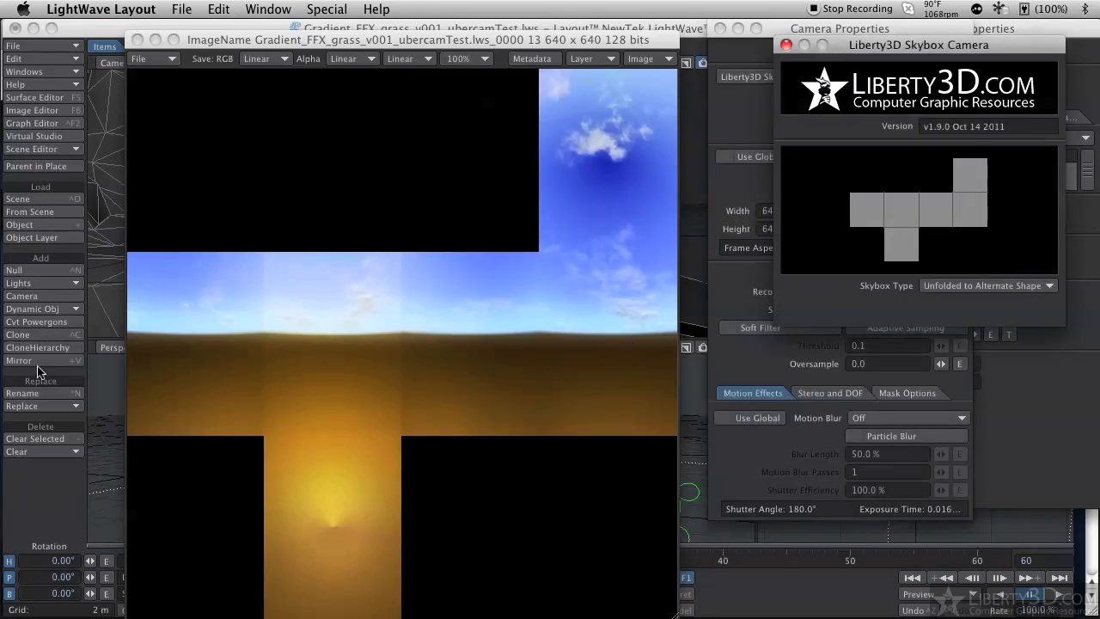
- Reactivate the Land:LoRes object in the Scene Editor, render the current frame with the Skybox camera, and close the render and camera settings
left_click(49, 149)
left_click(49, 153)
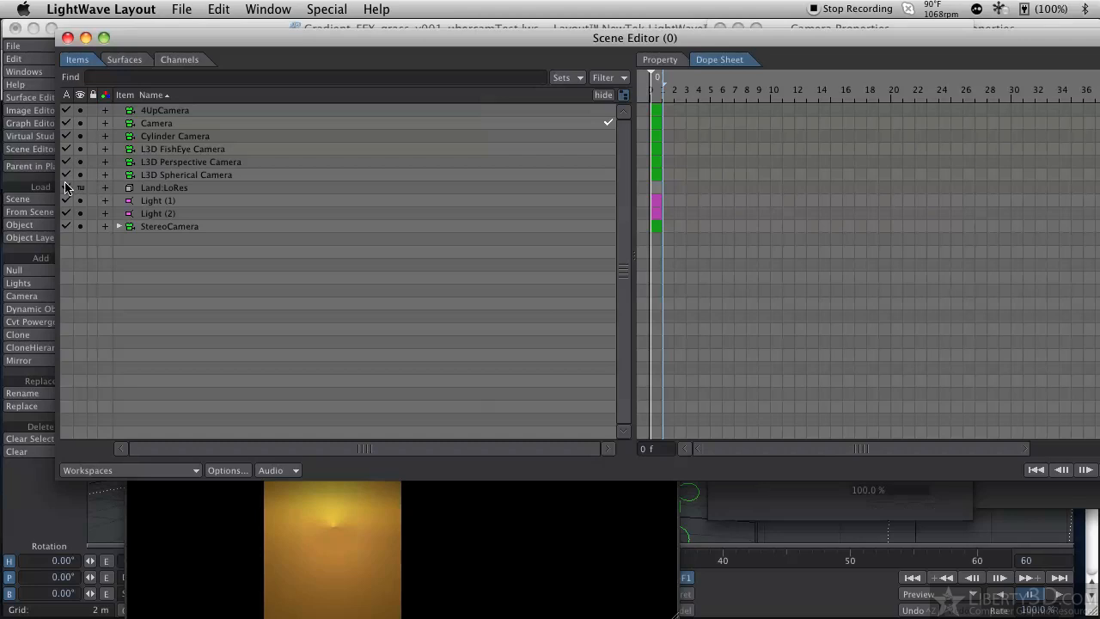
left_click(68, 38)
key("F9")
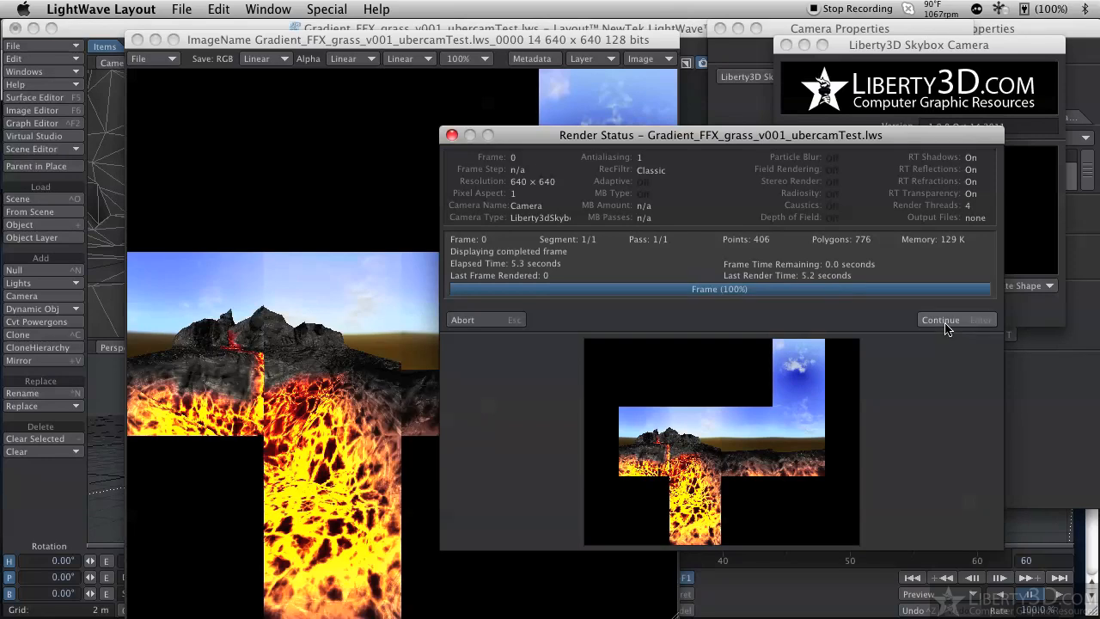
left_click(945, 321)
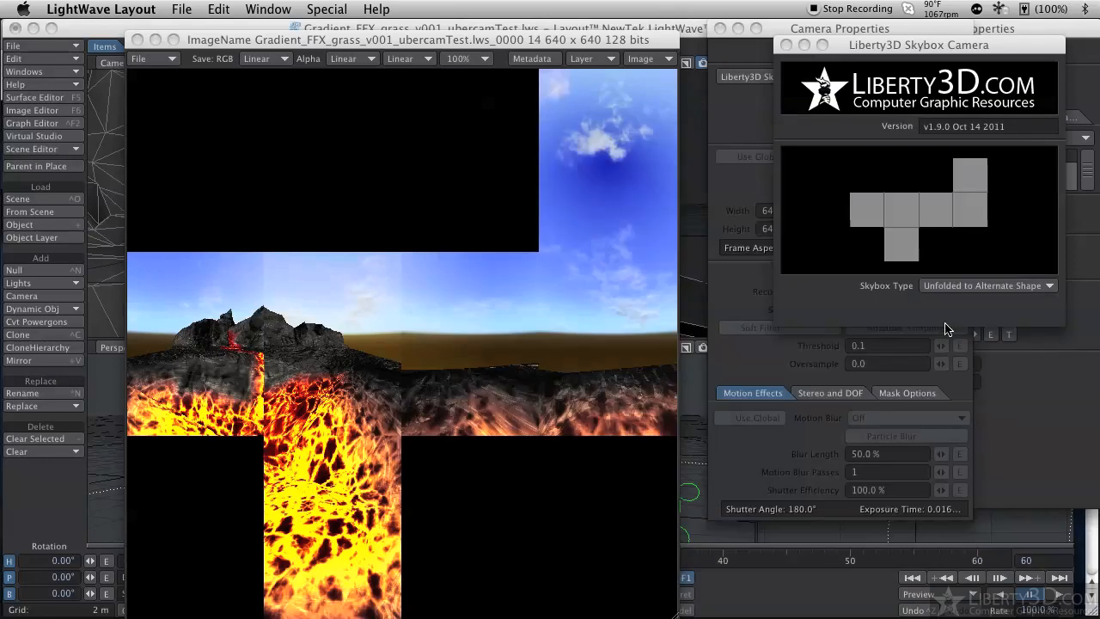
left_click(785, 44)
left_click(138, 40)
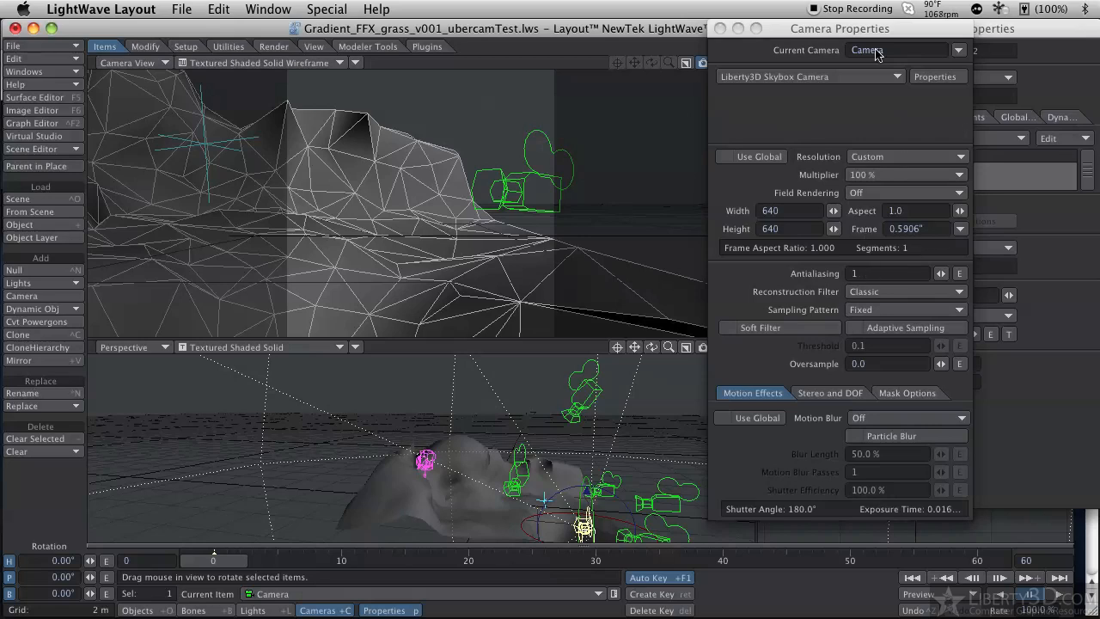
left_click(879, 78)
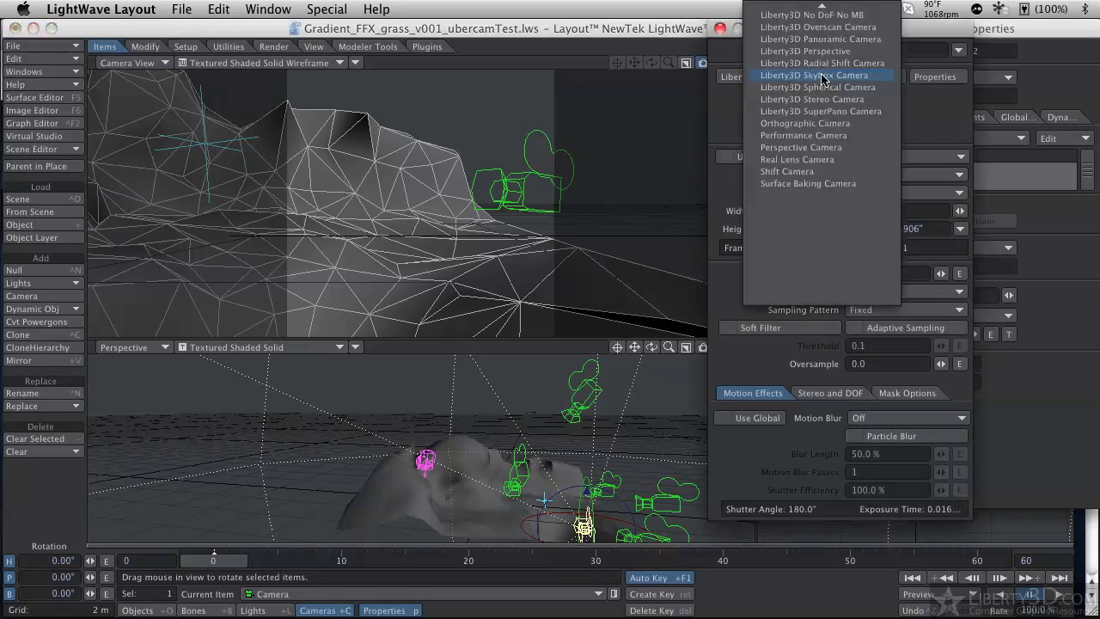
mouse_move(827, 6)
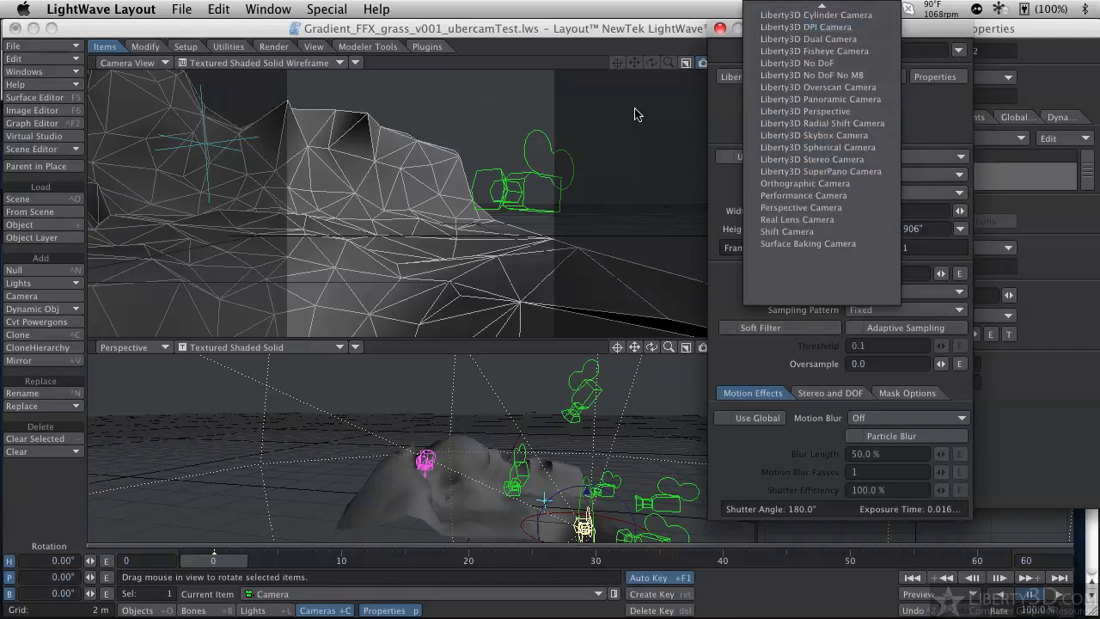
left_click(687, 226)
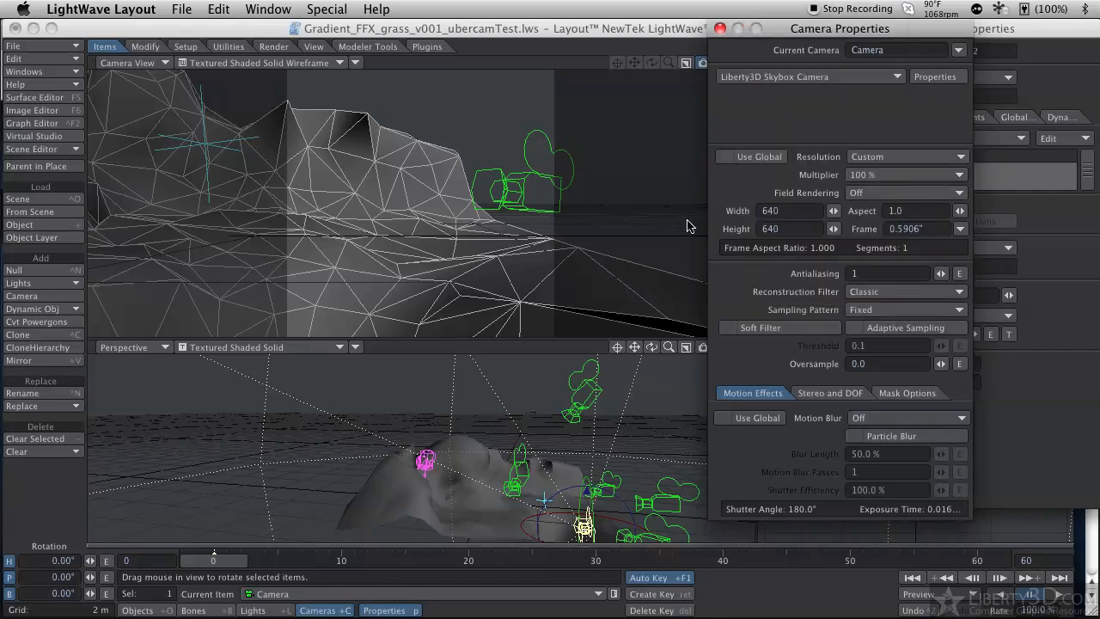
- Select StereoCamera and turn on Show Convergence Plane in its Liberty3D Stereo Camera settings
left_click(463, 595)
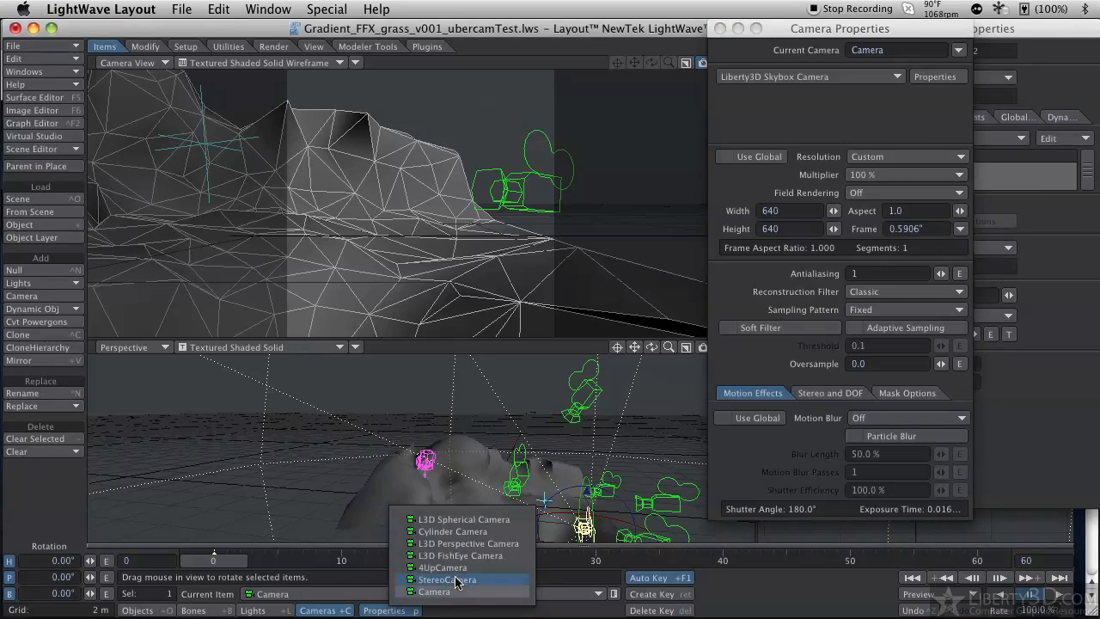
left_click(455, 580)
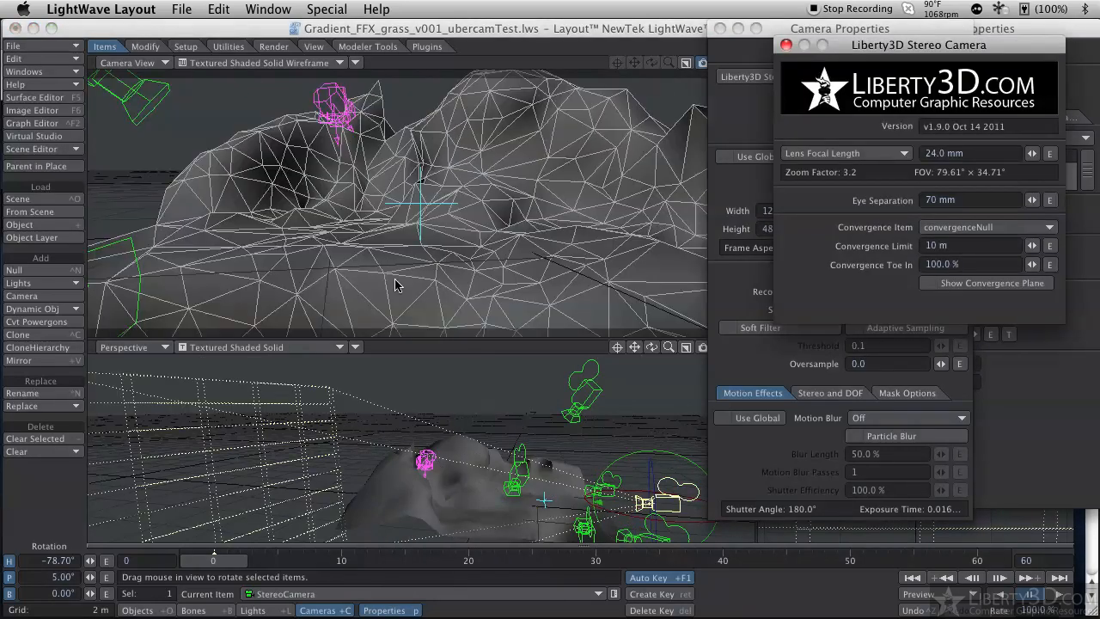
left_click_drag(652, 347, 526, 448)
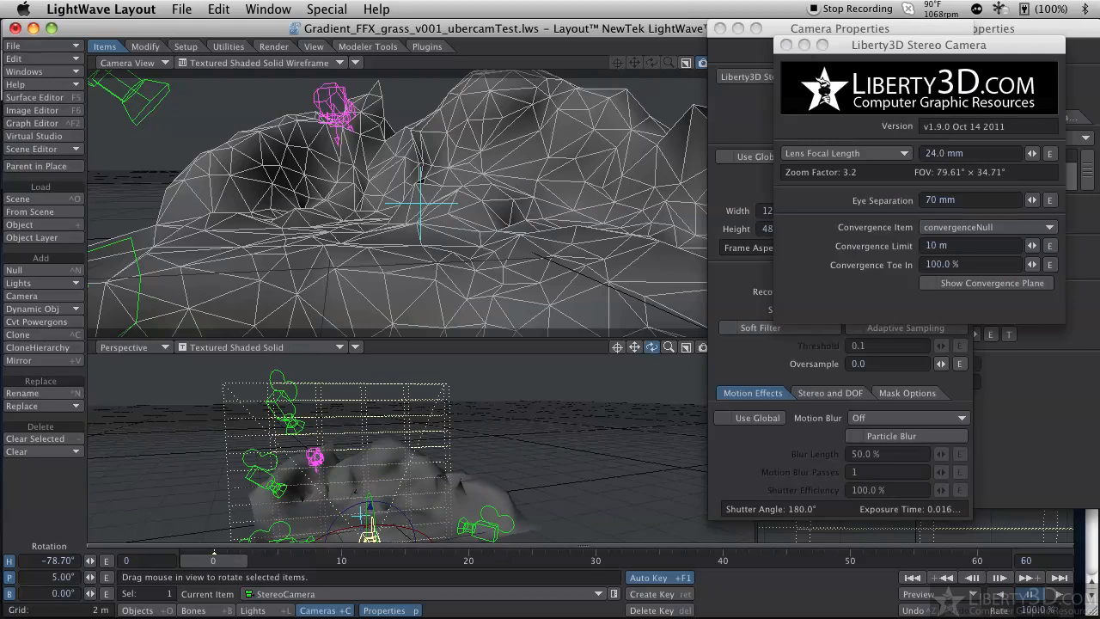
left_click_drag(653, 347, 631, 353)
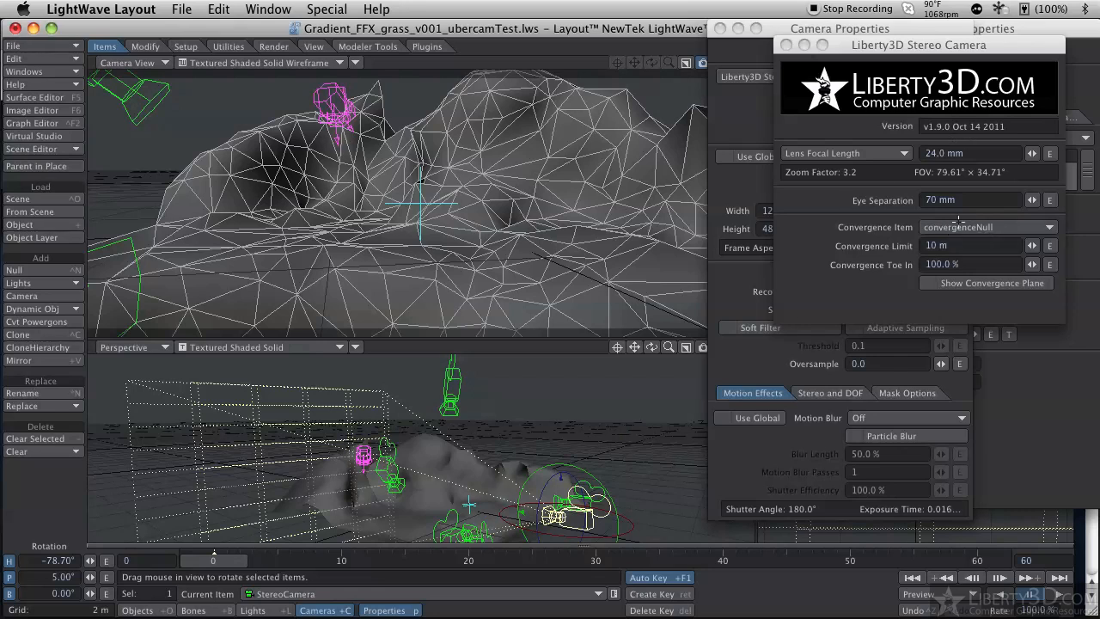
left_click(928, 283)
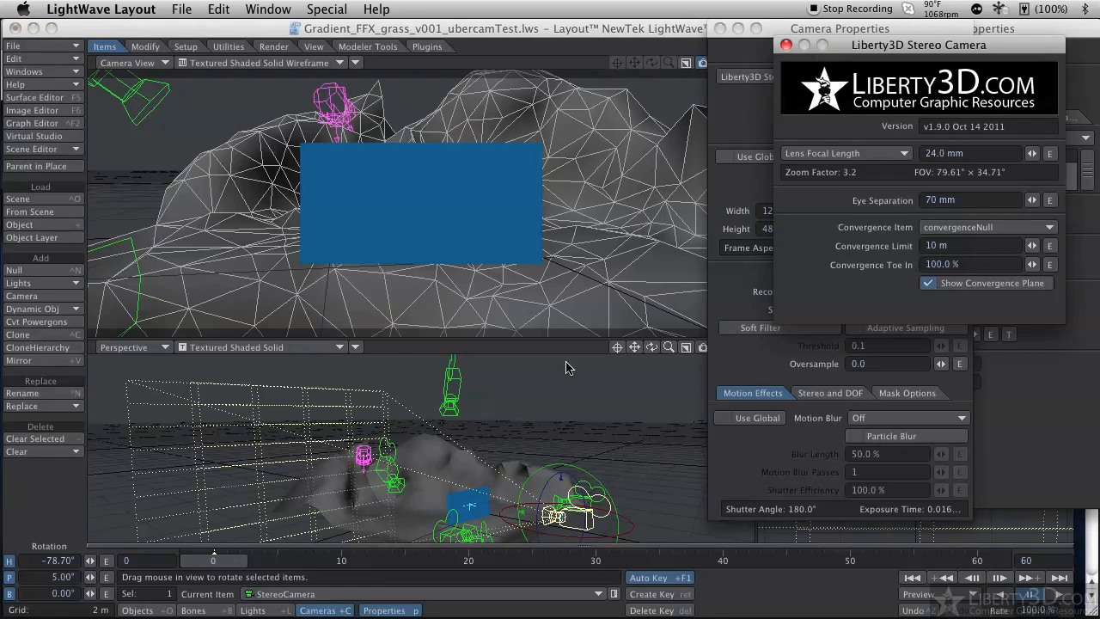
- Render the current frame with StereoCamera, inspect the side-by-side stereo image, and close the render
key("F9")
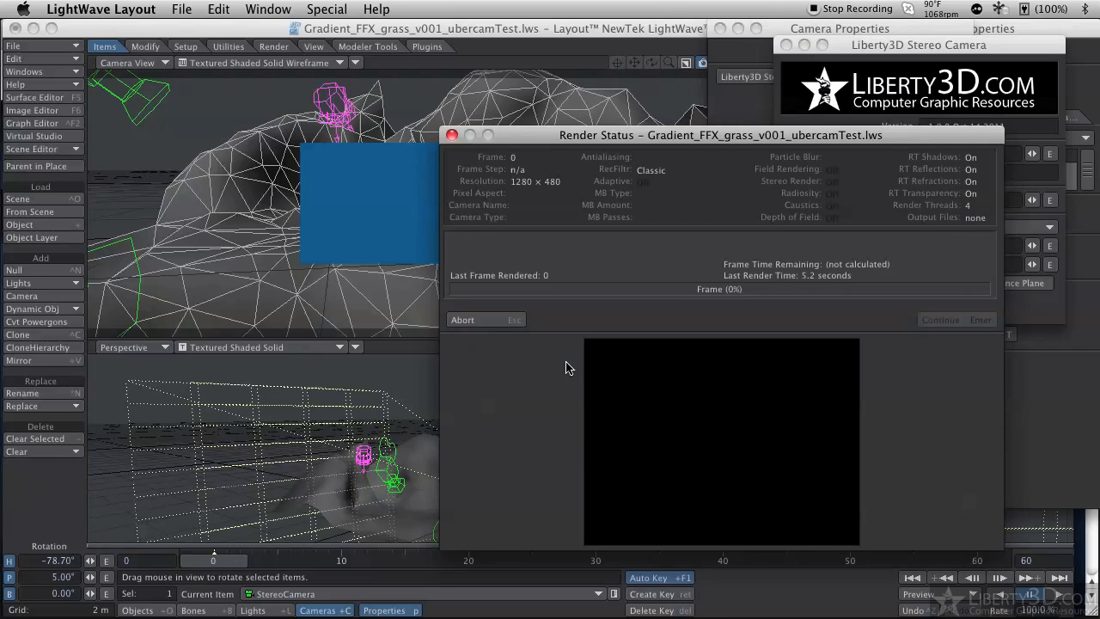
left_click_drag(758, 134, 515, 104)
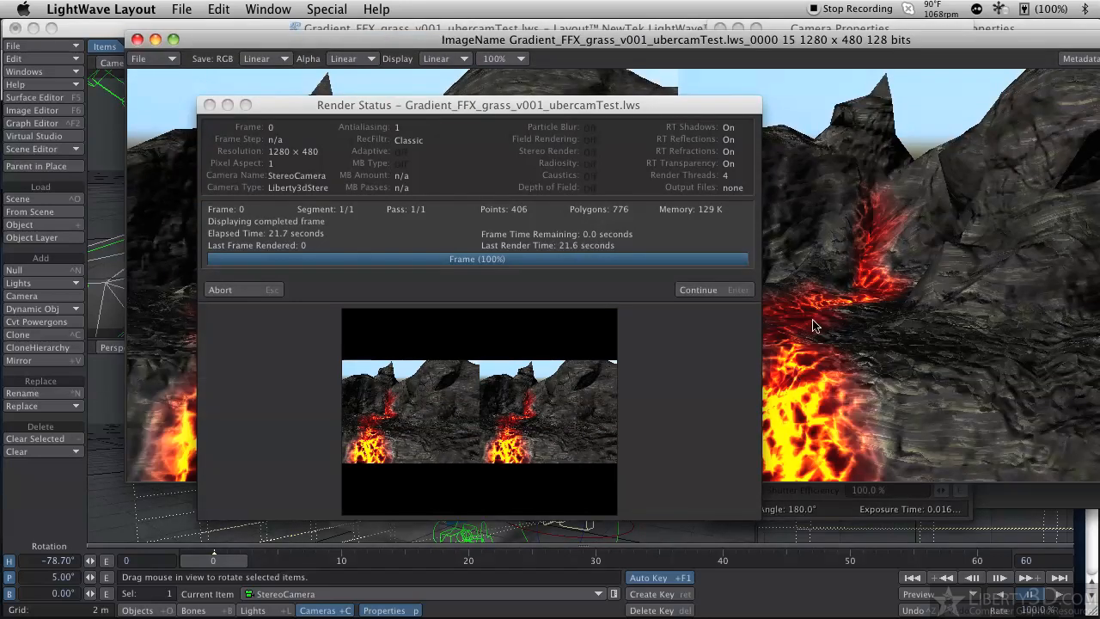
left_click_drag(886, 41, 773, 44)
left_click(724, 295)
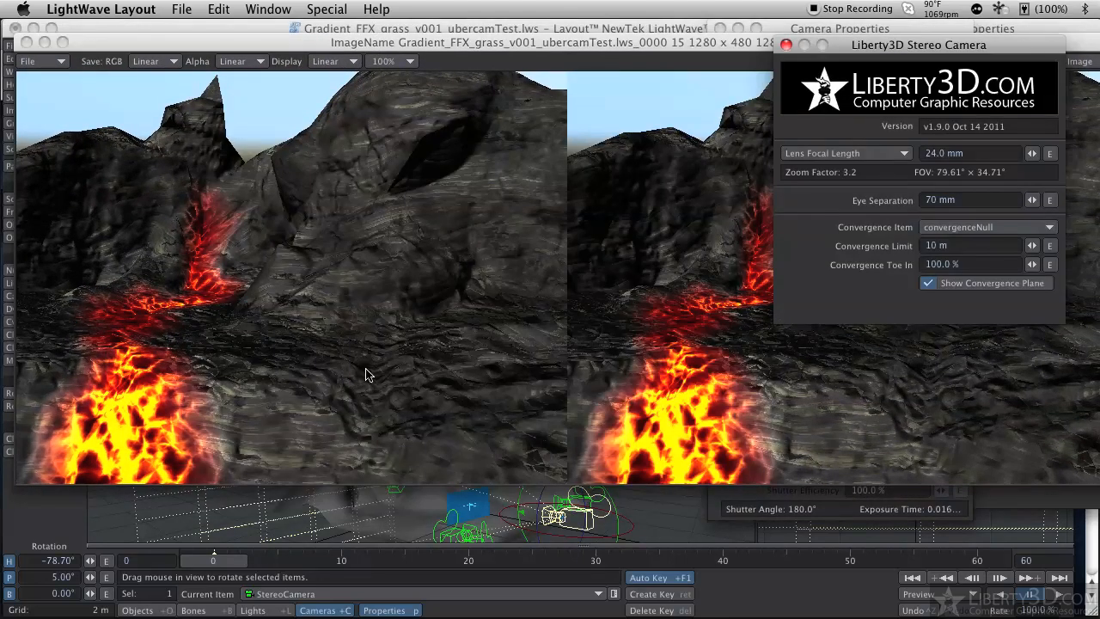
left_click(26, 43)
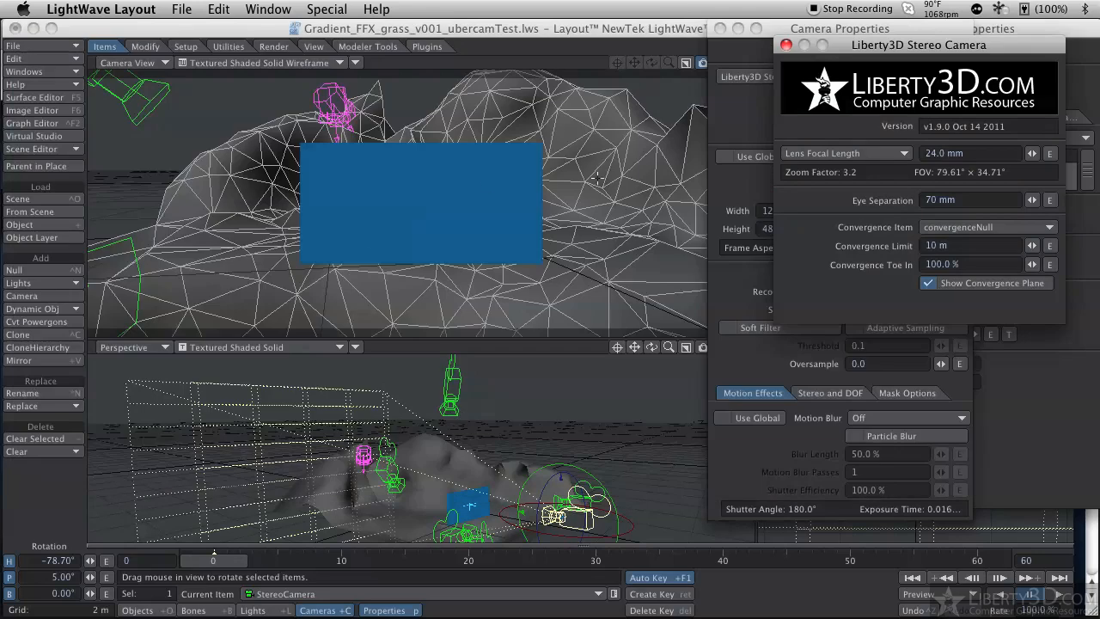
- Make 4UpCamera the current camera and open its Liberty3D 4Up Camera settings beside the camera properties
left_click(725, 191)
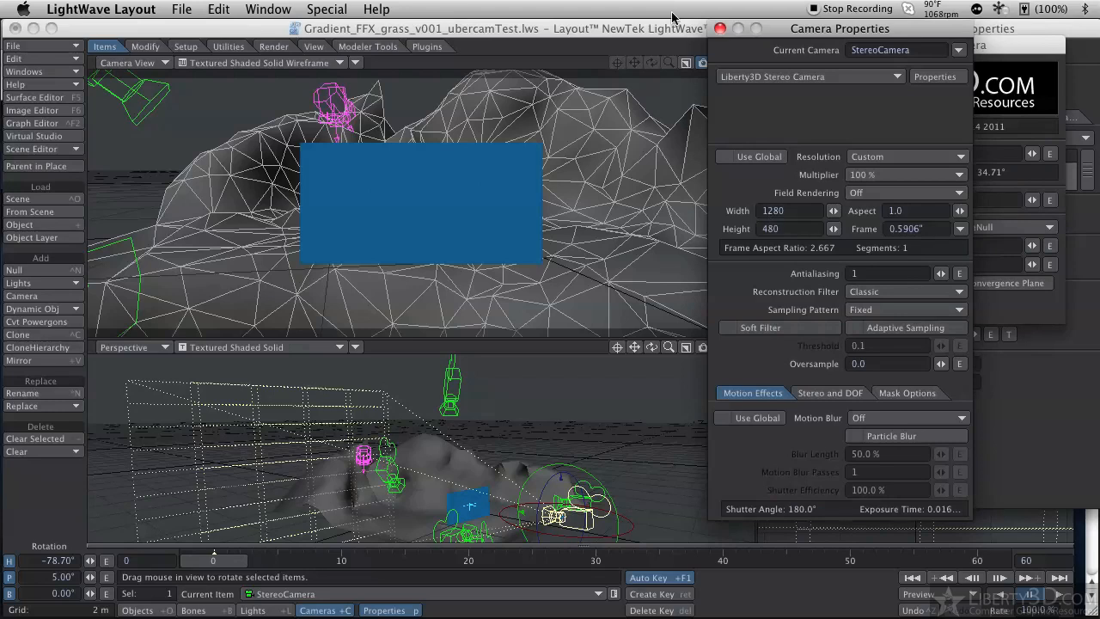
left_click(720, 29)
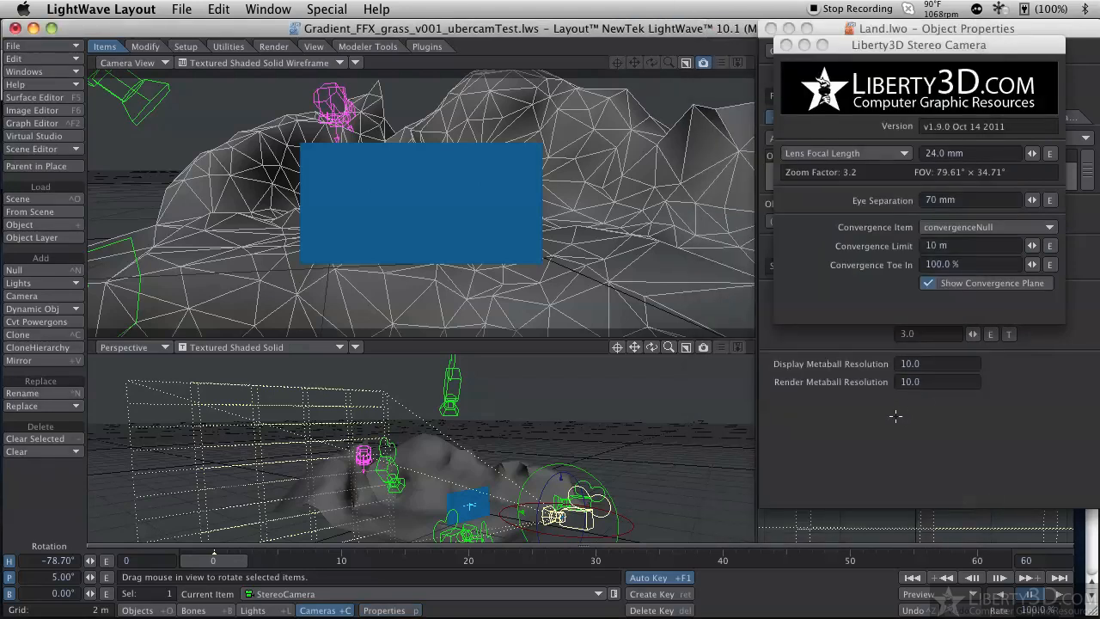
left_click(896, 416)
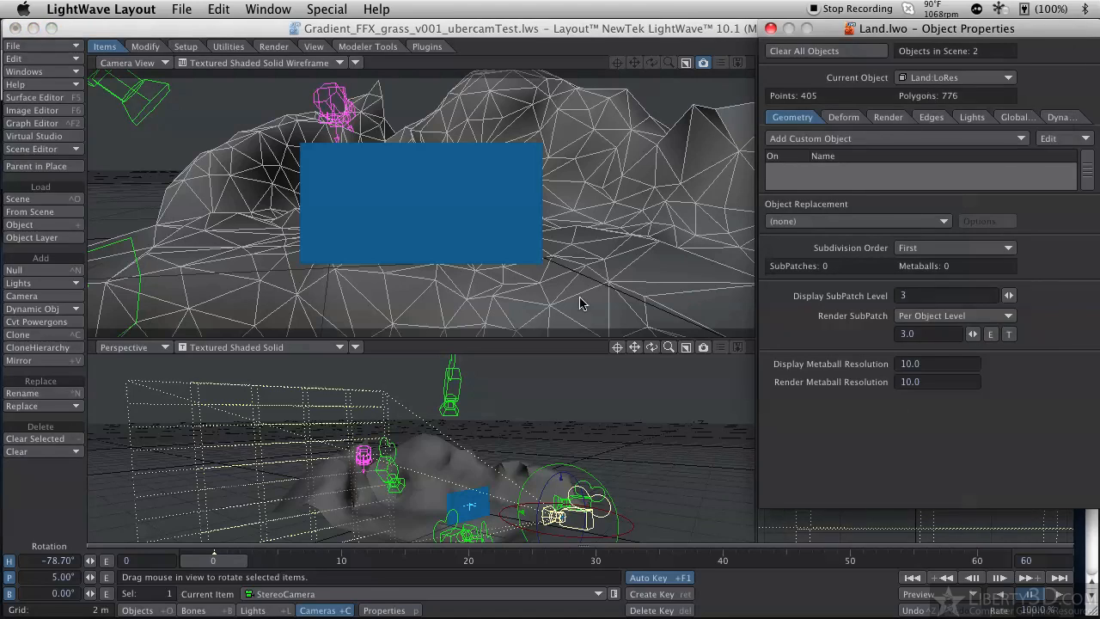
left_click(316, 595)
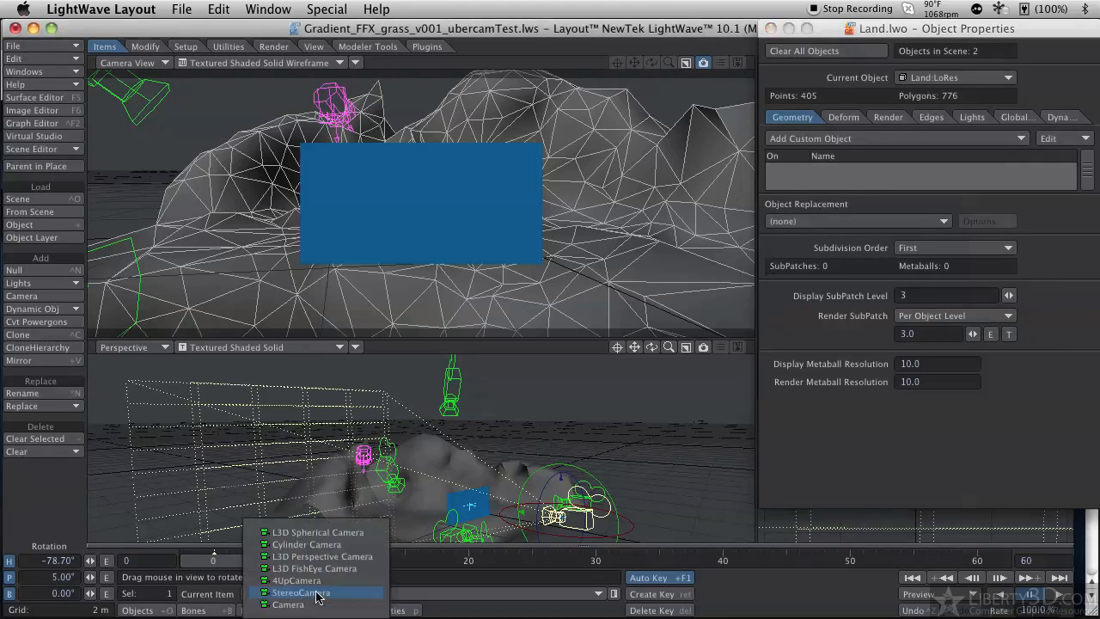
left_click(321, 581)
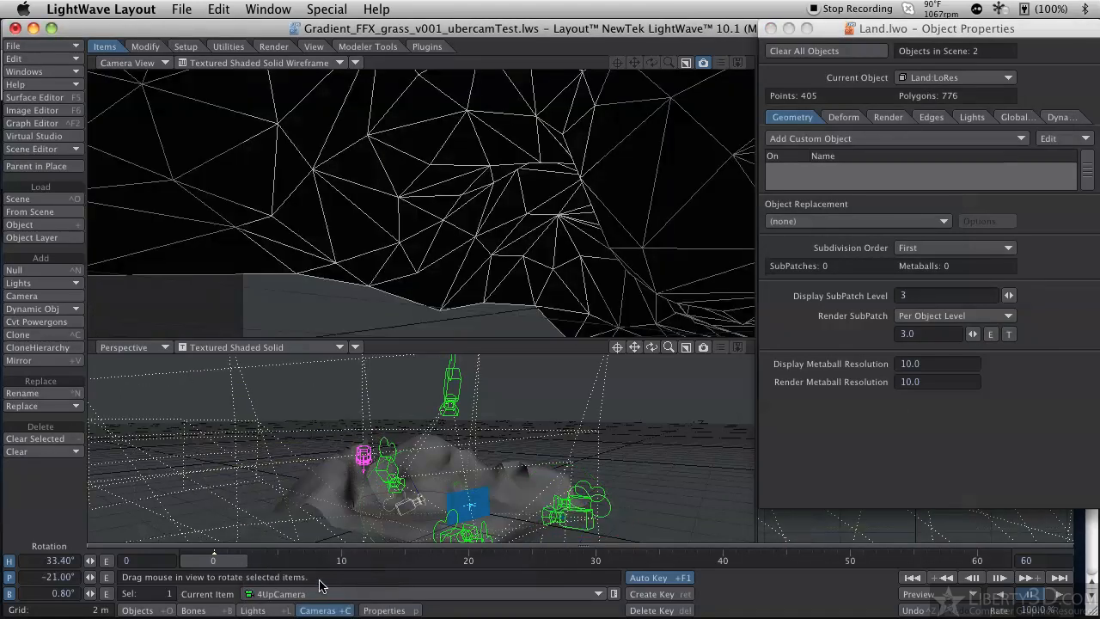
left_click(383, 610)
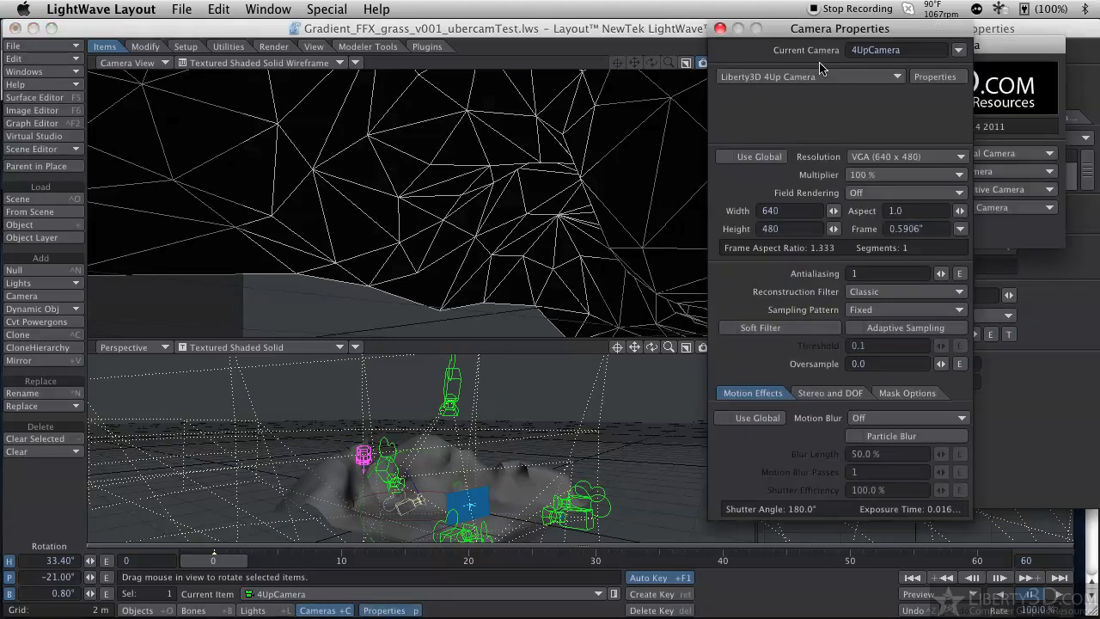
left_click(932, 77)
left_click_drag(986, 40, 625, 59)
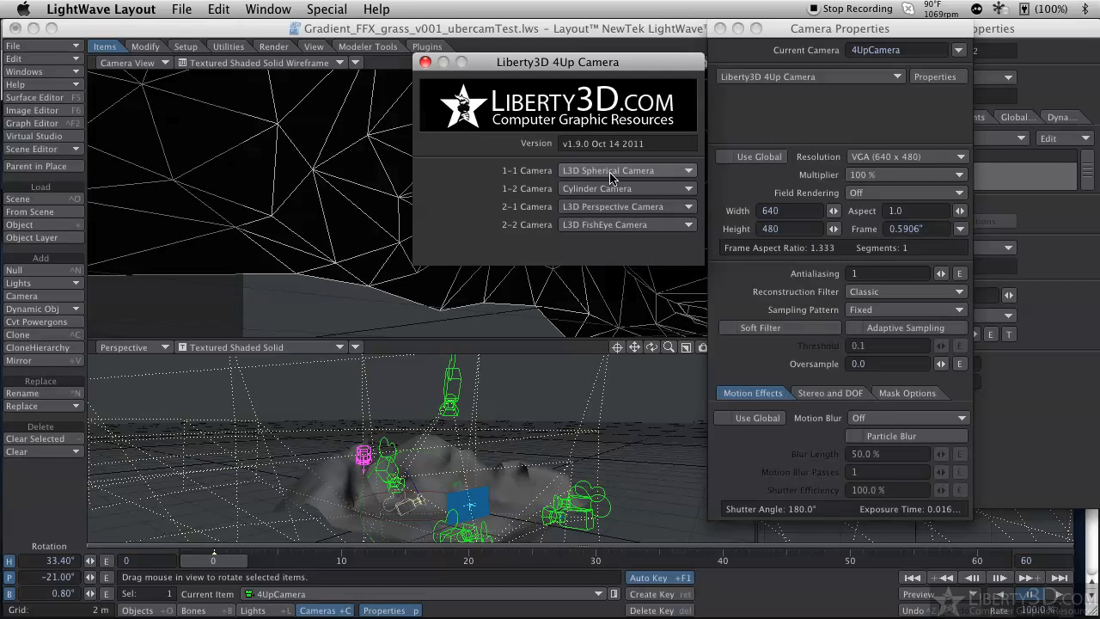
- Render the current frame with 4UpCamera and arrange the render and camera settings so both viewports are accessible
key("F9")
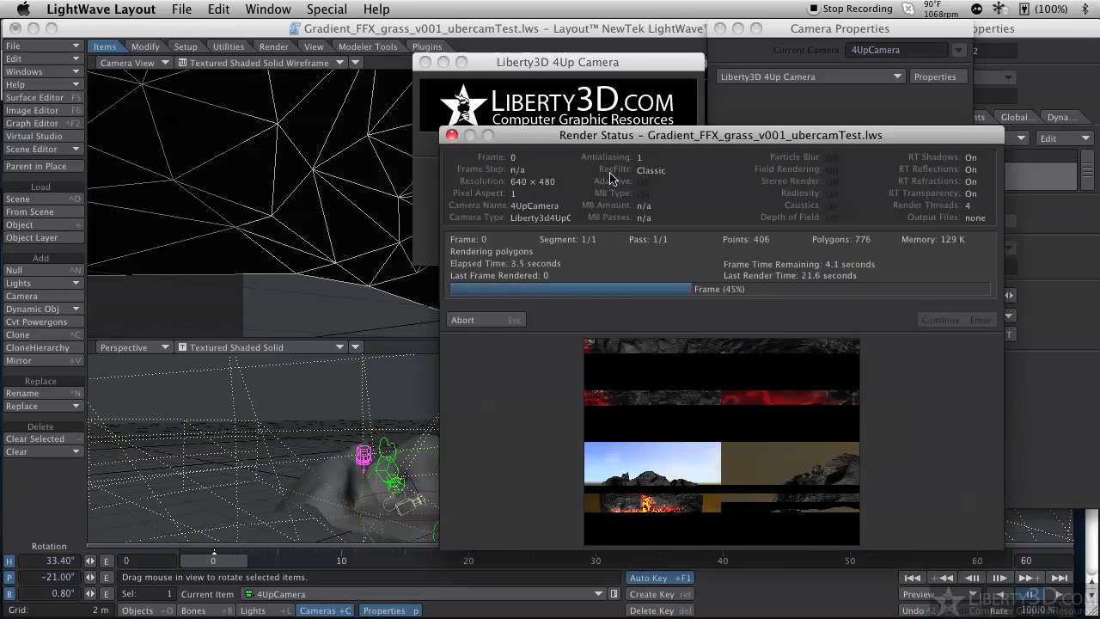
left_click_drag(655, 135, 938, 87)
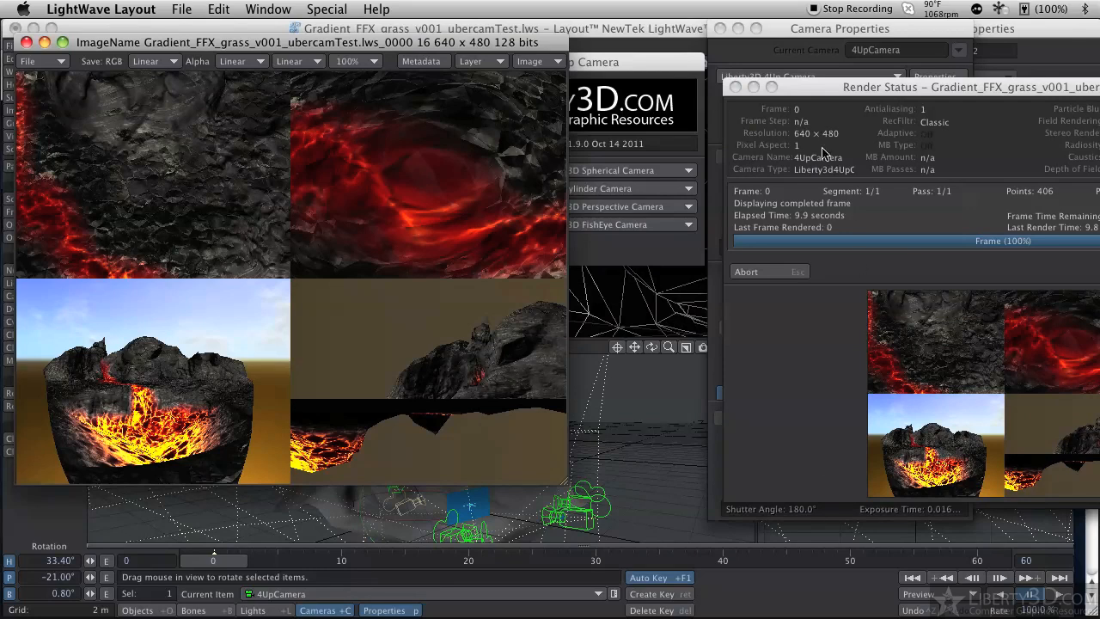
left_click(627, 74)
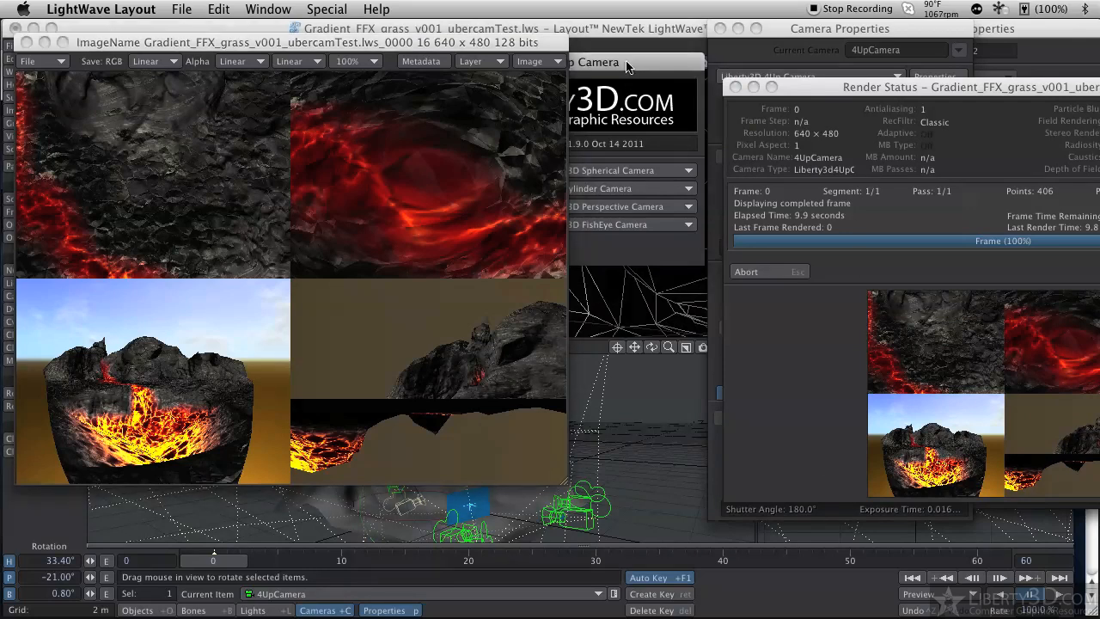
left_click_drag(624, 62, 696, 12)
left_click_drag(633, 358, 635, 438)
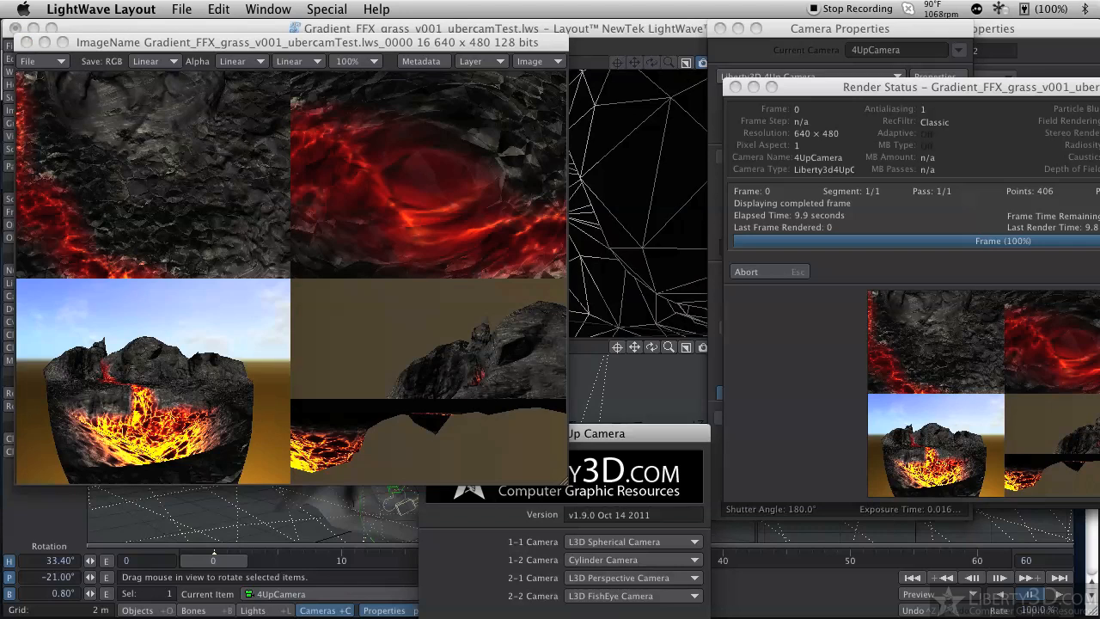
left_click_drag(120, 42, 685, 8)
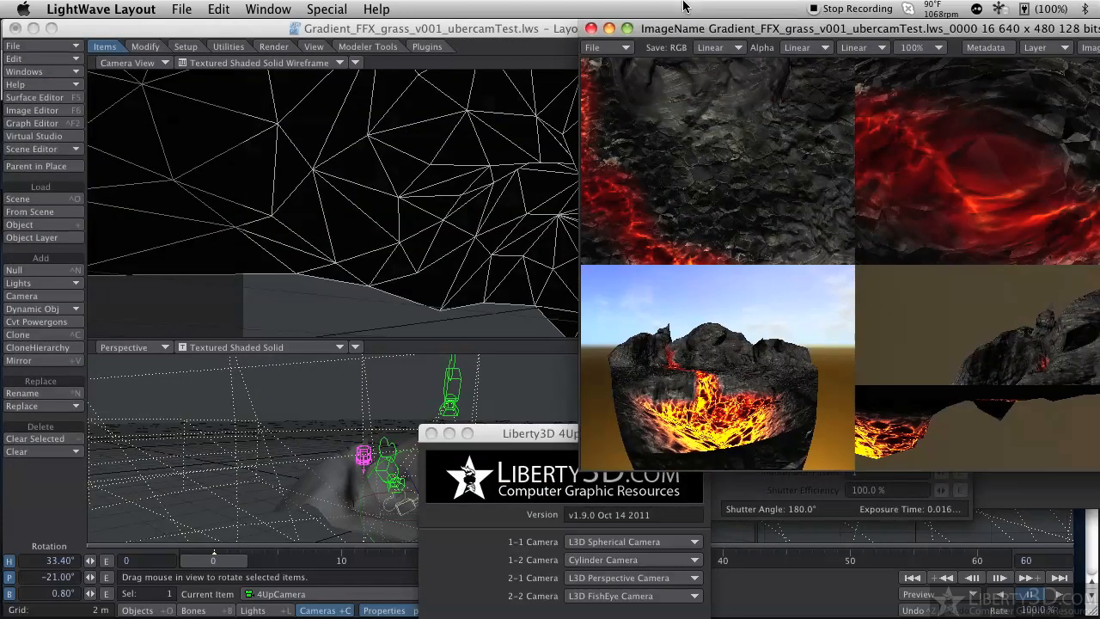
- Select L3D Perspective Camera, lower it toward the terrain, and rotate it to about -41.7° heading and 10.3° pitch
left_click(125, 64)
left_click(282, 592)
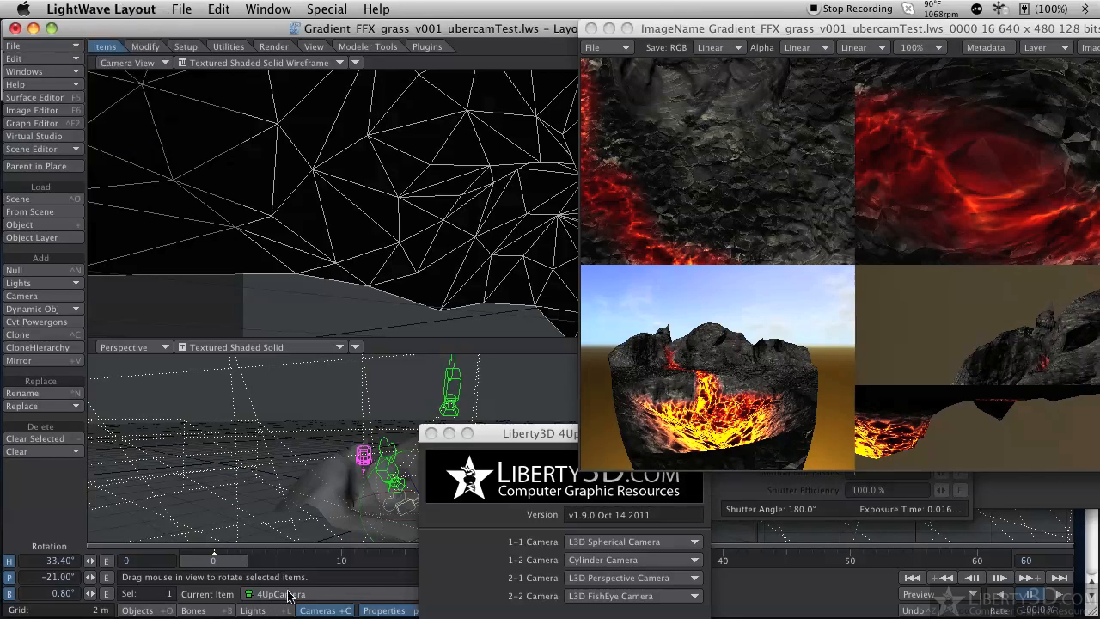
left_click(283, 593)
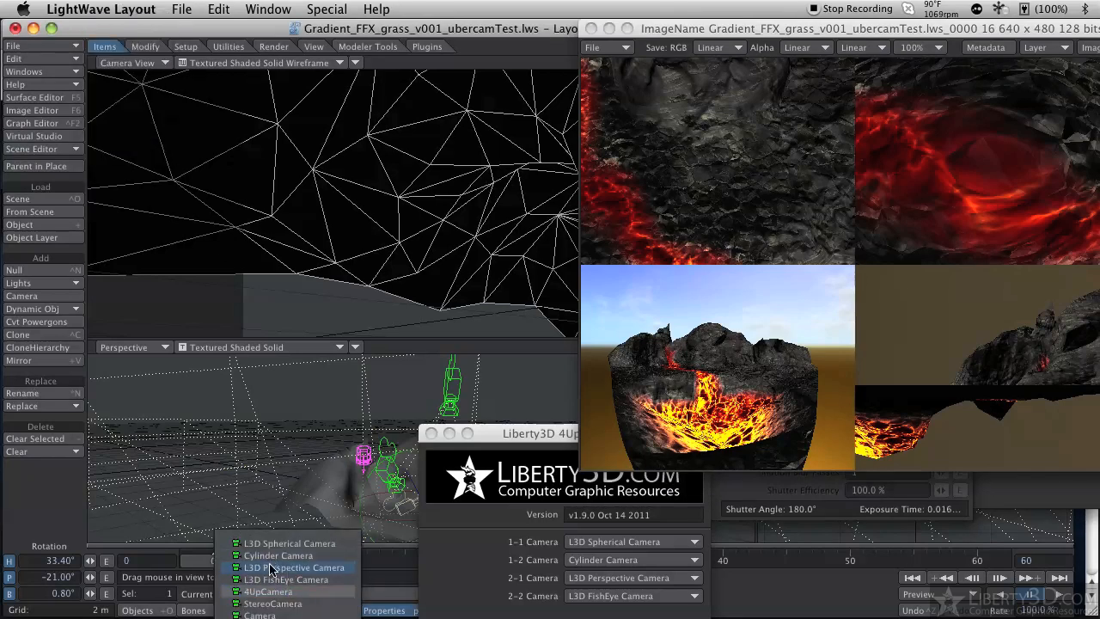
left_click(275, 567)
key("t")
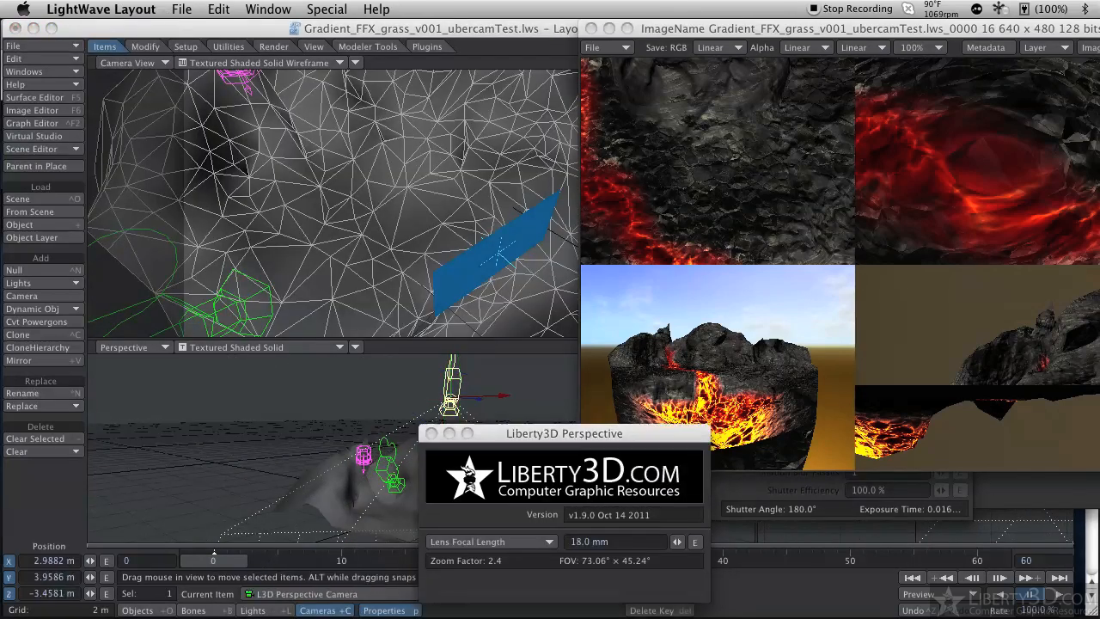
left_click_drag(348, 213, 368, 140)
key("y")
key("t")
right_click_drag(368, 142, 368, 194)
key("y")
left_click_drag(368, 193, 365, 146)
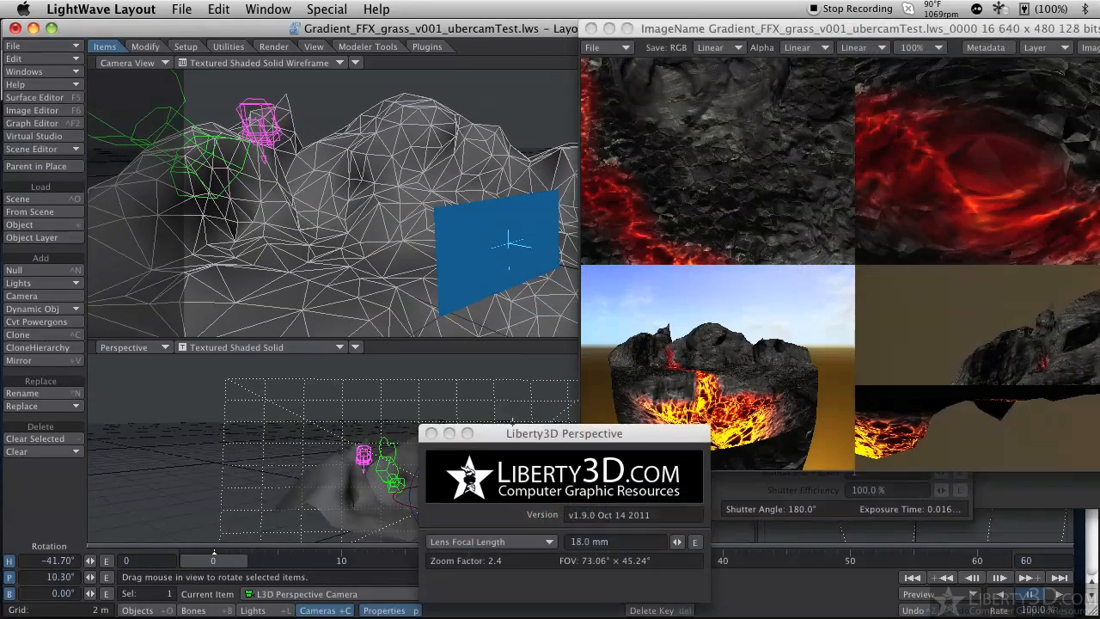
- Move the Liberty3D Perspective settings clear of the perspective viewport and make Camera the current item
left_click(501, 433)
left_click_drag(504, 433, 479, 188)
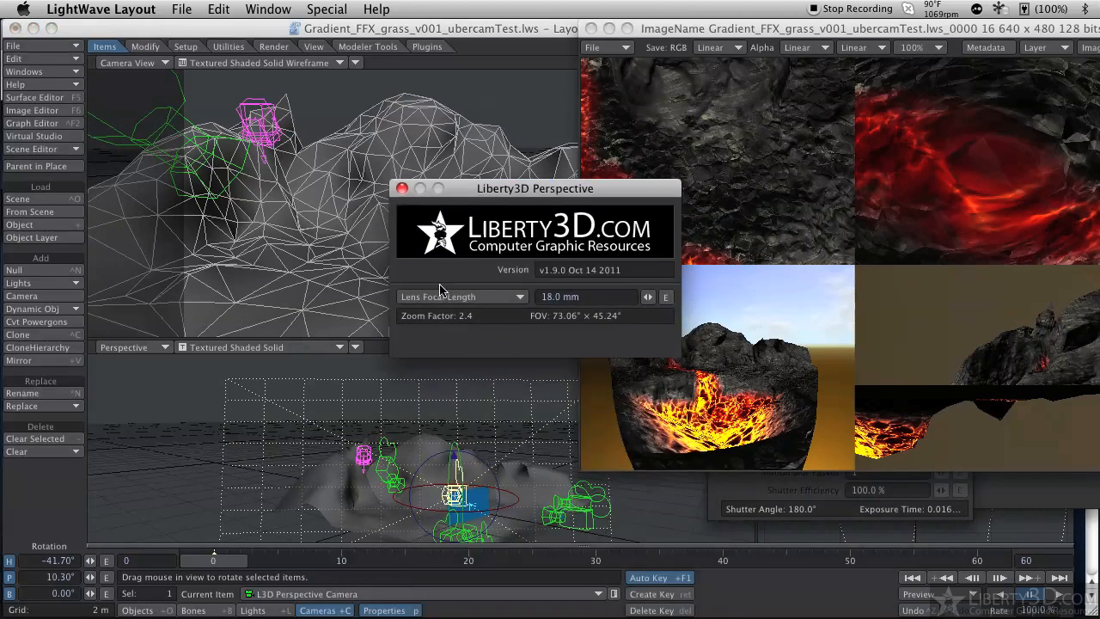
left_click(304, 594)
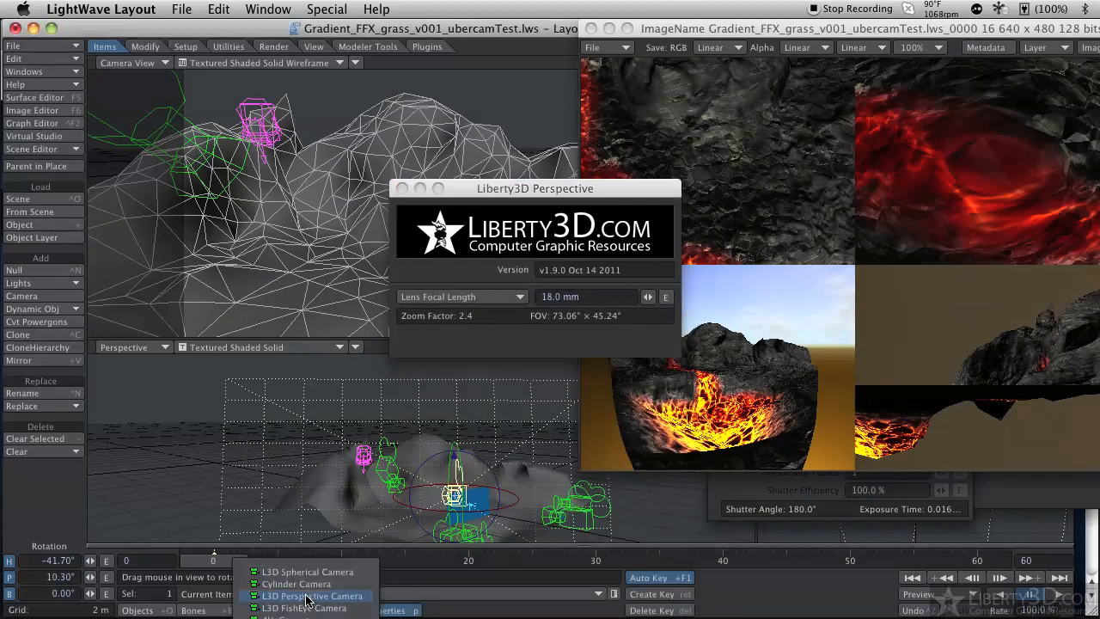
left_click(311, 618)
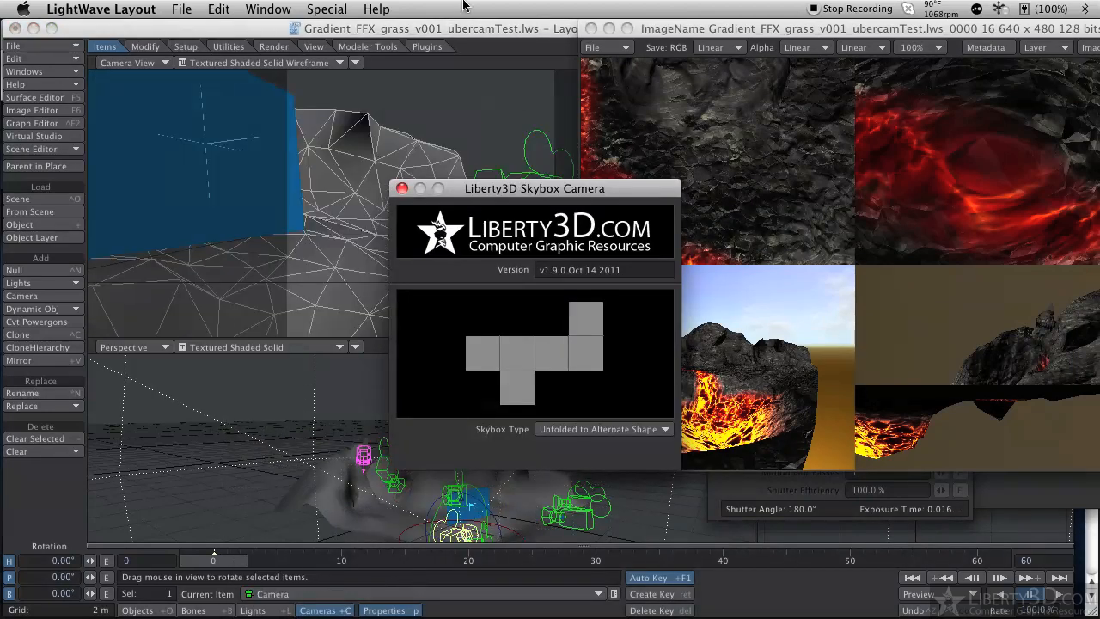
- Close the Liberty3D Skybox Camera settings and open the properties of Camera
left_click(402, 188)
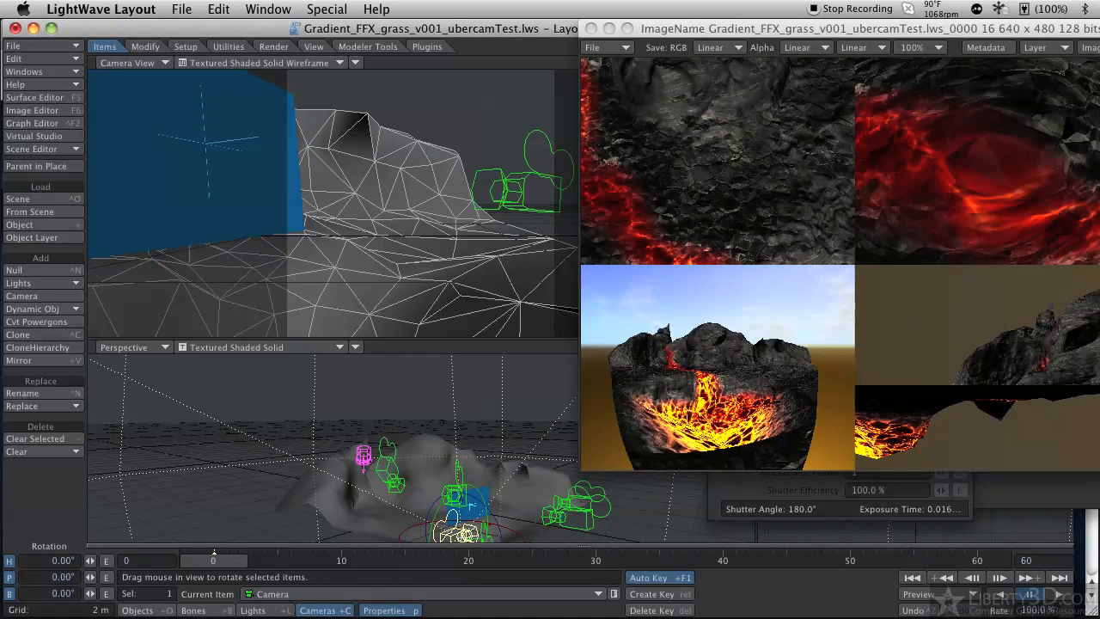
left_click(385, 610)
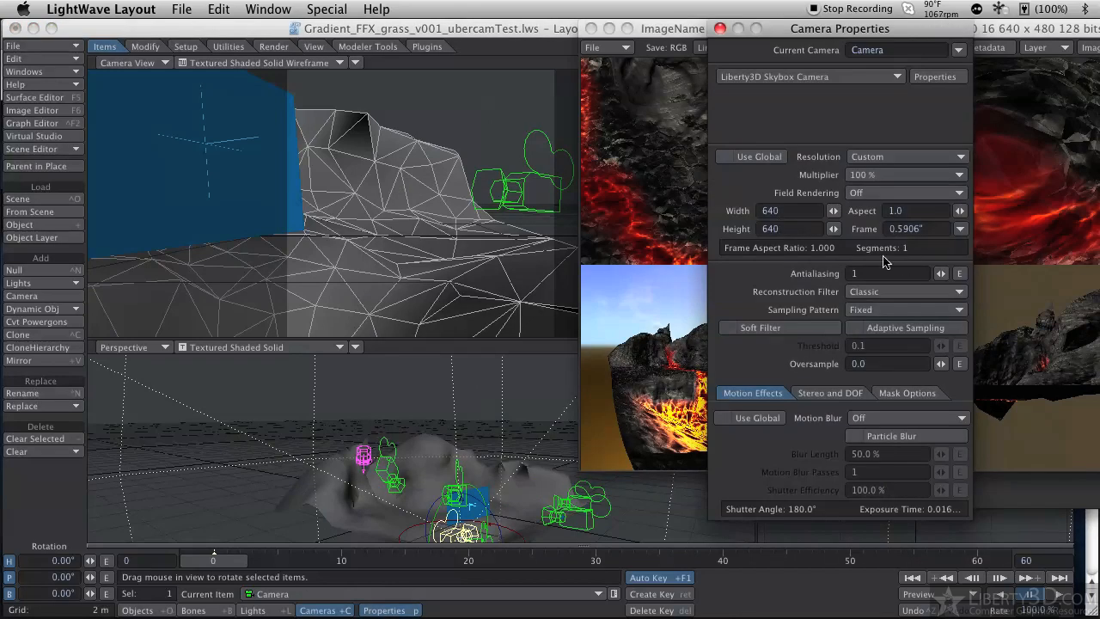
- Try to change Camera's type to Liberty3D 12Up Camera, and close the Skybox settings
left_click(823, 79)
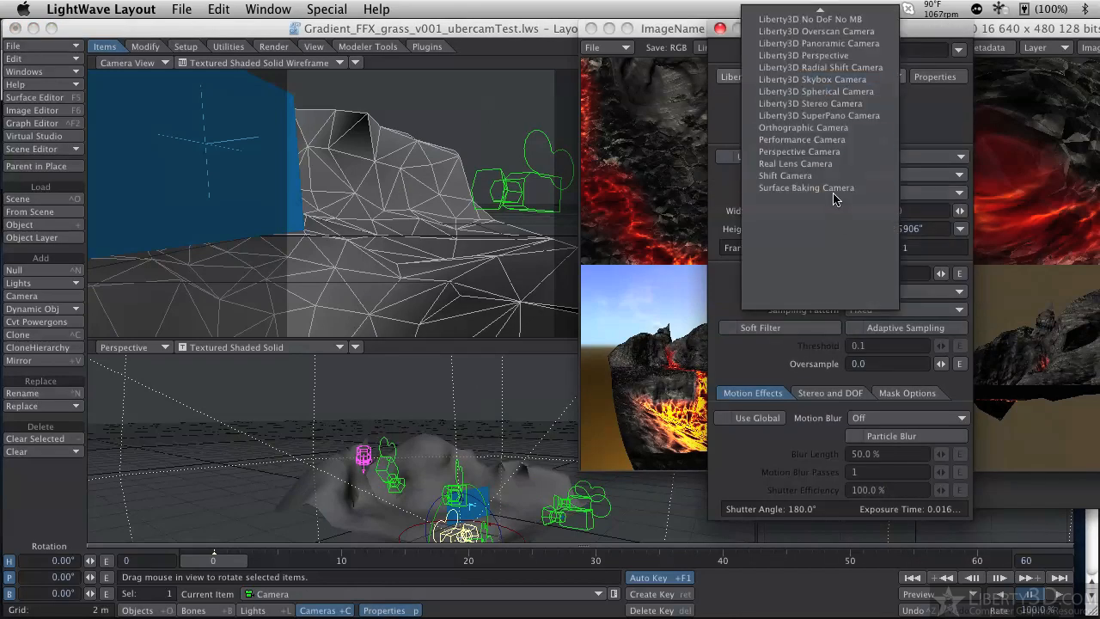
mouse_move(823, 9)
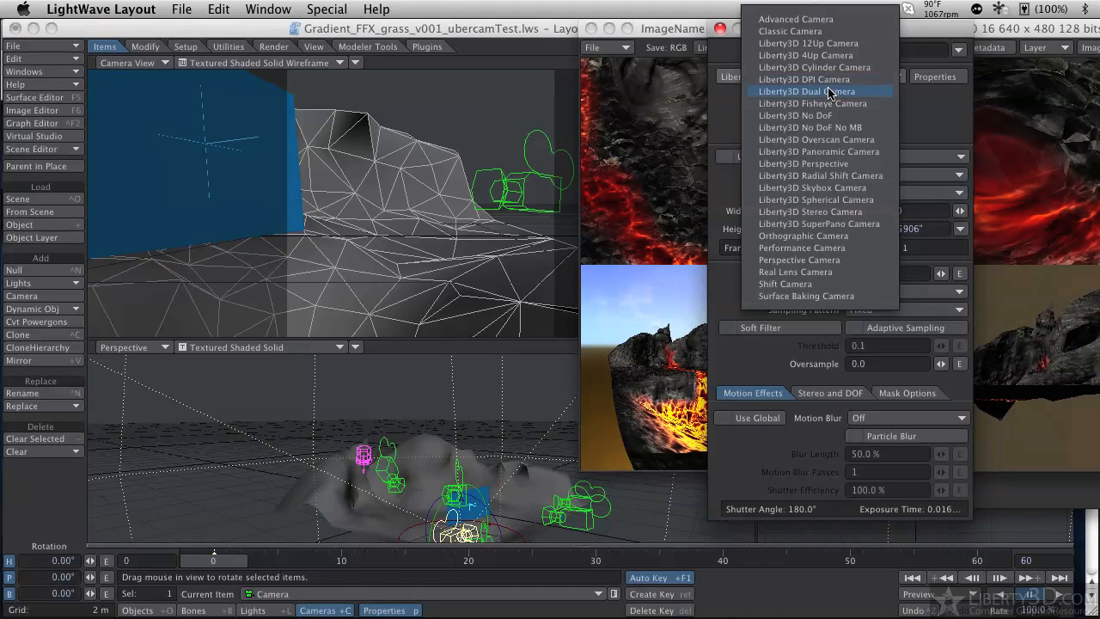
left_click(824, 42)
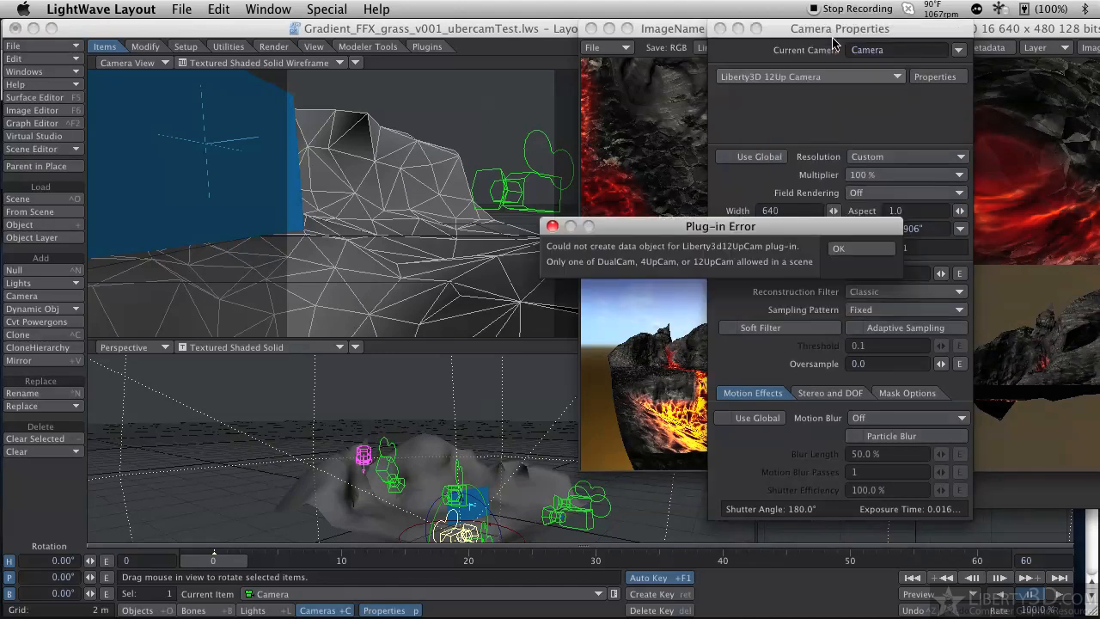
left_click(858, 256)
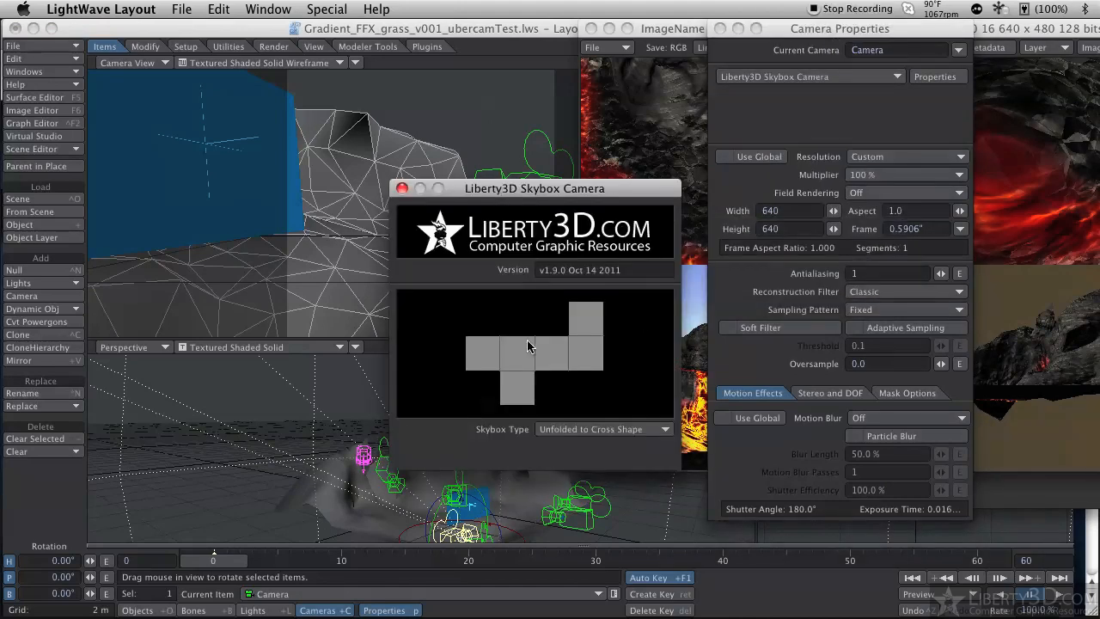
left_click(404, 198)
- Select 4UpCamera and change its type to Liberty3D 12Up Camera, closing the 12Up settings after viewing the camera slots
left_click(390, 597)
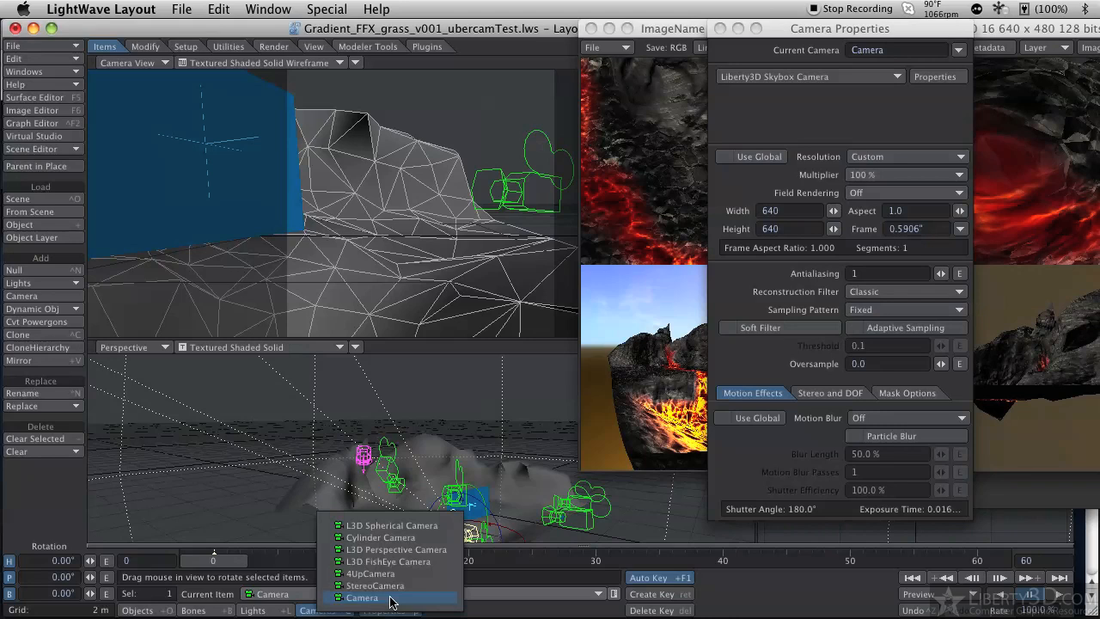
left_click(378, 573)
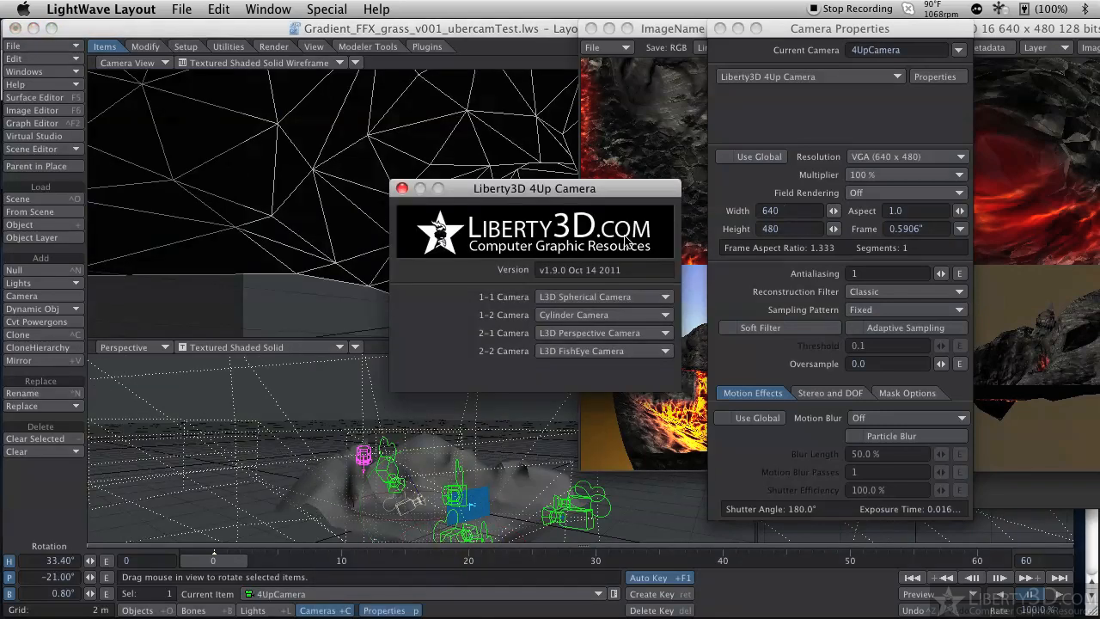
left_click(897, 79)
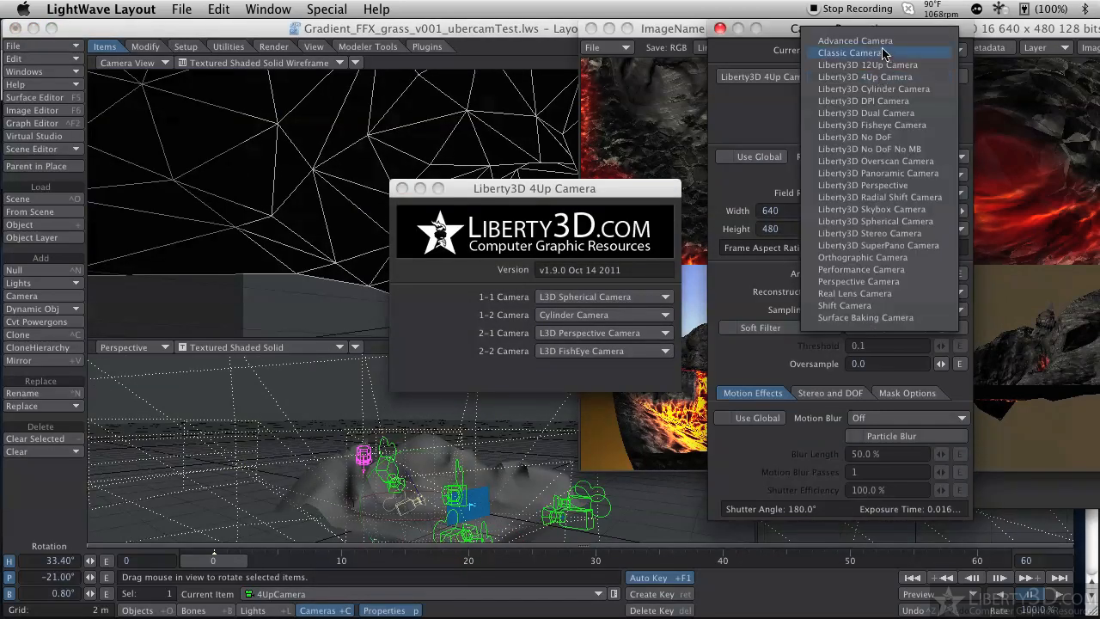
left_click(884, 66)
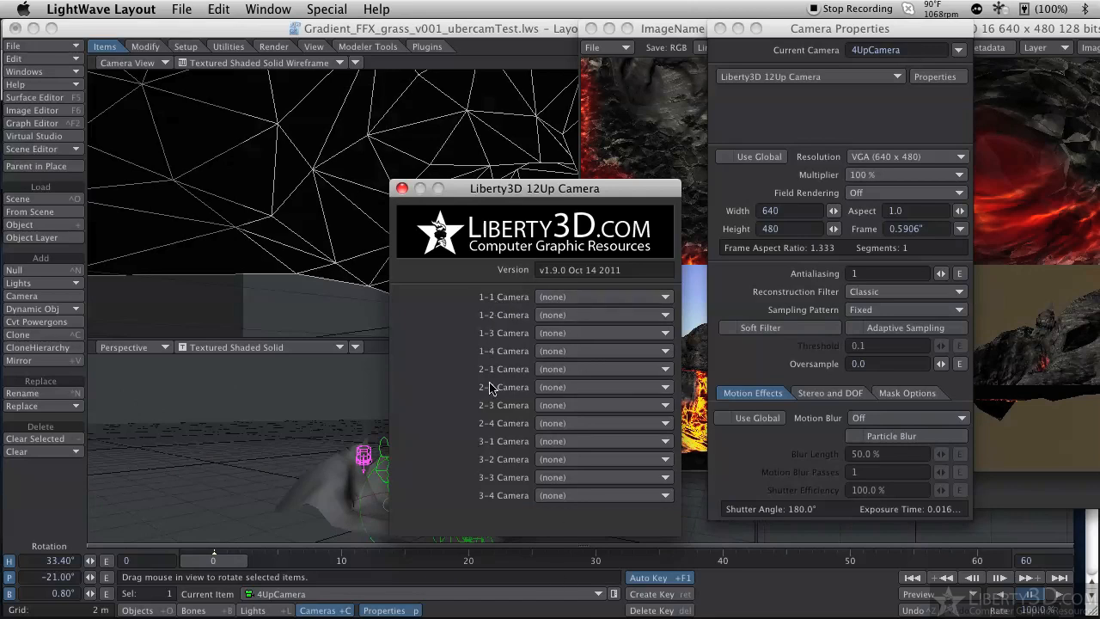
left_click(402, 189)
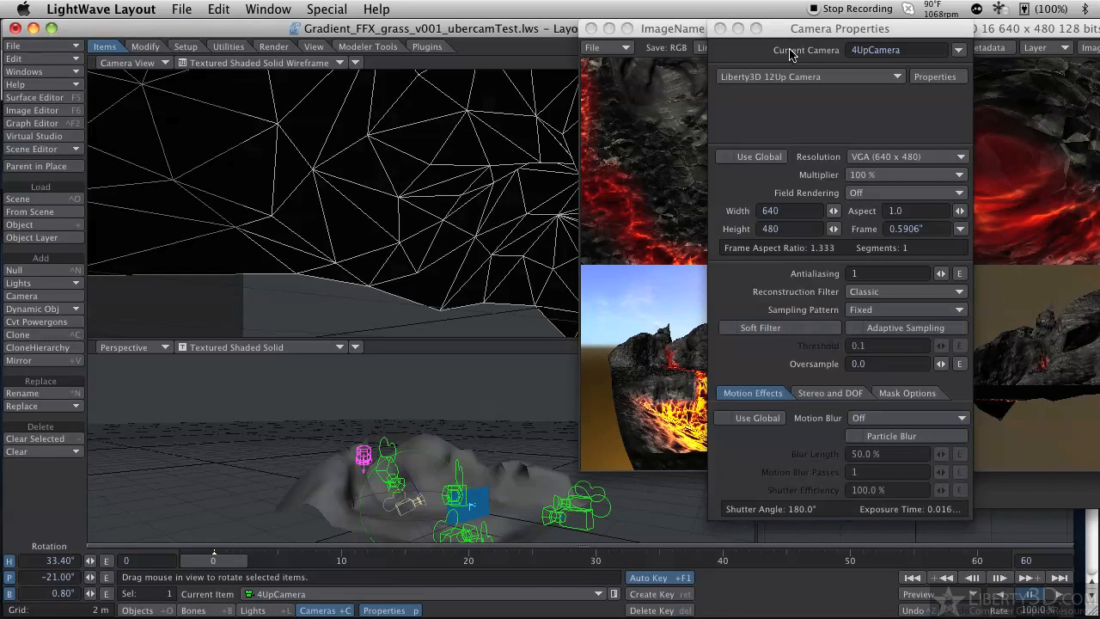
- Change 4UpCamera's type to Liberty3D DPI Camera and assign L3D Perspective Camera as its selected camera, moving the settings clear of the viewports
left_click(787, 77)
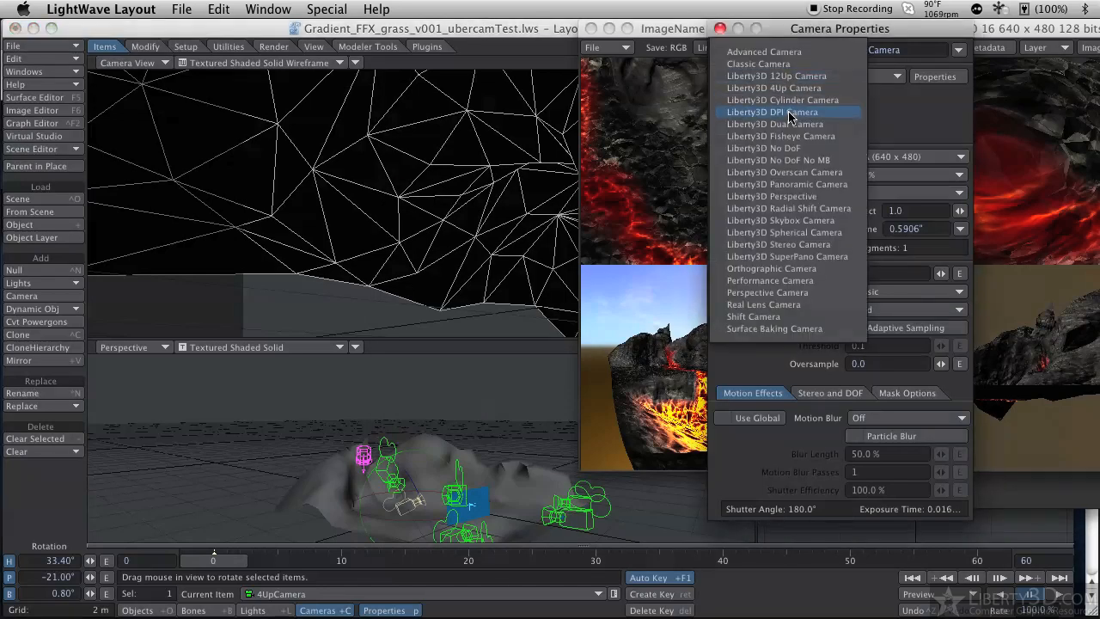
left_click(789, 113)
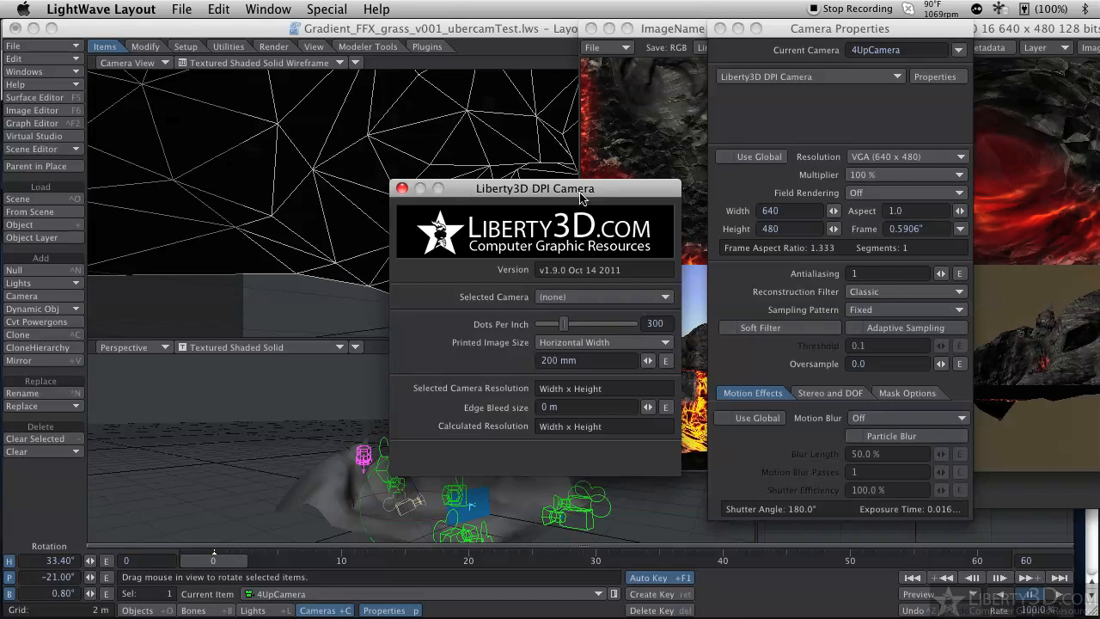
left_click(604, 296)
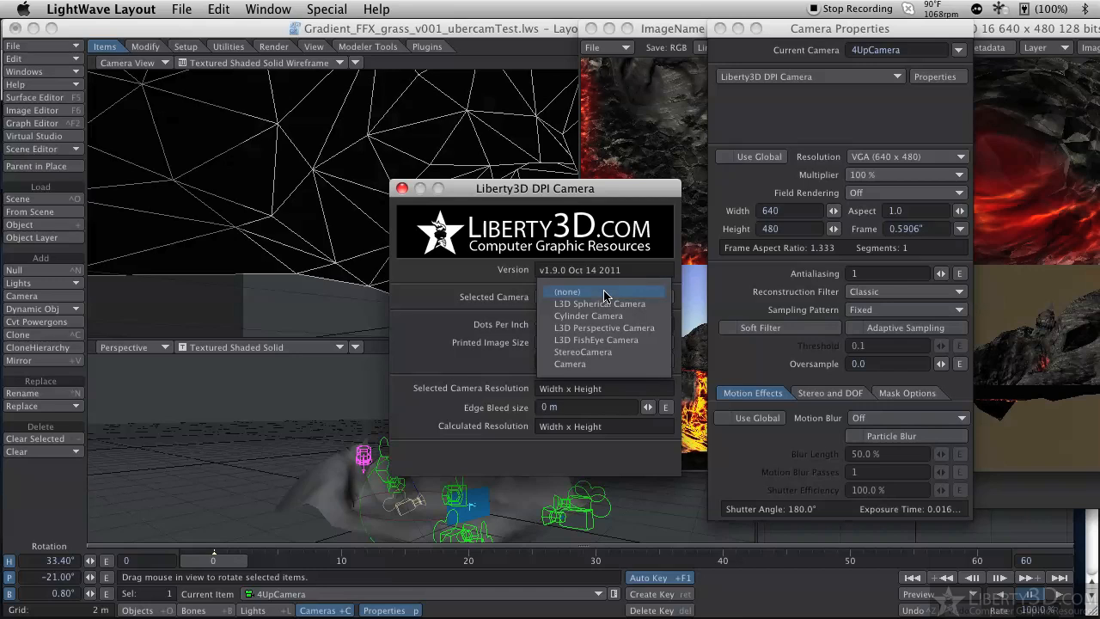
left_click(631, 328)
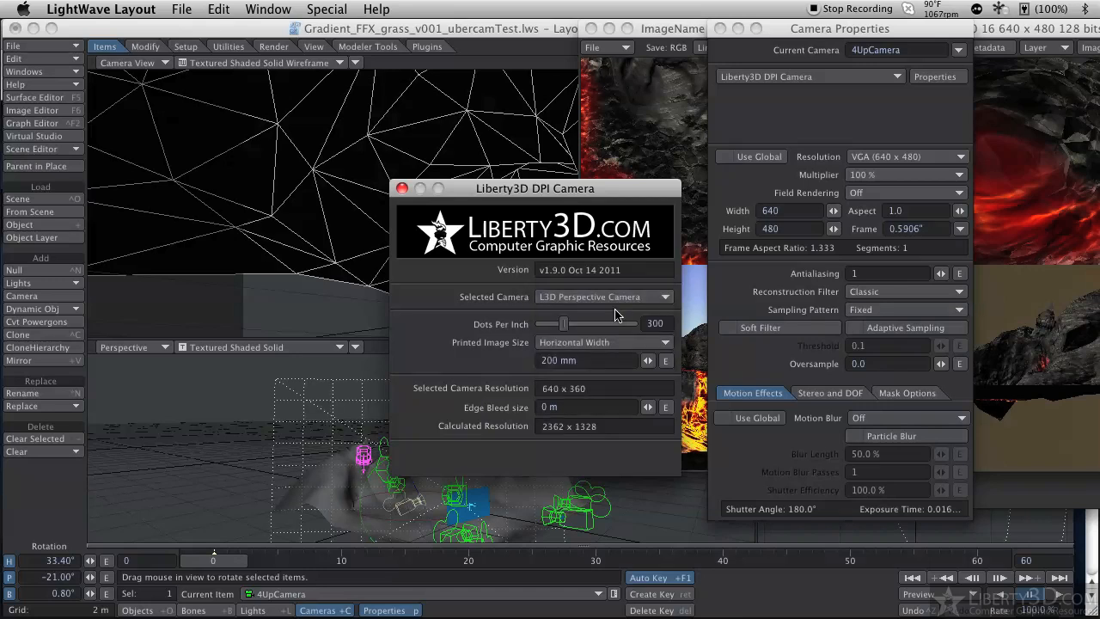
left_click_drag(547, 191, 871, 159)
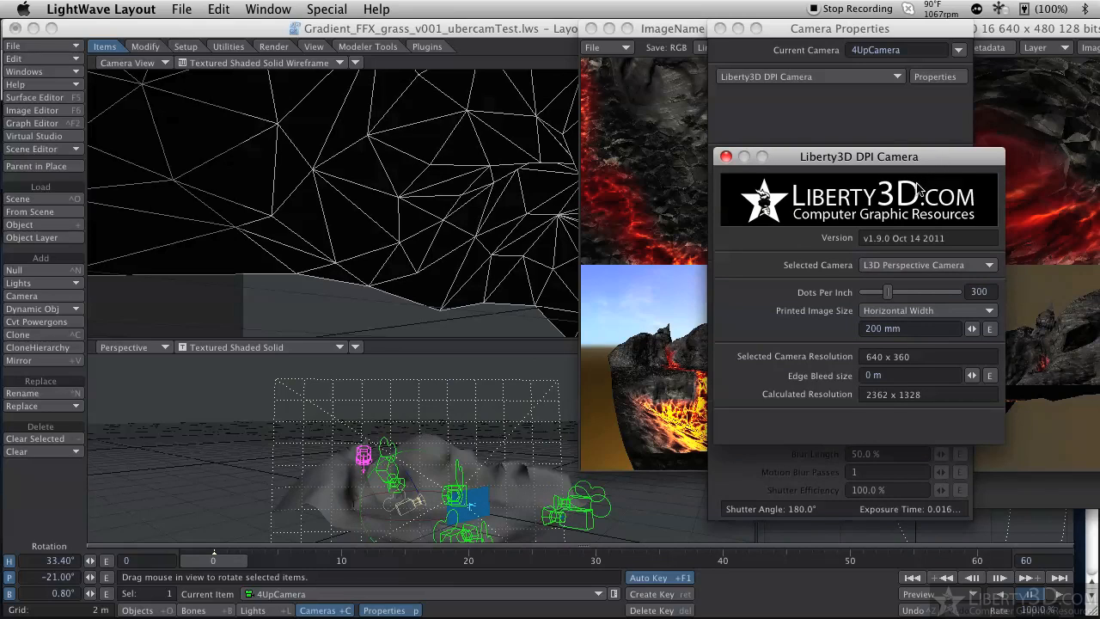
- Render the current frame with the DPI camera and arrange the rendered image and DPI settings clear of the camera properties
key("F9")
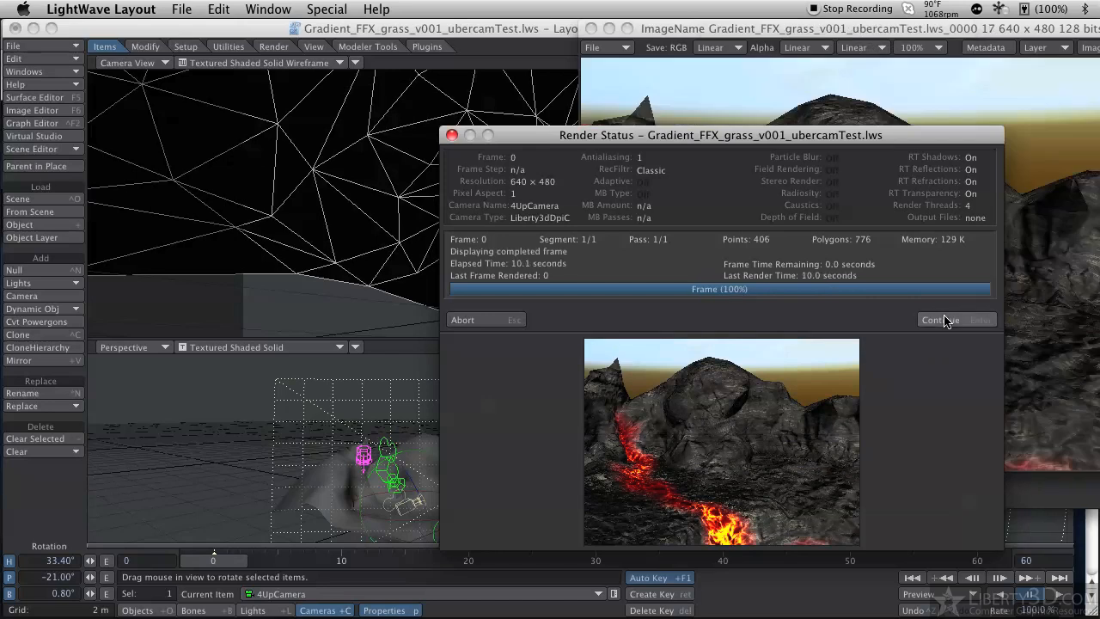
left_click(937, 319)
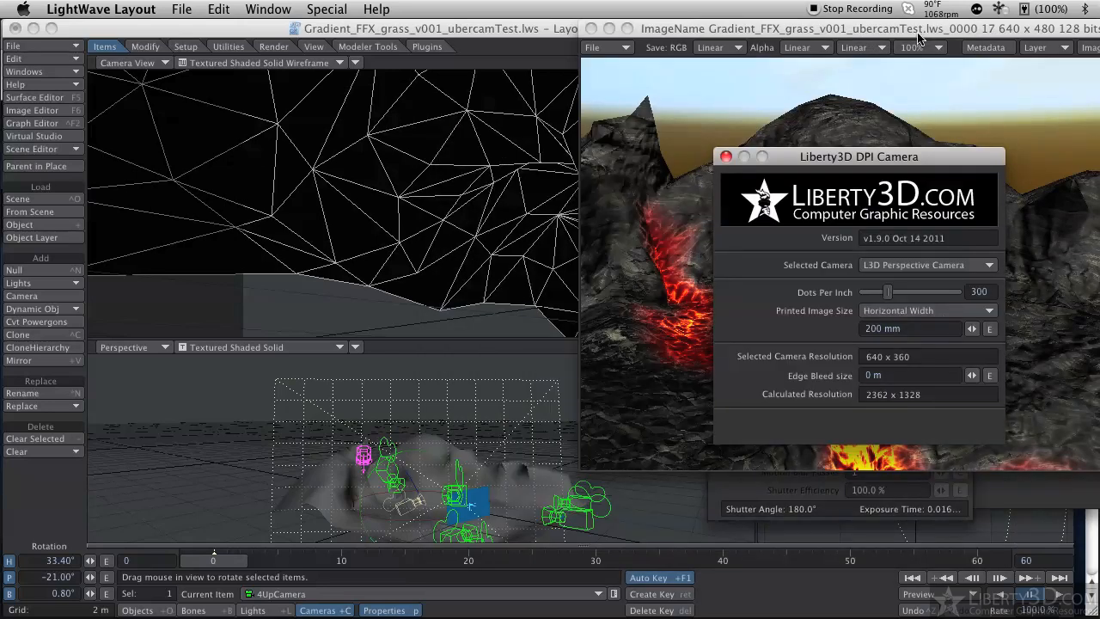
left_click_drag(918, 37, 456, 53)
left_click_drag(852, 161, 525, 144)
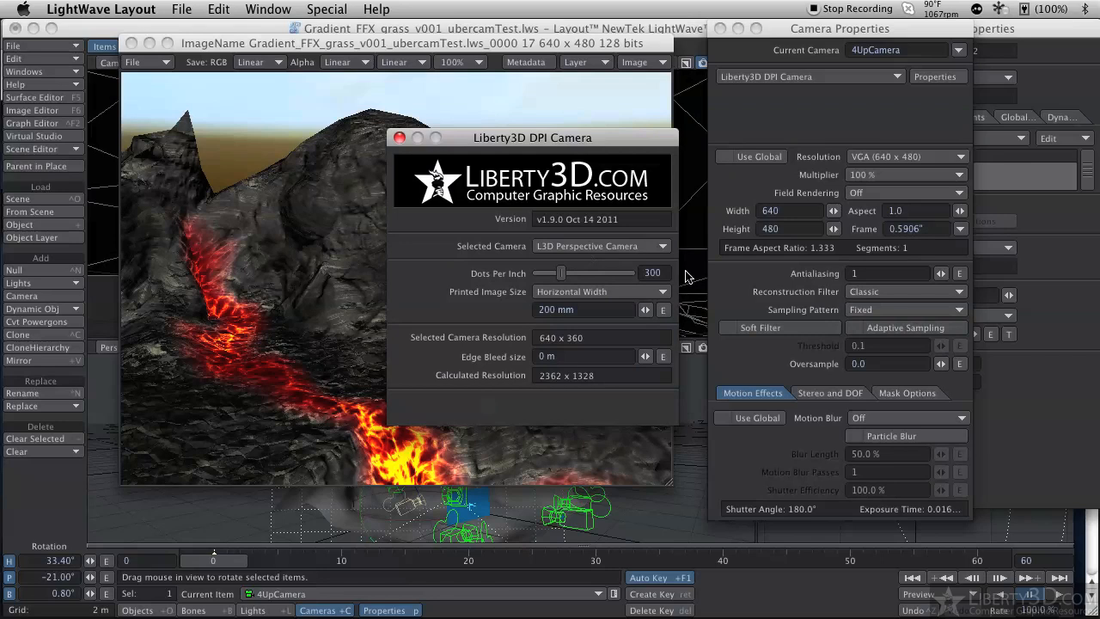
- Set the DPI camera's horizontal printed width to 11 inches (279.4 mm) and its edge bleed size to 0.25 inch (6.35 mm)
double_click(614, 309)
type("11\"")
key("Return")
double_click(577, 358)
triple_click(576, 358)
type(".25")
key("Return")
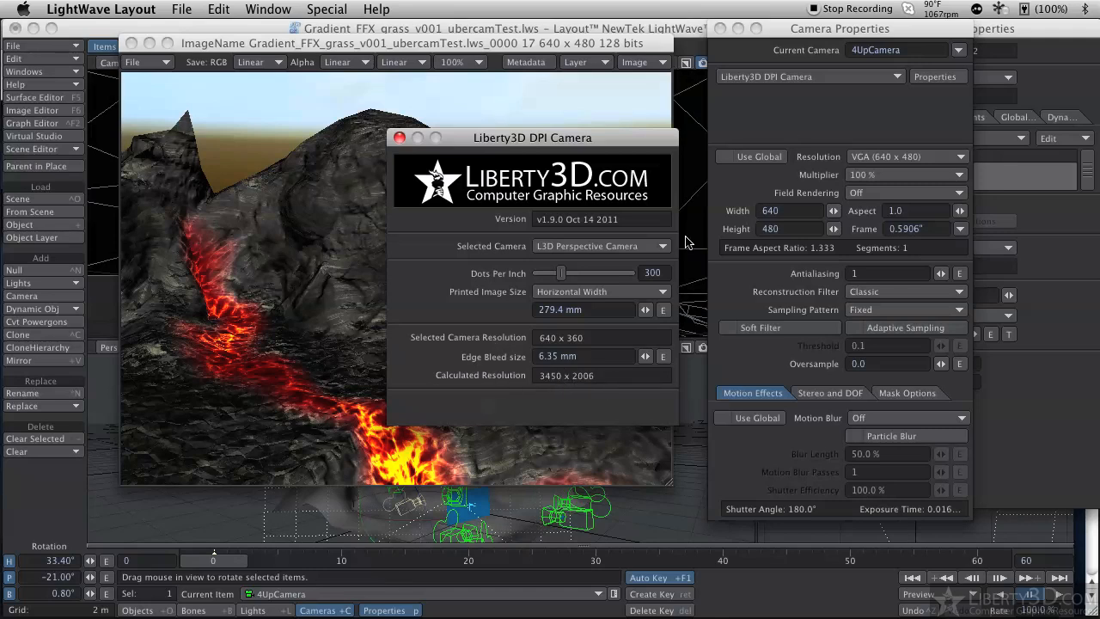
- Set 4UpCamera's resolution to 3450 x 2006 and briefly test-render the current frame, aborting before completion
left_click(797, 211)
left_click(796, 211)
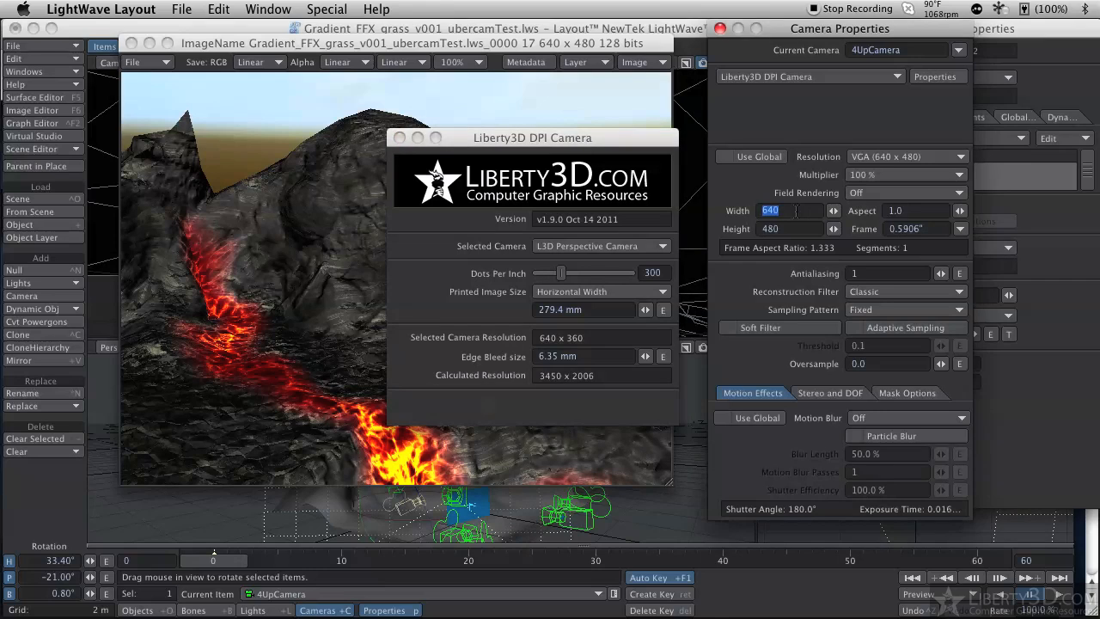
type("345")
key("Tab")
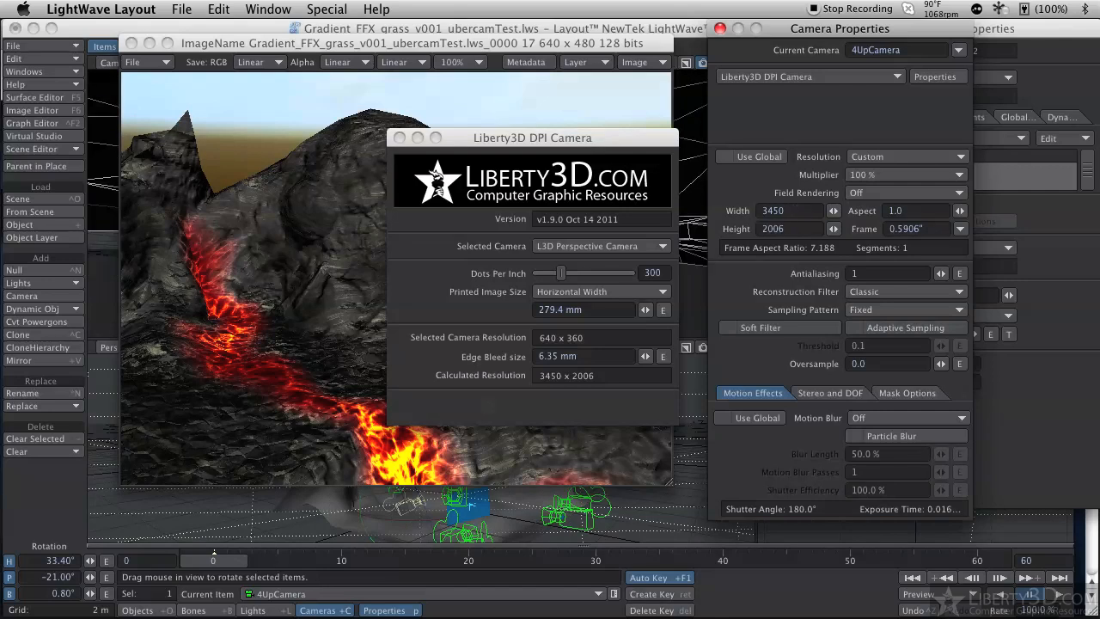
key("Return")
key("F9")
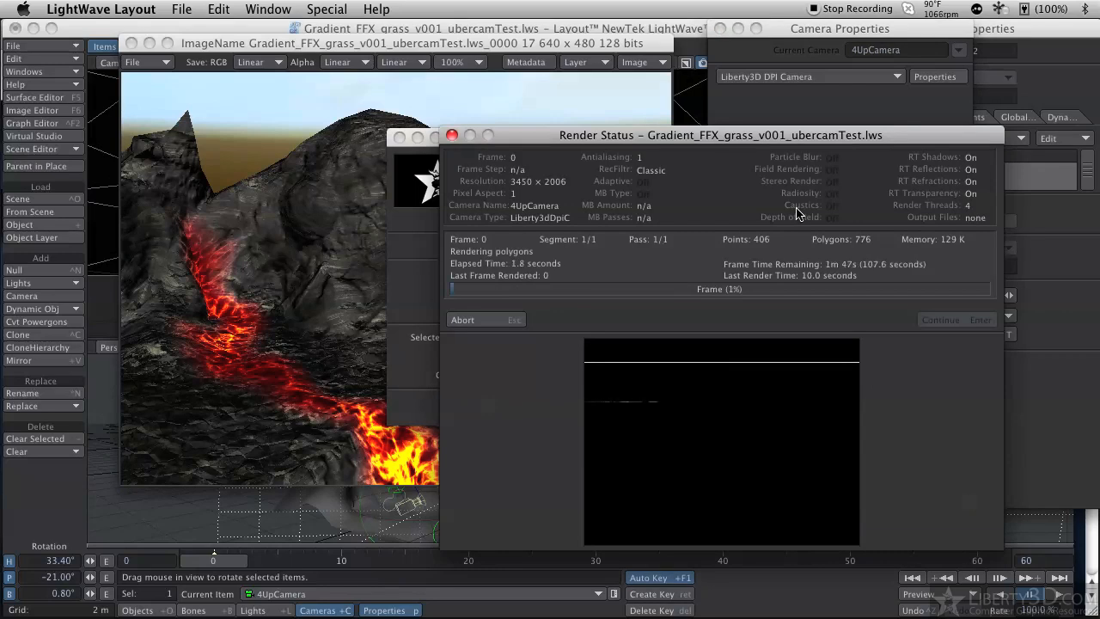
left_click(464, 320)
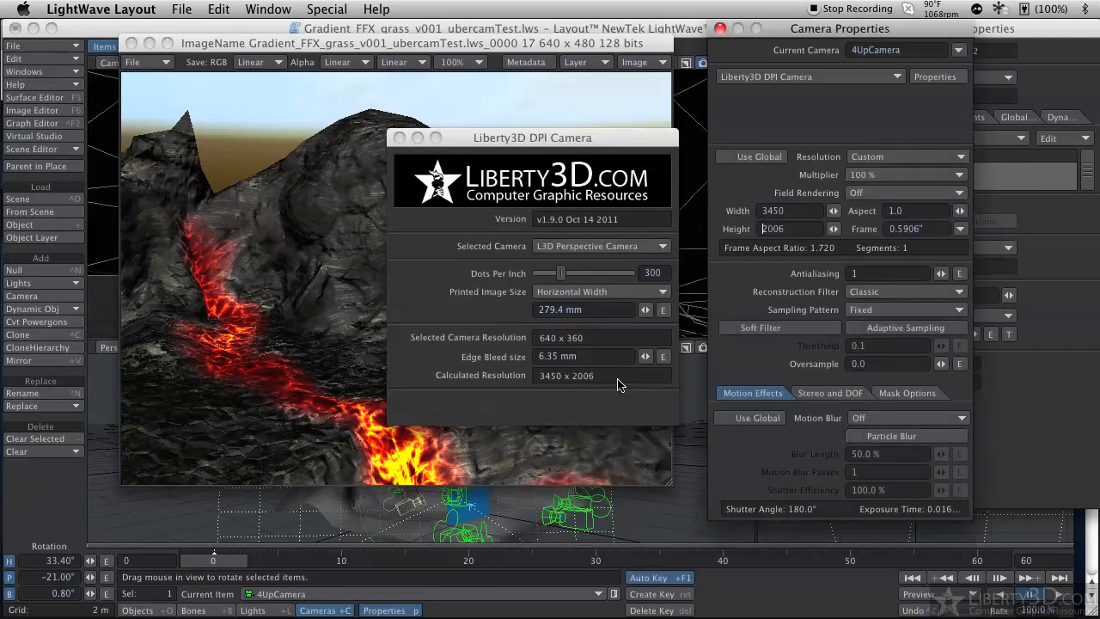
- Change 4UpCamera's type to Liberty3D Overscan Camera and move its settings over the rendered image
left_click(791, 79)
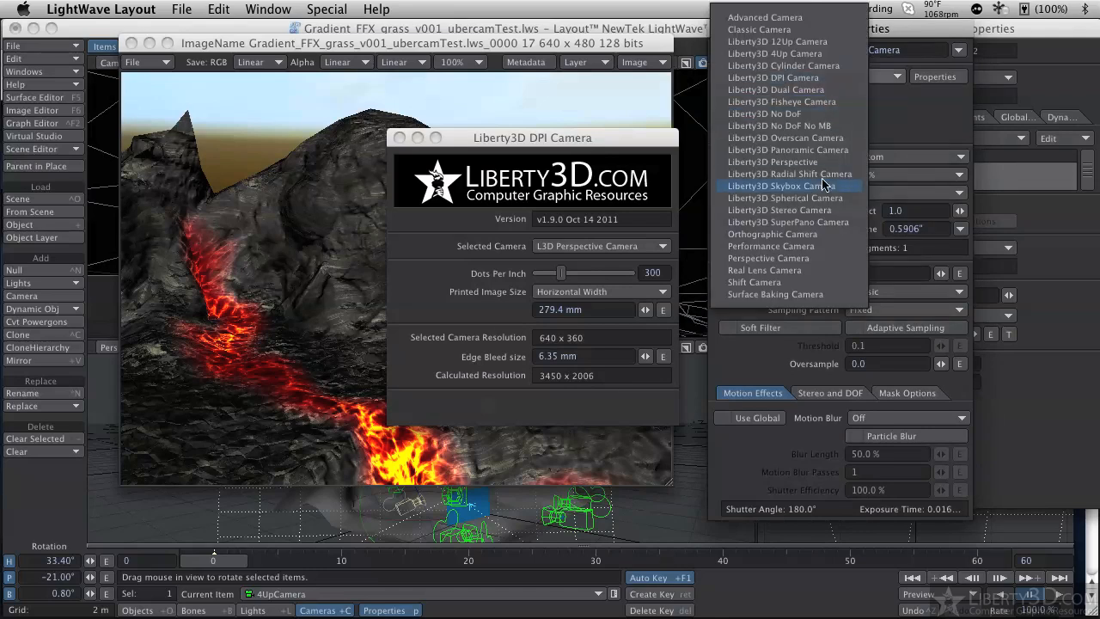
left_click(824, 137)
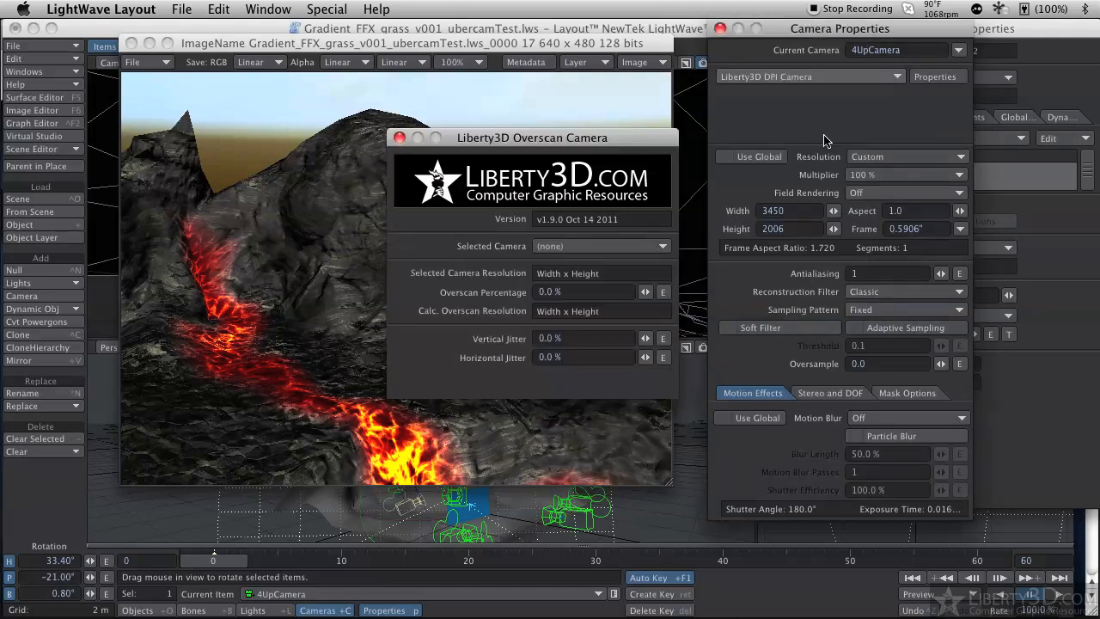
left_click_drag(561, 149, 471, 189)
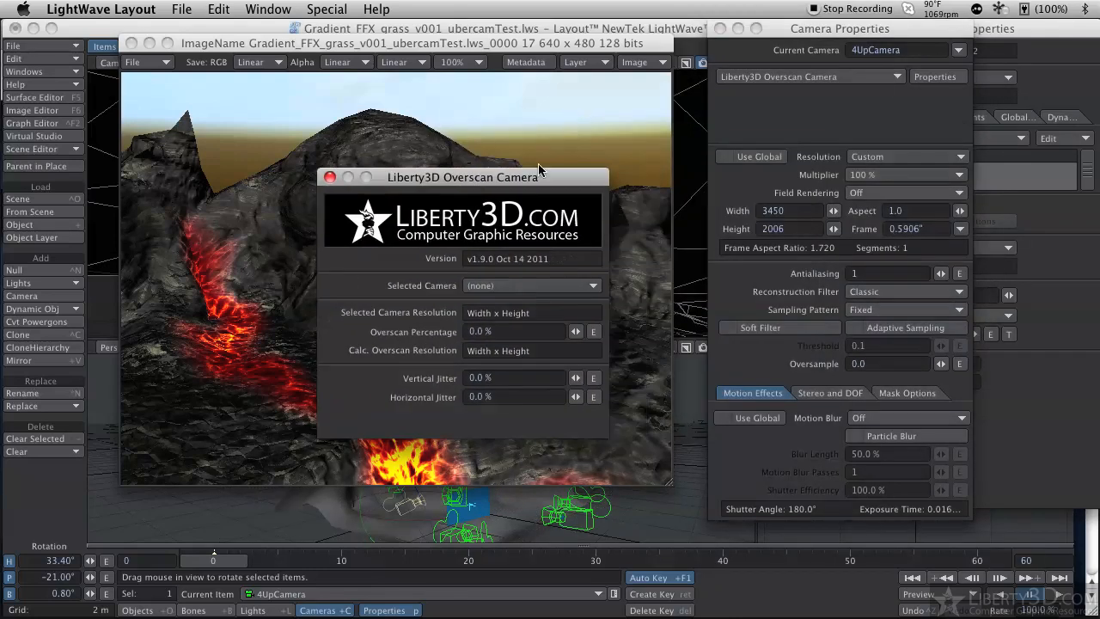
- Set 4UpCamera's resolution back to 640 x 480
left_click(817, 210)
type("640")
key("Tab")
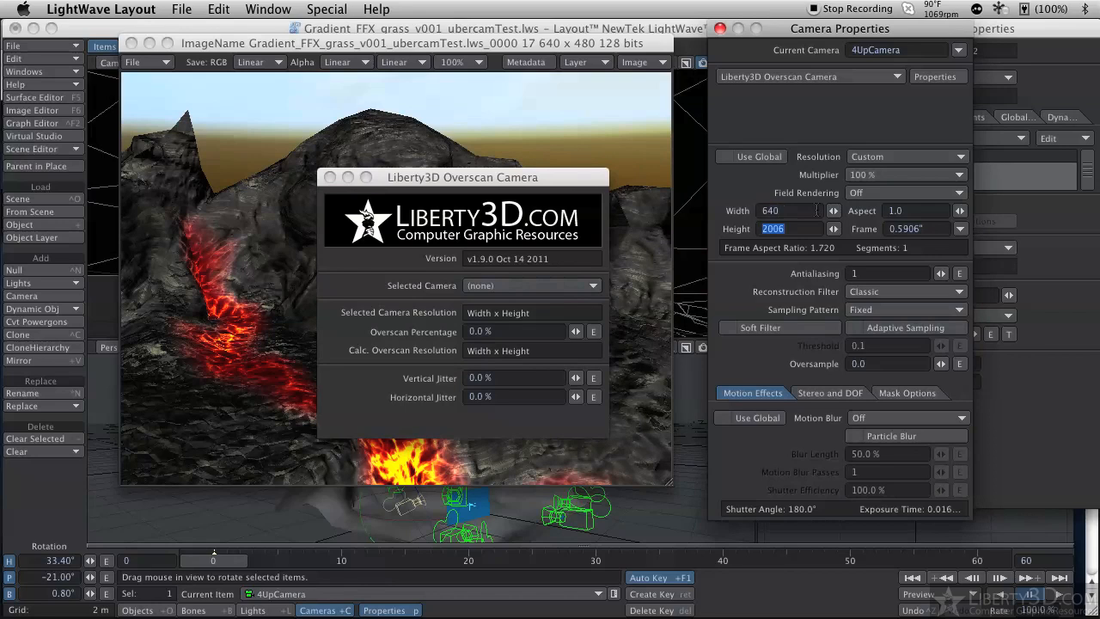
type("480")
key("Tab")
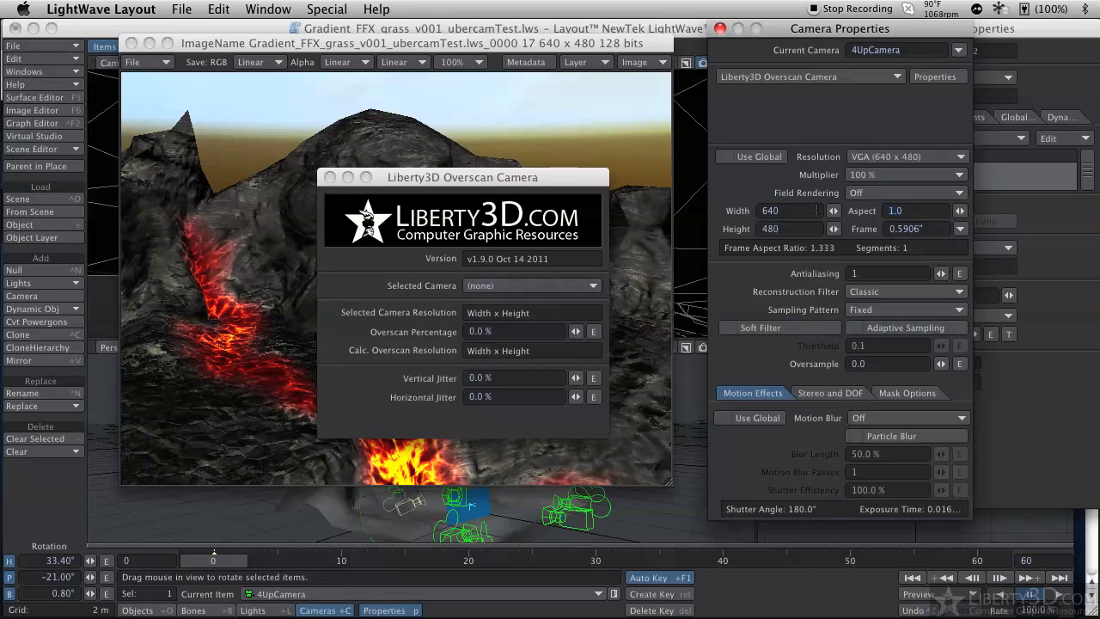
- Render the current frame with no camera assigned in the Overscan settings, and close the rendered image
key("F9")
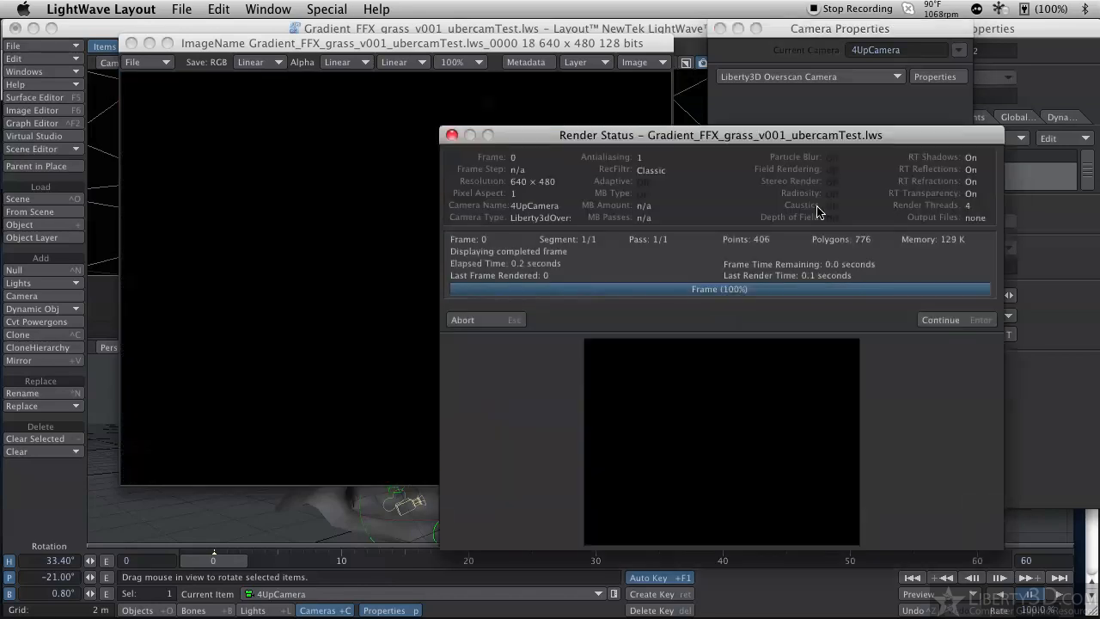
left_click(939, 320)
left_click(132, 43)
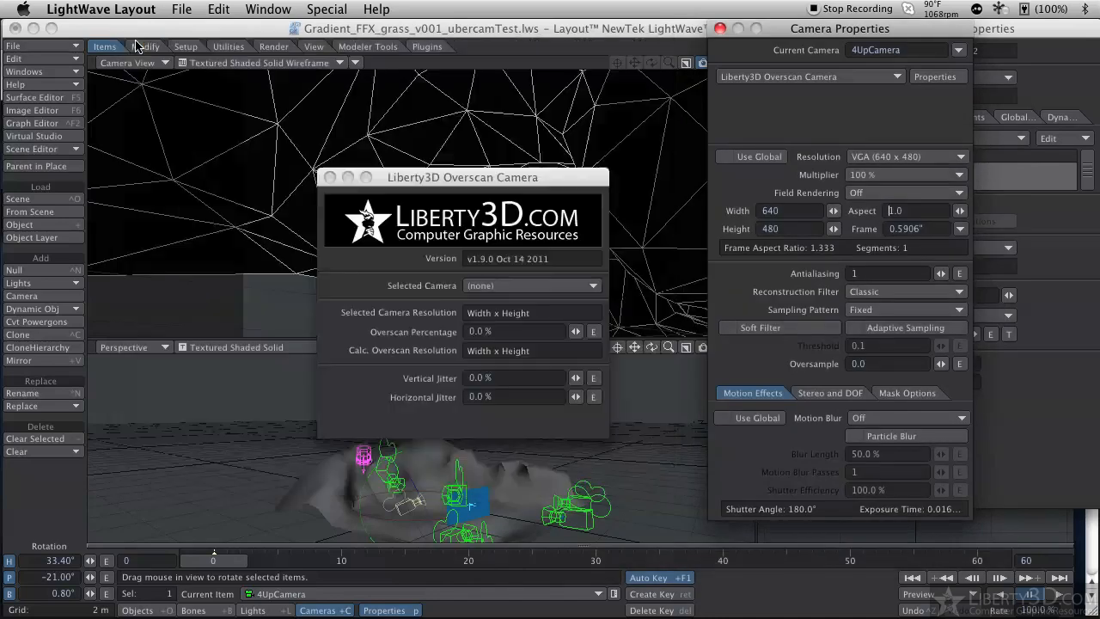
- Assign L3D Perspective Camera as the Overscan camera's selected camera and render the current frame
left_click(454, 286)
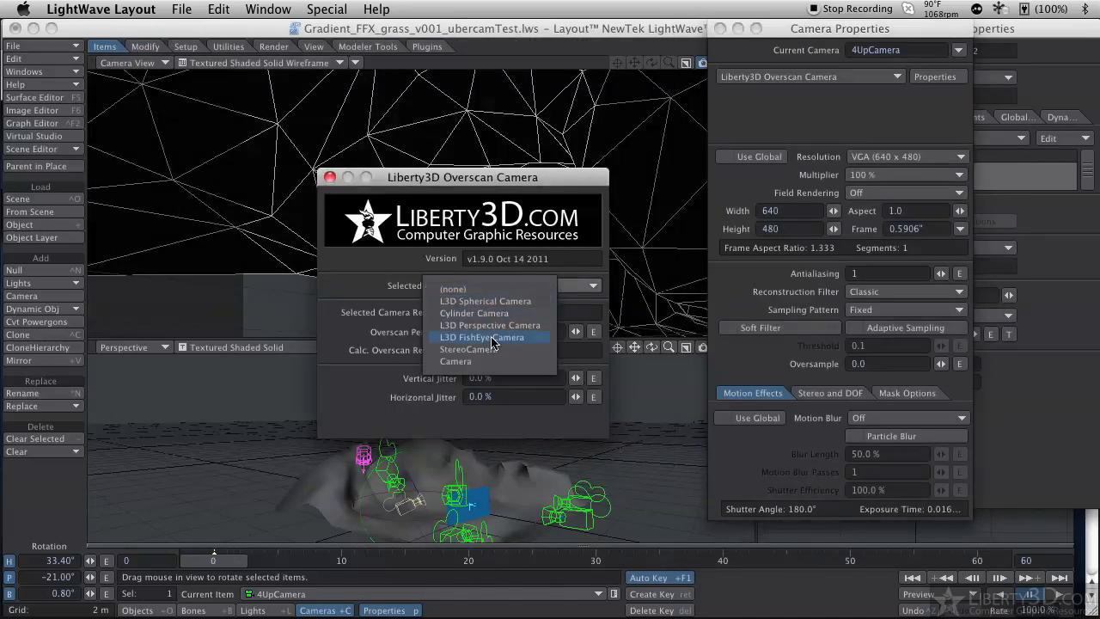
left_click(490, 325)
key("F9")
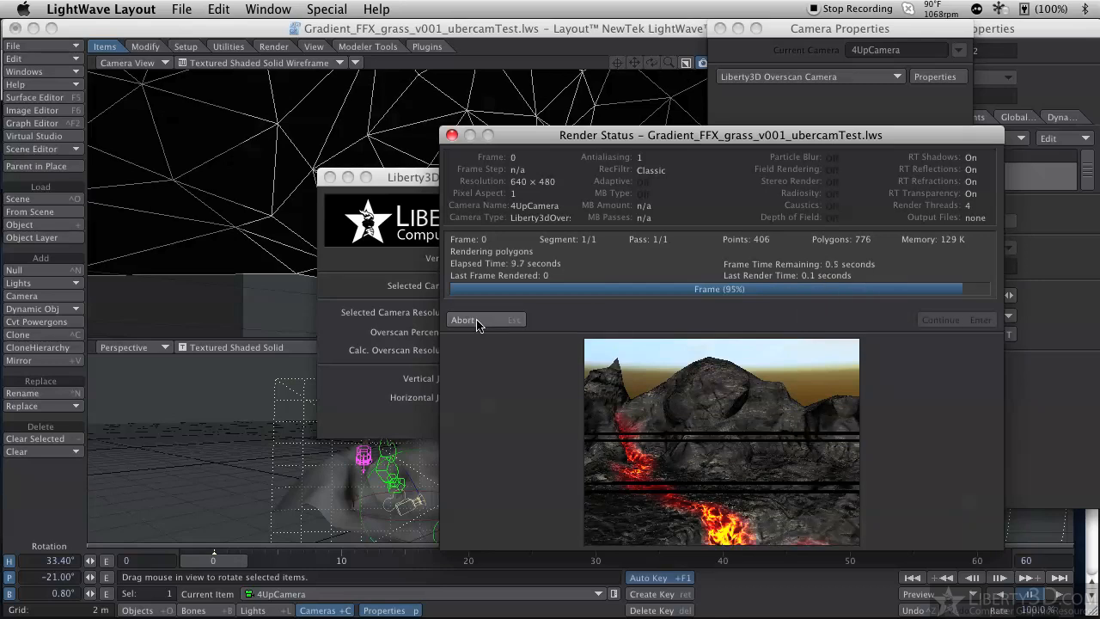
left_click(968, 323)
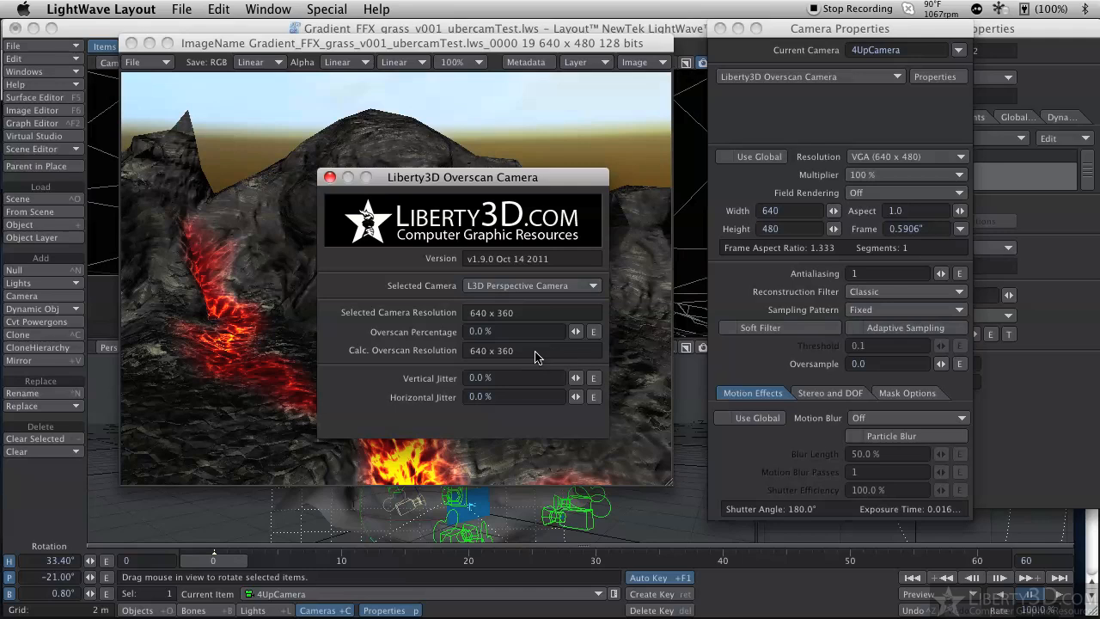
- Set the overscan percentage to 20% and move the Overscan settings and rendered image clear of the viewports
left_click(515, 333)
type("3")
key("BackSpace")
key("BackSpace")
key("Tab")
left_click_drag(464, 176, 895, 194)
left_click_drag(232, 48, 843, 482)
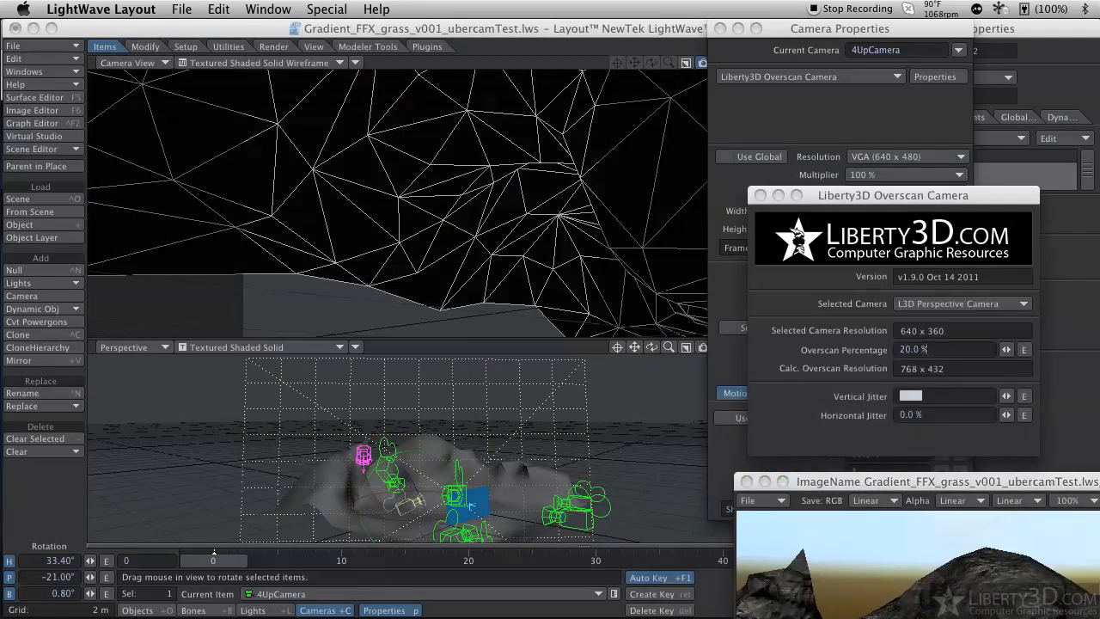
- Set the overscan percentage to 0% for comparison and return it to 20%
left_click(914, 350)
type("0")
key("Tab")
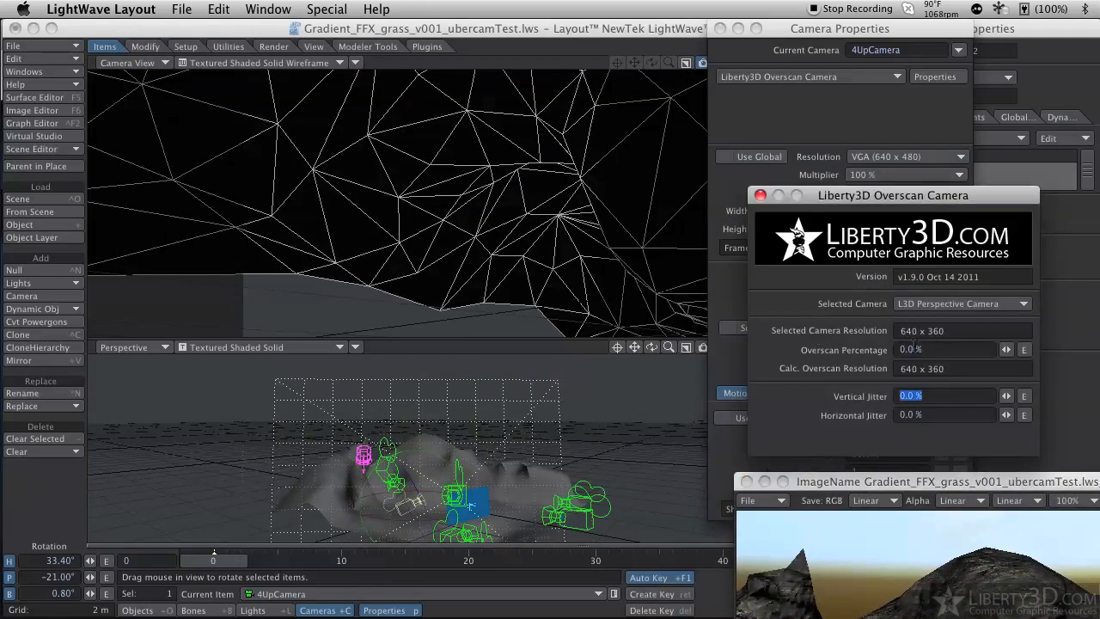
left_click_drag(916, 349, 755, 314)
type("20")
key("Tab")
- Move the rendered image and Overscan settings off the camera properties and set 4UpCamera's resolution to 768 x 432
left_click_drag(876, 481, 263, 52)
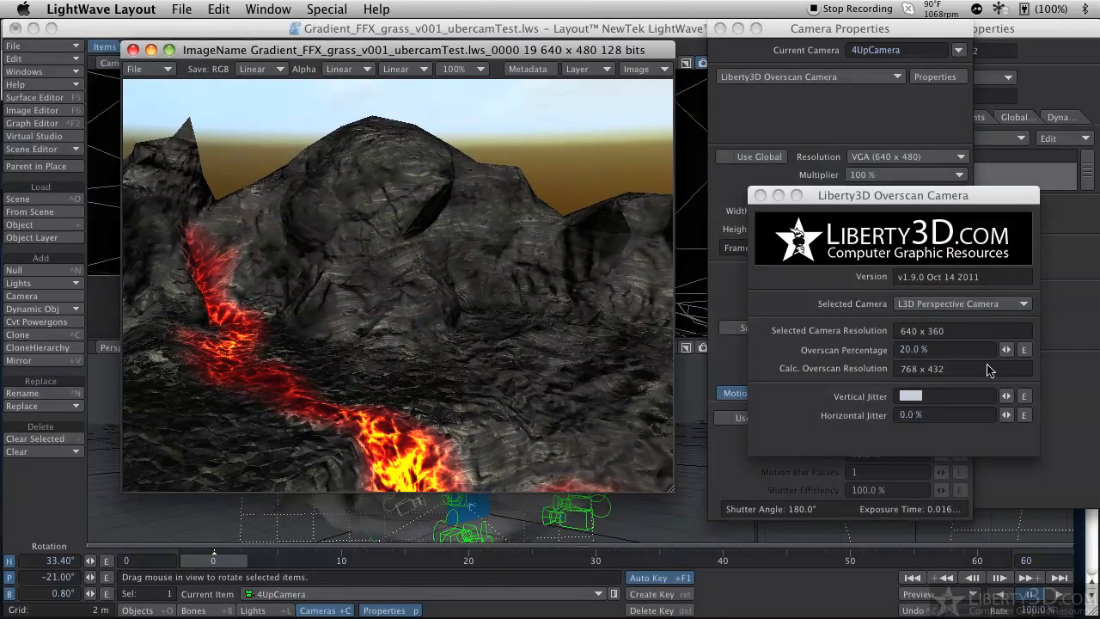
left_click(926, 369)
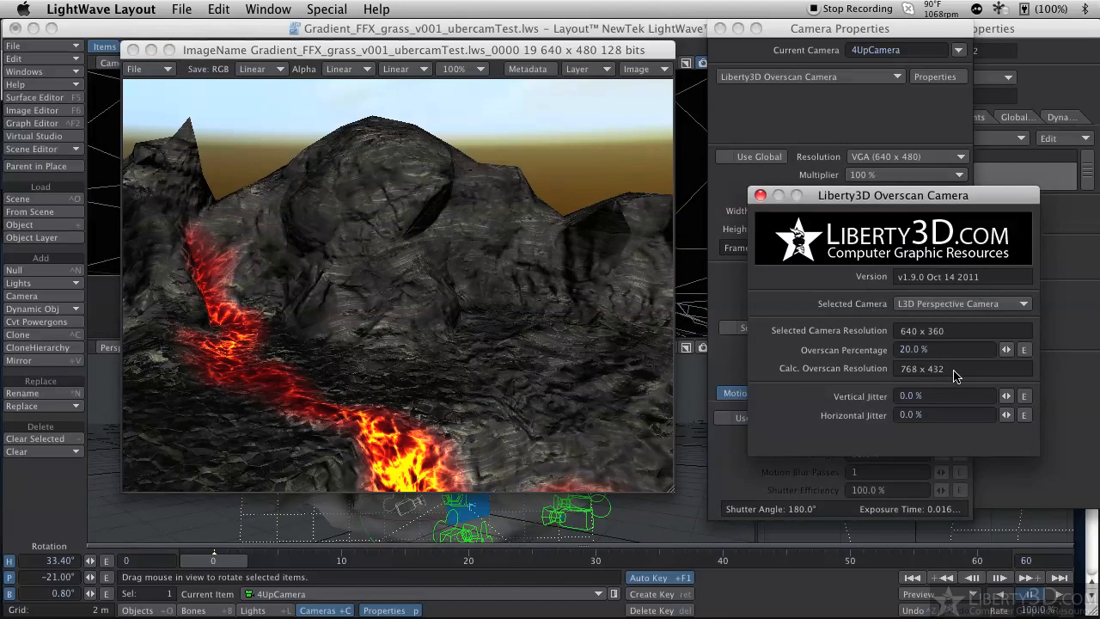
left_click_drag(926, 195, 563, 161)
left_click(771, 213)
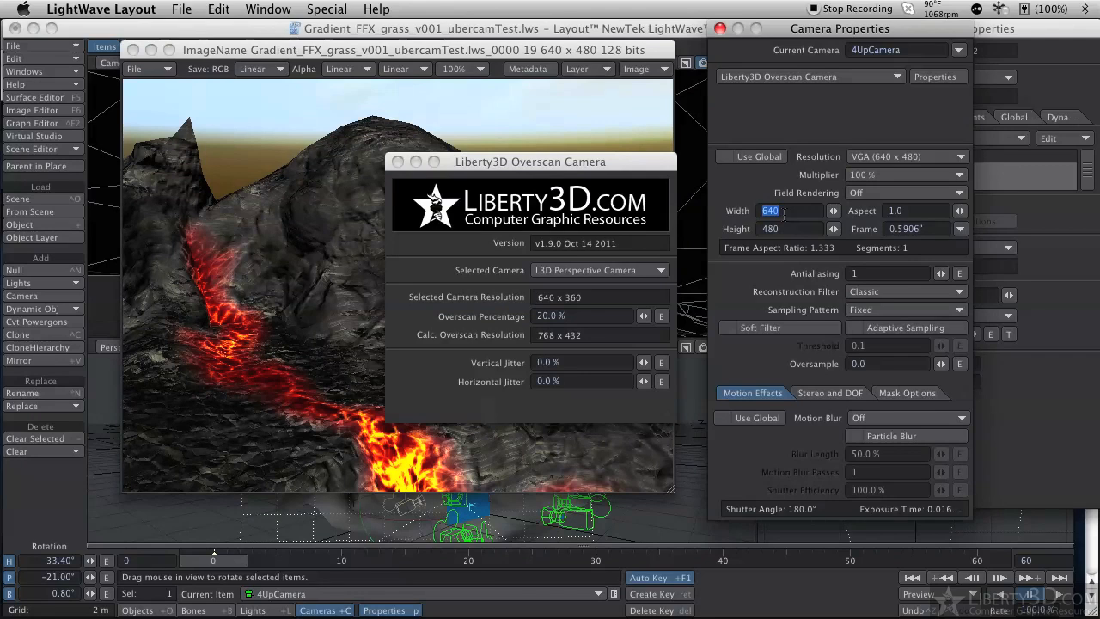
type("768")
key("Tab")
type("432")
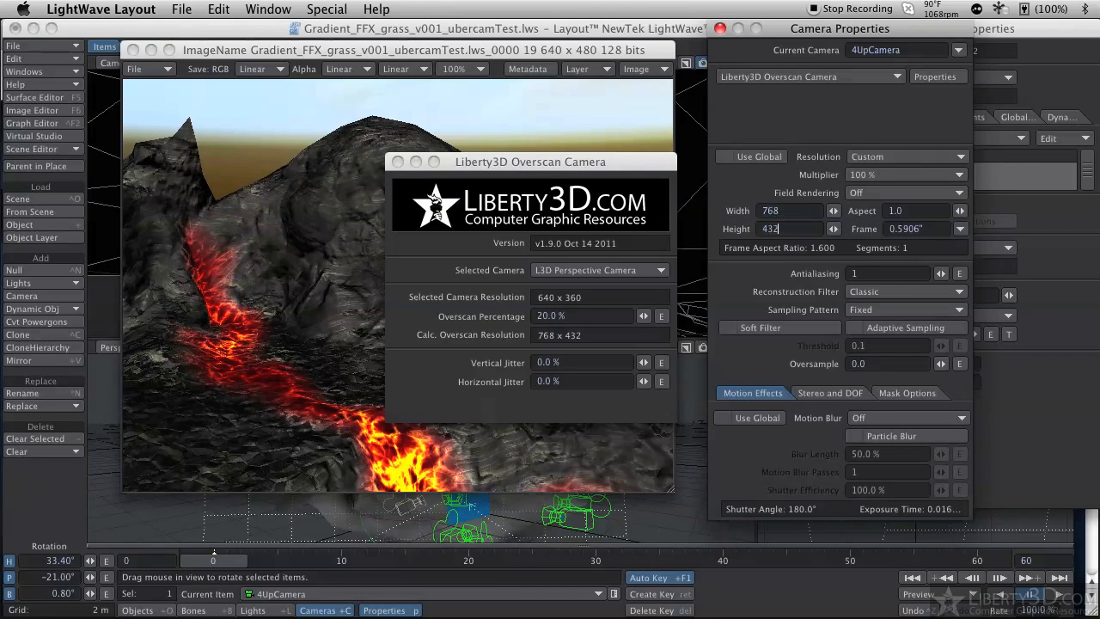
key("Return")
- Render the current frame with the Overscan camera, and close the rendered image and the Overscan settings
key("F9")
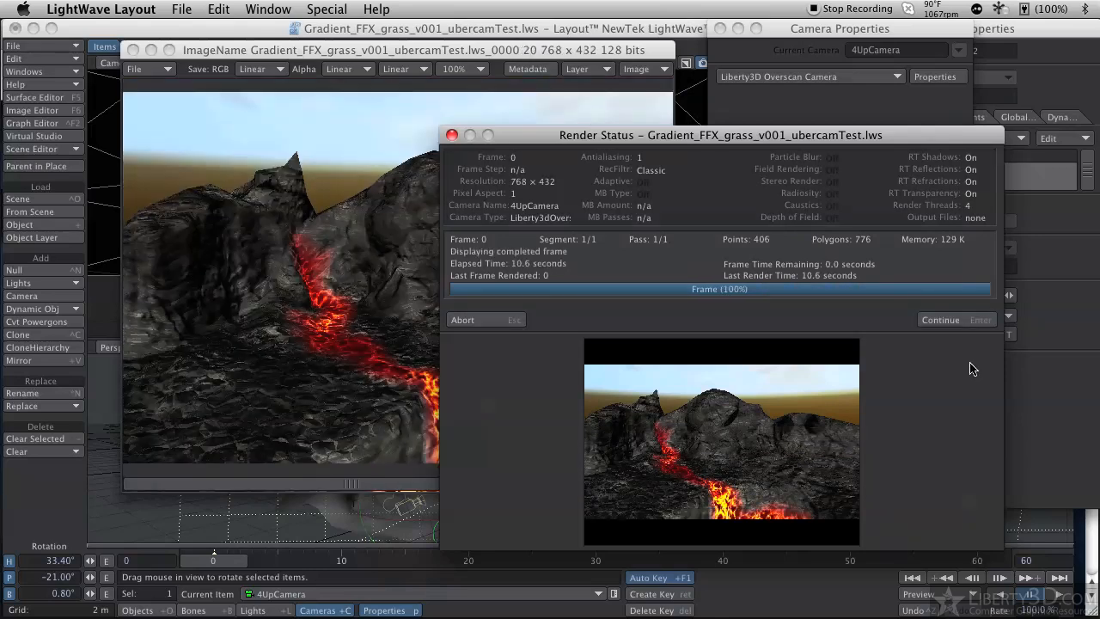
left_click(959, 322)
left_click_drag(442, 54, 670, 148)
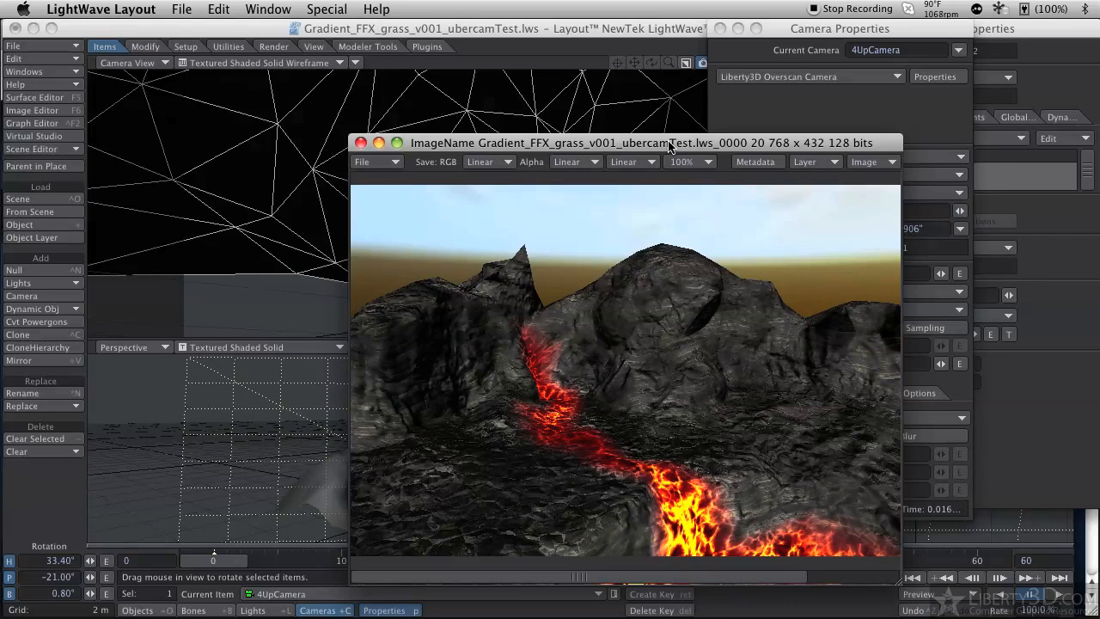
left_click(360, 143)
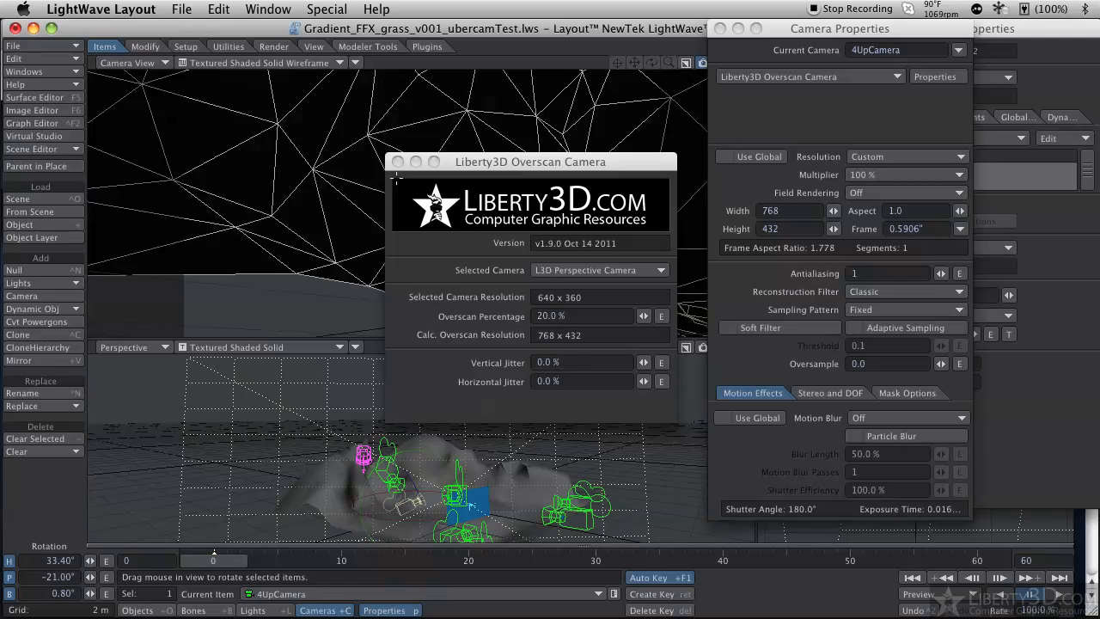
left_click(397, 162)
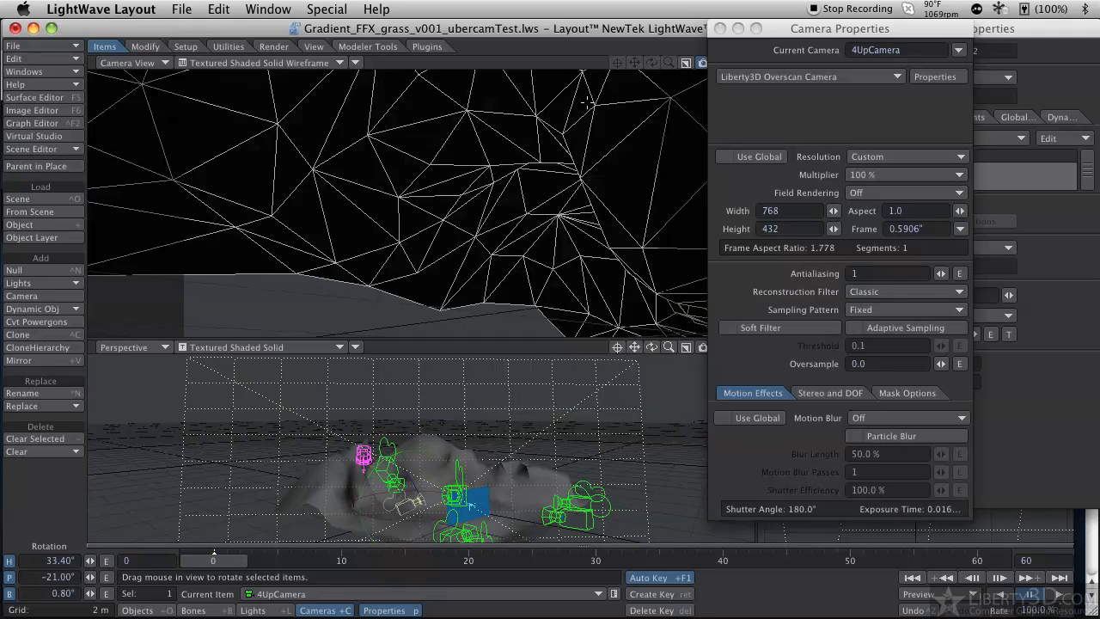
- Change 4UpCamera's type to Liberty3D Panoramic Camera and move its settings window clear of the viewports
left_click(804, 77)
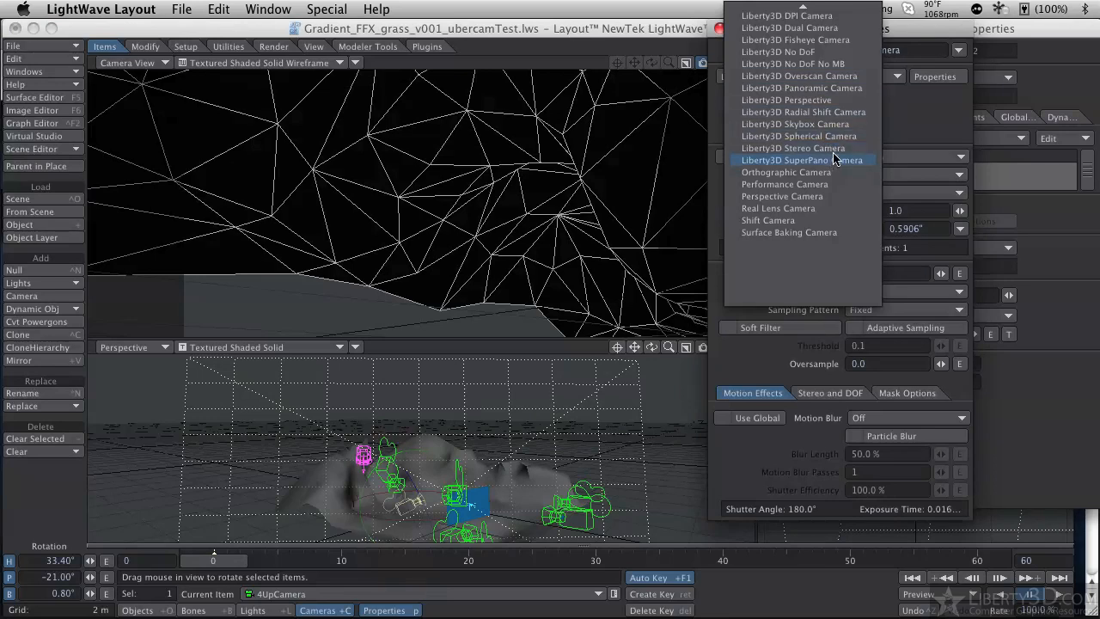
left_click(821, 89)
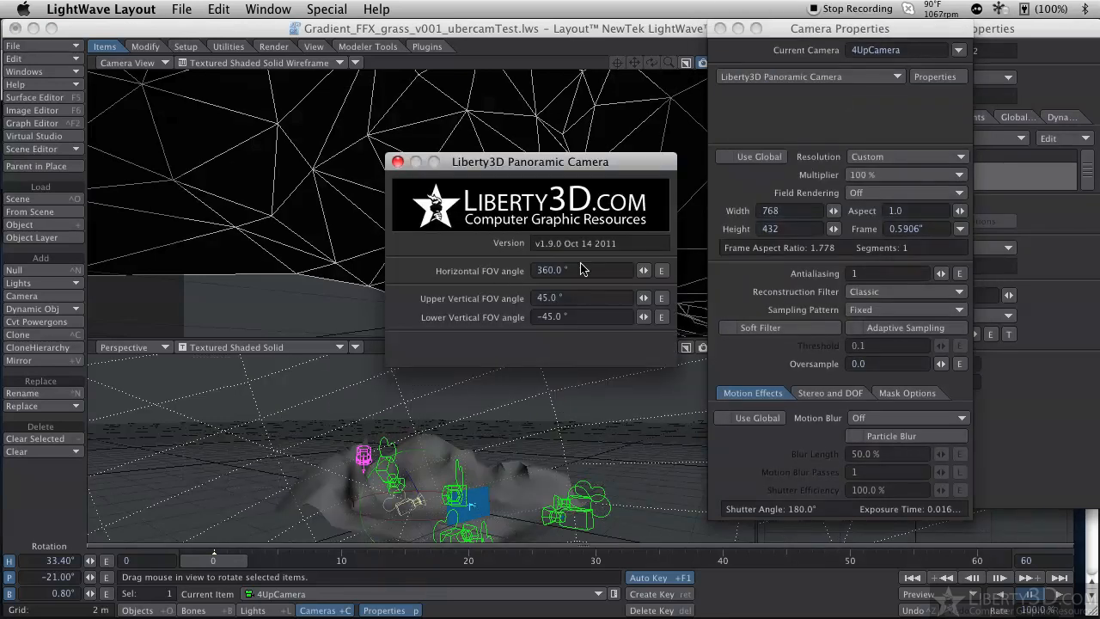
left_click_drag(543, 167, 971, 163)
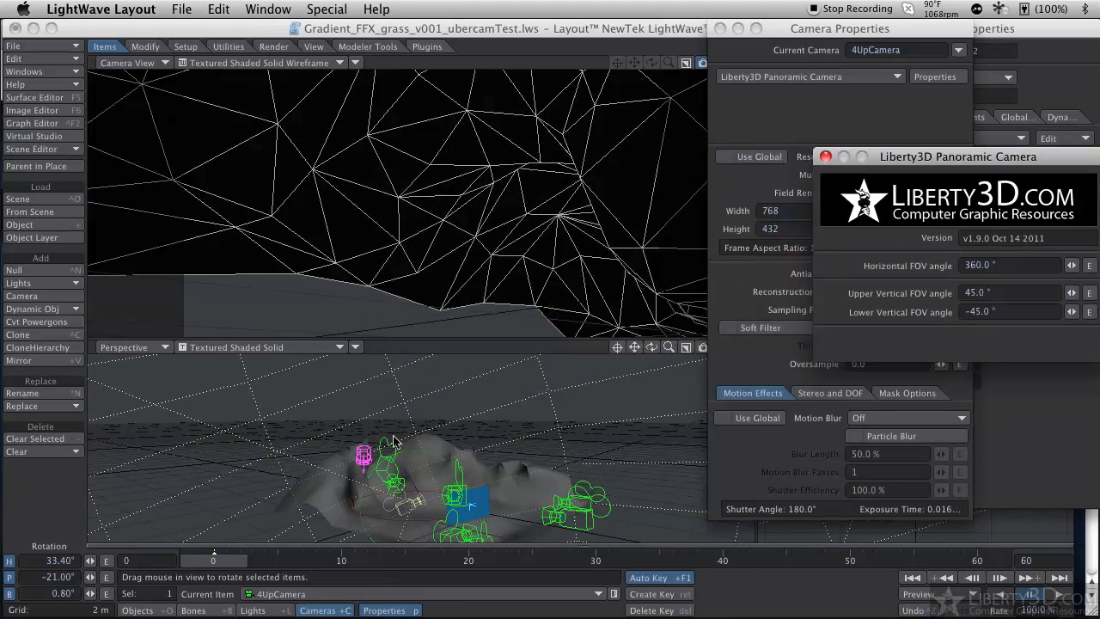
- Level 4UpCamera by setting its pitch rotation to 0°
left_click_drag(427, 459, 427, 511)
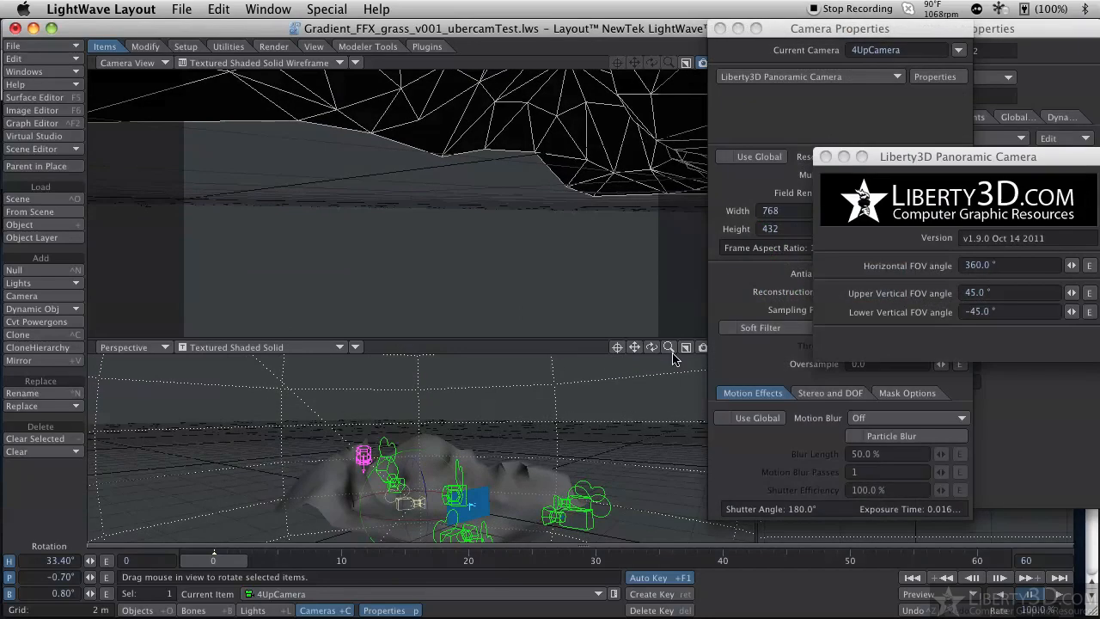
mouse_move(670, 349)
left_mouse_down()
mouse_move(576, 349)
mouse_move(669, 348)
left_mouse_up()
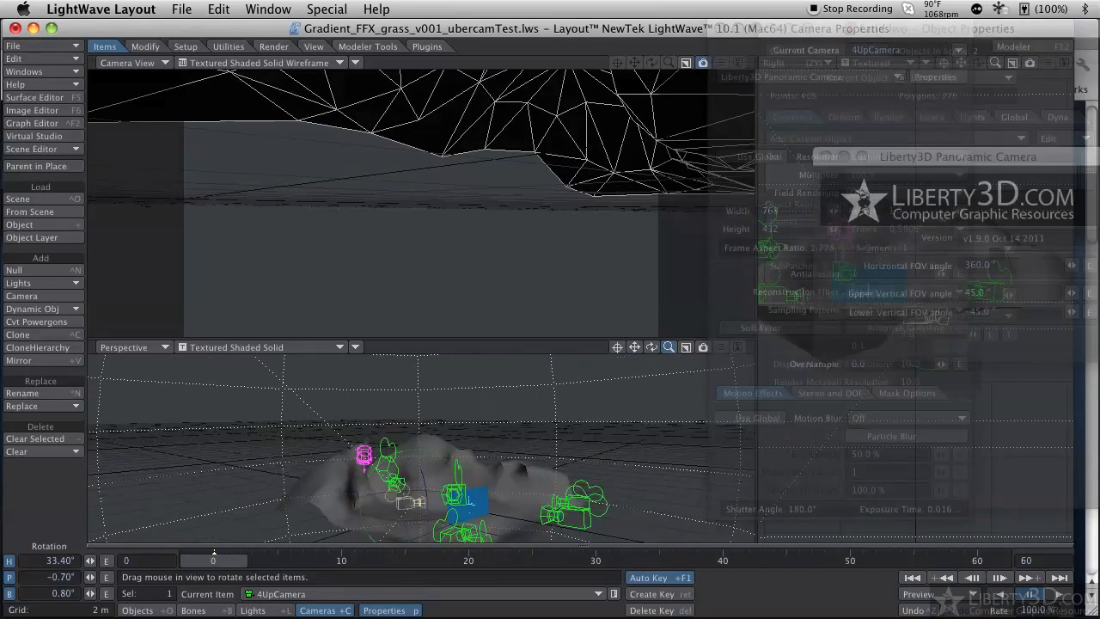
left_click(57, 576)
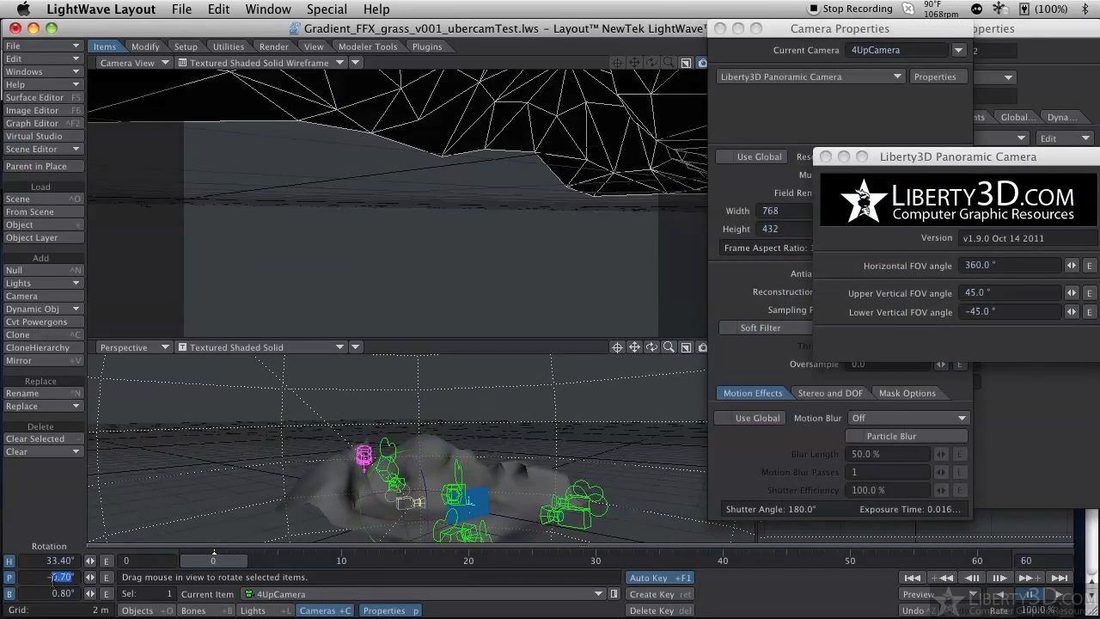
type("0")
key("Tab")
left_click(861, 268)
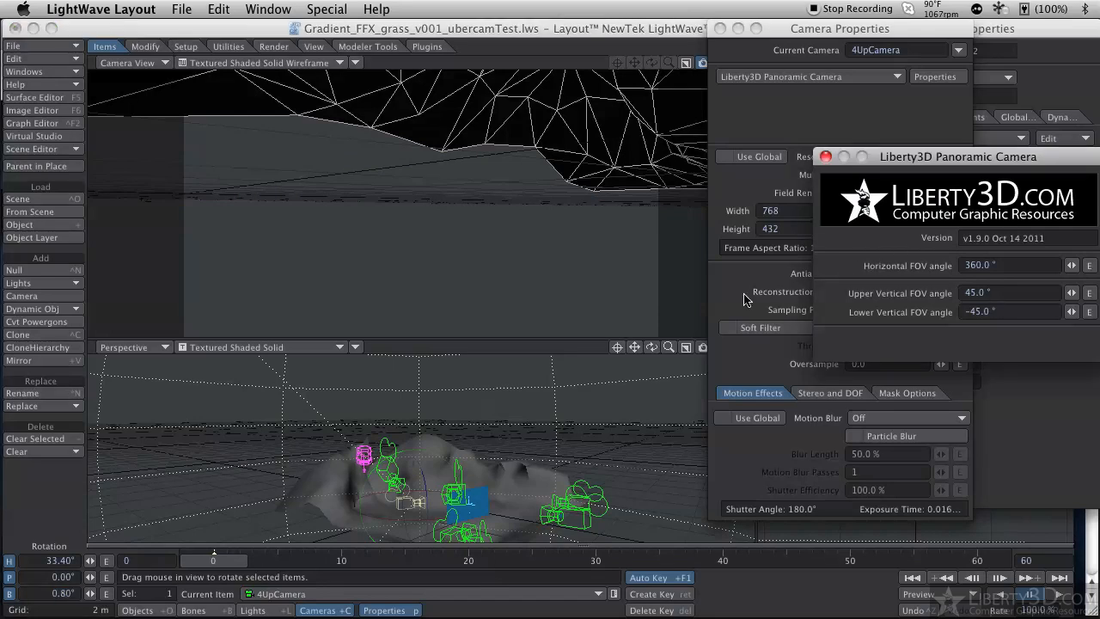
- Move 4UpCamera to about X 4.33 m, Y 1.38 m, Z -1.15 m in the perspective view
left_click_drag(671, 347, 646, 348)
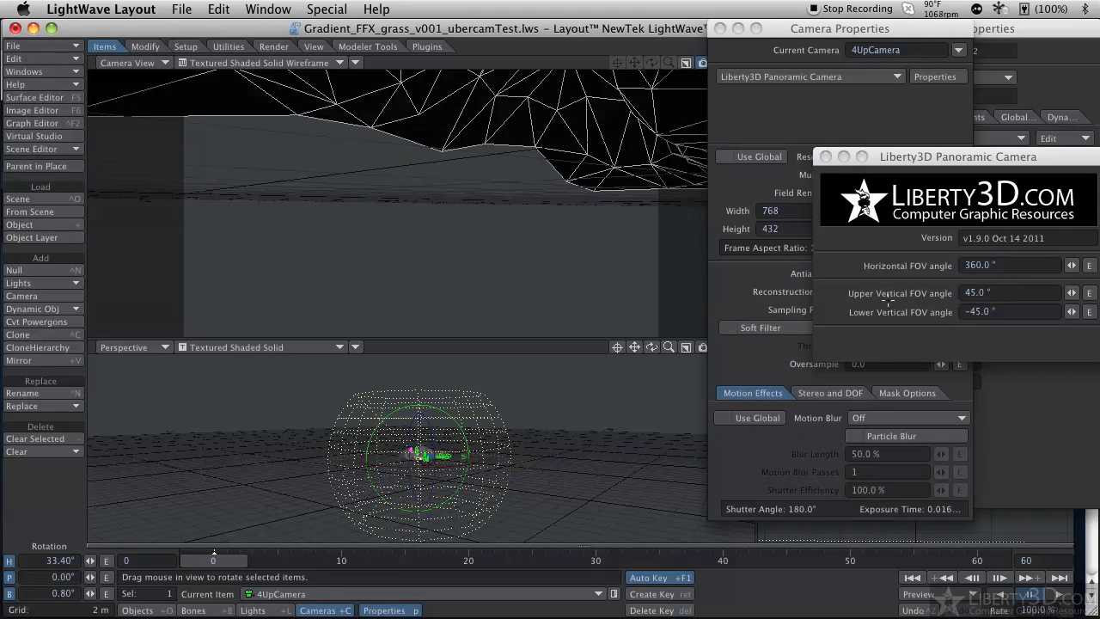
key("F9")
key("t")
mouse_move(419, 404)
left_mouse_down()
mouse_move(419, 369)
mouse_move(419, 391)
left_mouse_up()
left_click_drag(419, 448, 421, 451)
left_click_drag(422, 389, 422, 392)
left_click_drag(471, 453, 486, 454)
left_click_drag(436, 392, 436, 394)
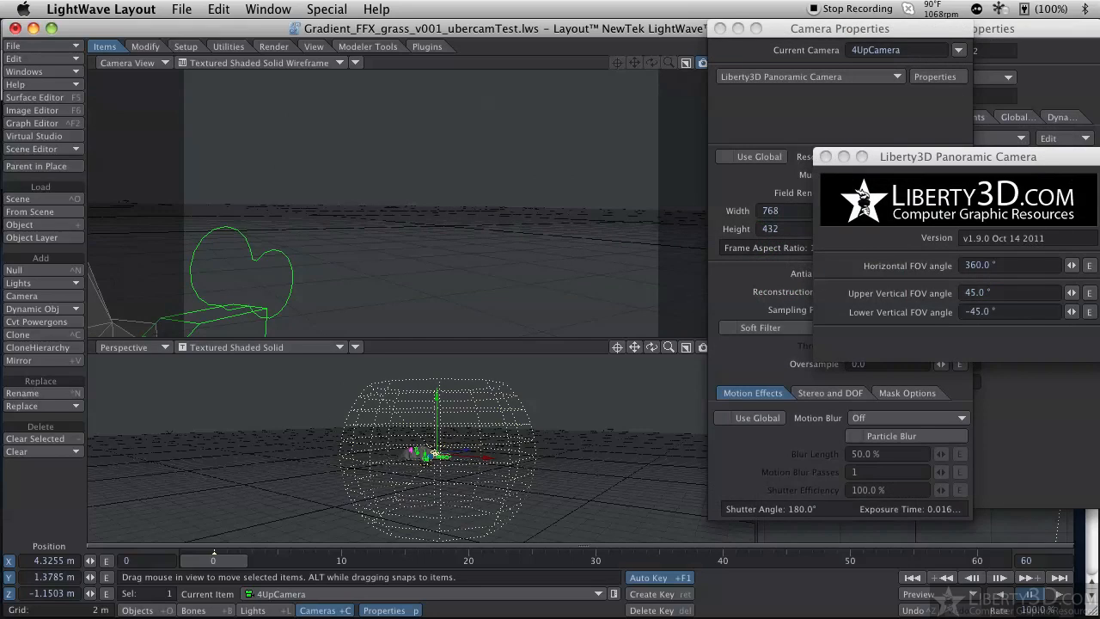
- Set the Panoramic camera's upper and lower vertical FOV angles to 90° and -90°, and render the current frame
left_click(1031, 296)
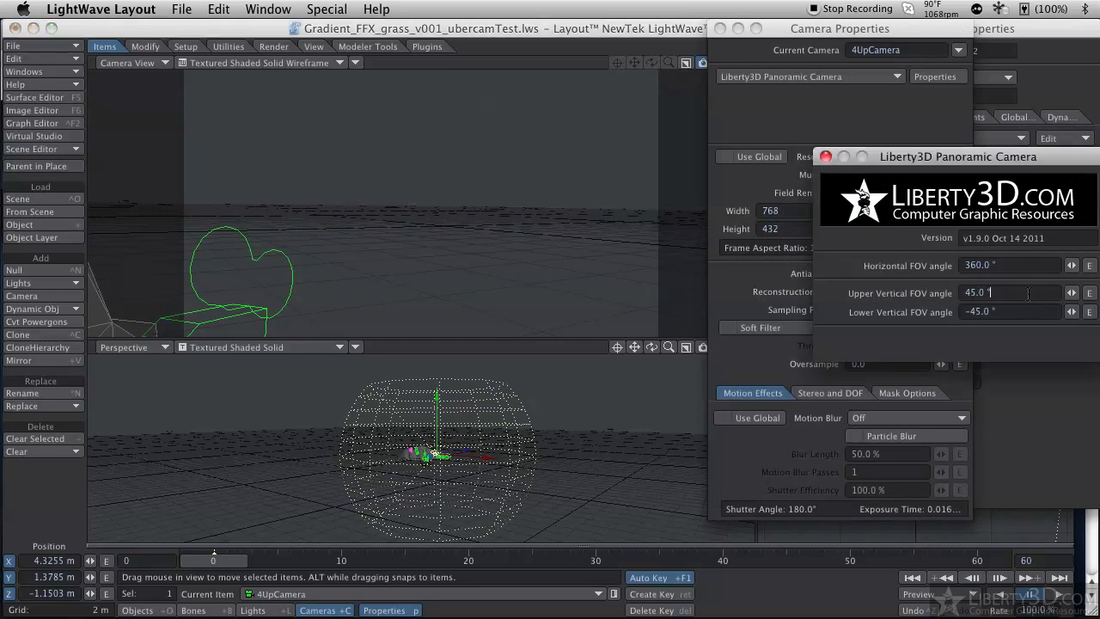
left_click(1009, 292)
type("90")
key("Tab")
type("-")
key("F9")
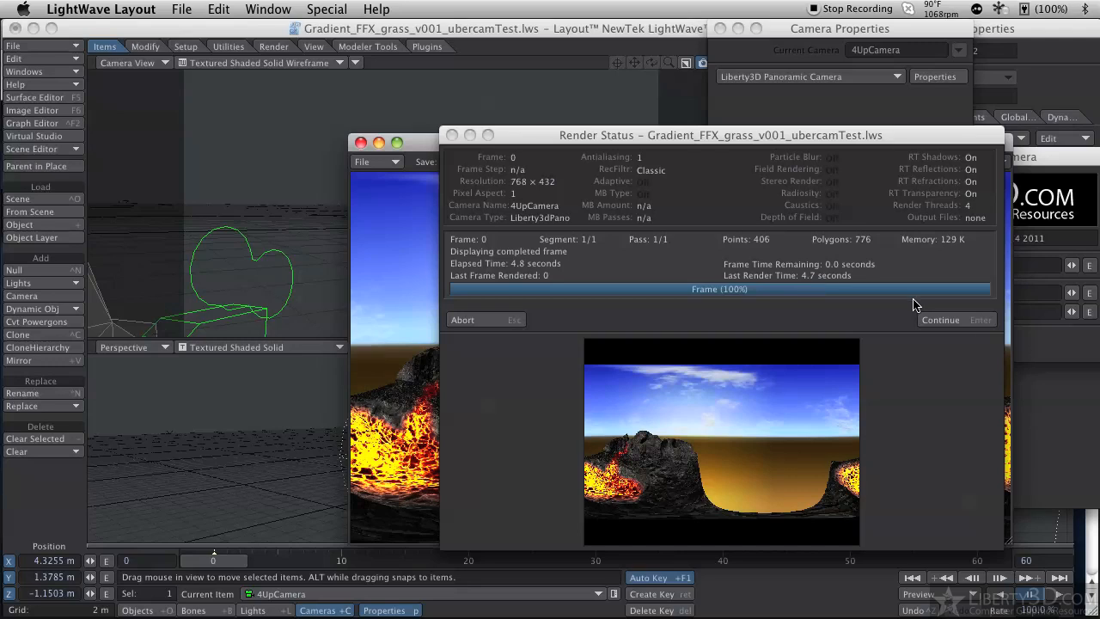
left_click(940, 319)
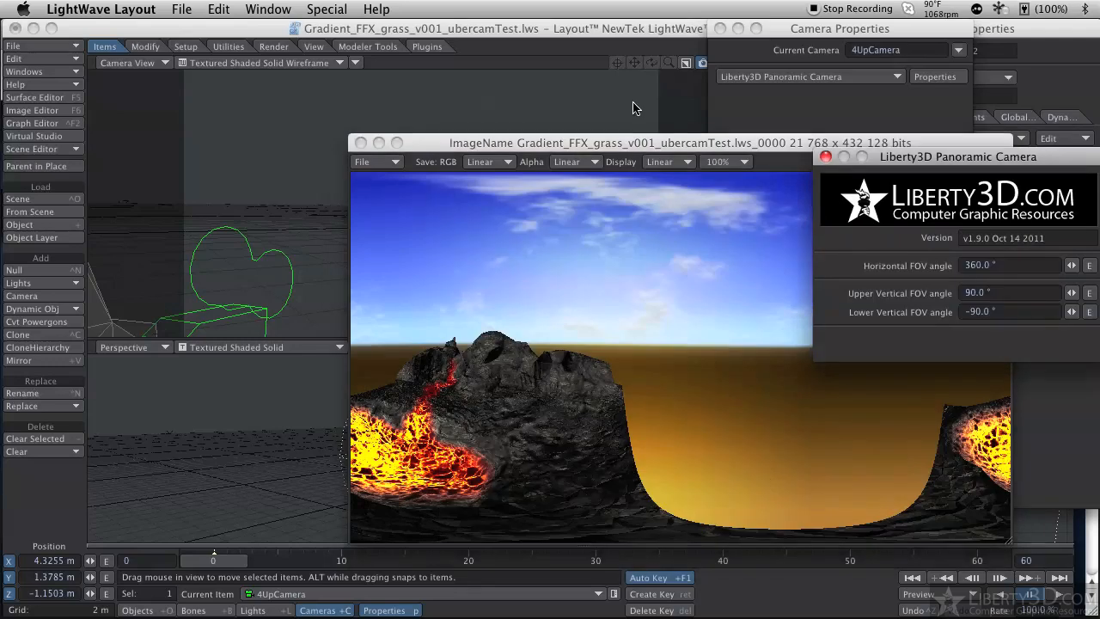
- Move the rendered image aside and reposition 4UpCamera to about X 2.23 m, Z -1.61 m
left_click_drag(647, 141, 888, 99)
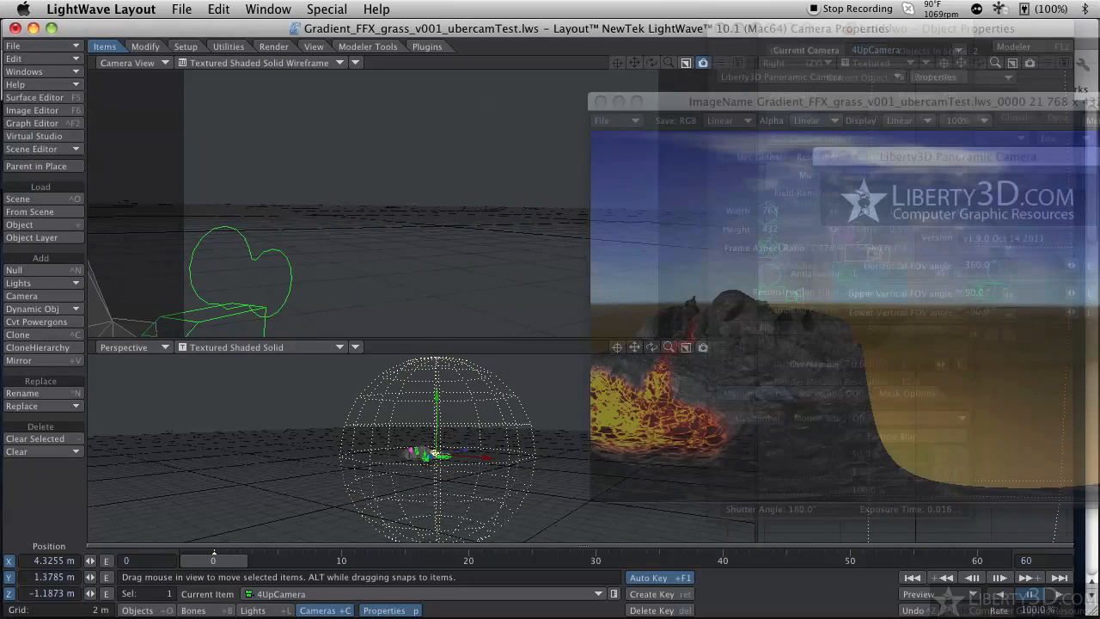
left_click_drag(436, 453, 433, 454)
left_click_drag(432, 455, 430, 455)
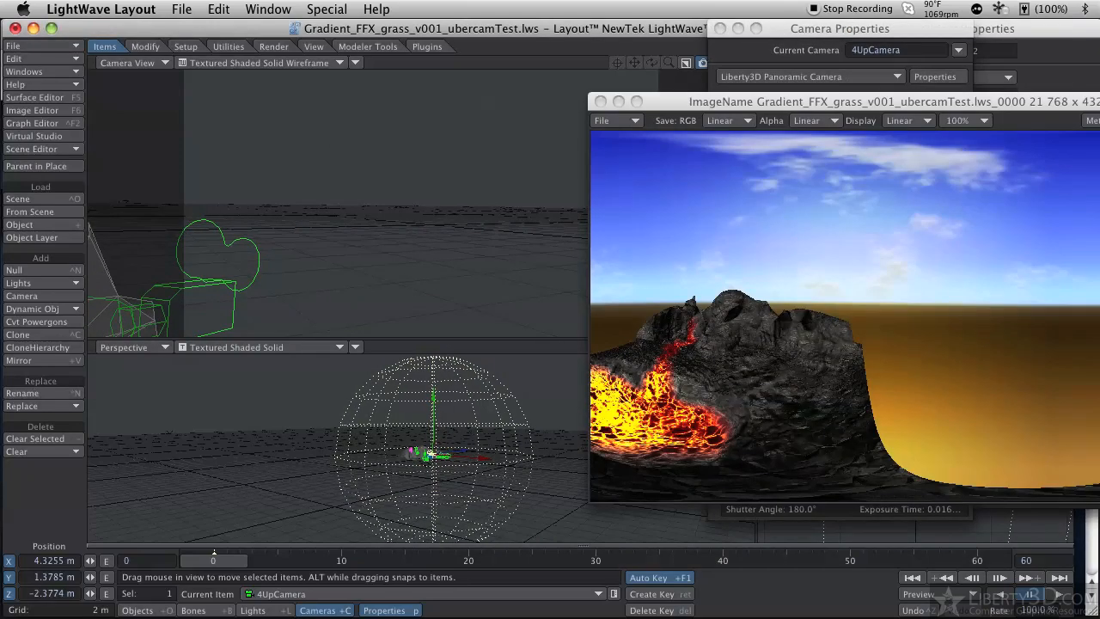
left_click_drag(302, 103, 262, 96)
left_click_drag(378, 188, 367, 187)
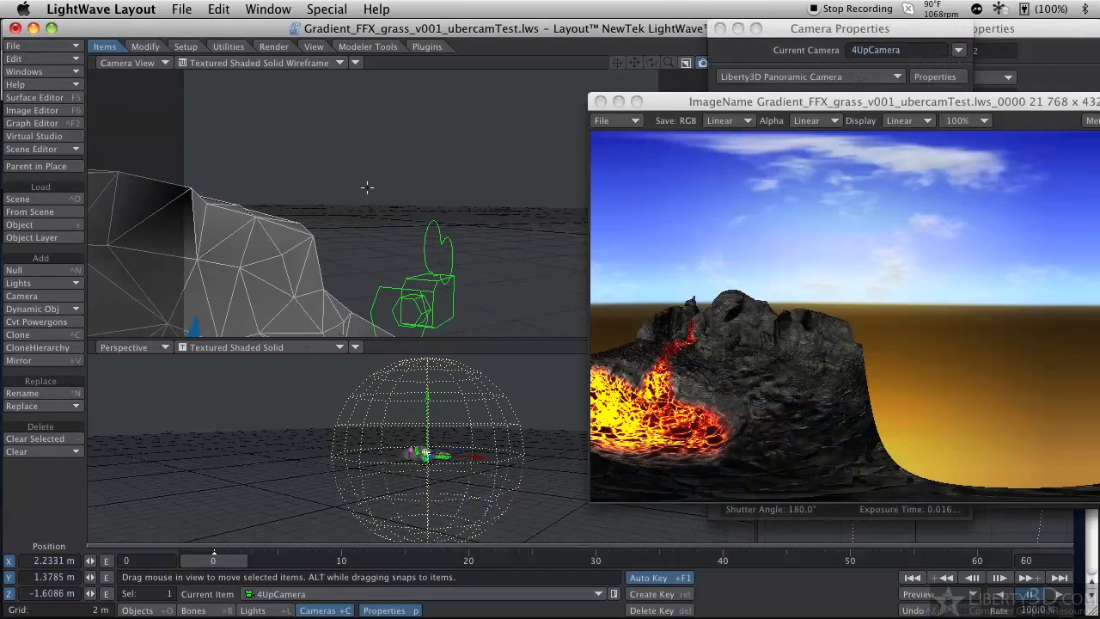
- Render the current frame from the new camera position and bring the whole rendered image into view
key("F9")
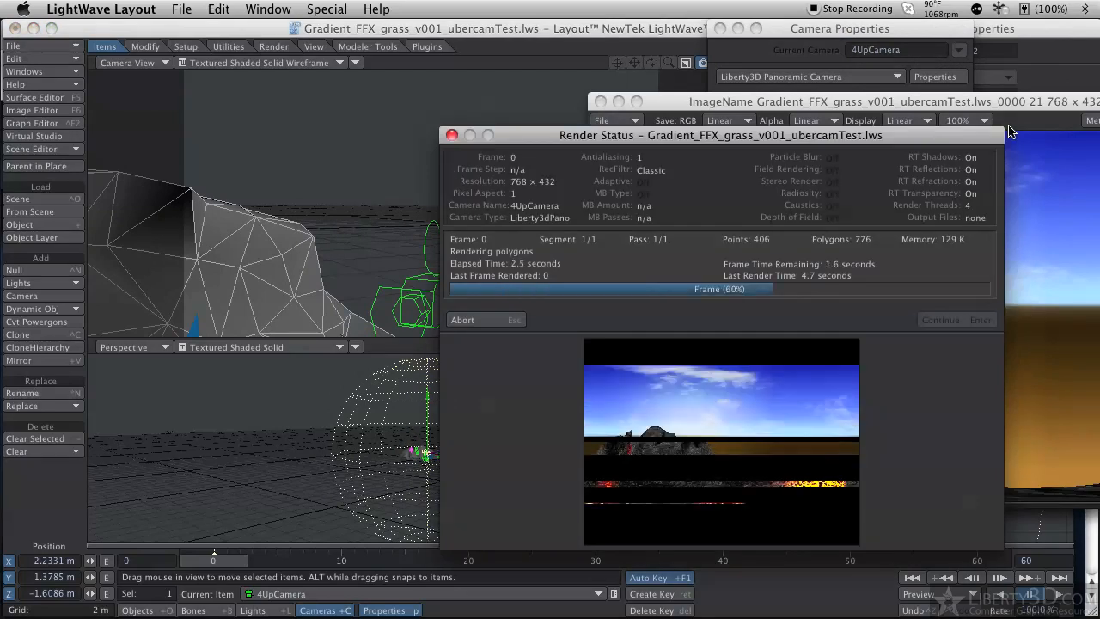
left_click(938, 320)
left_click(935, 76)
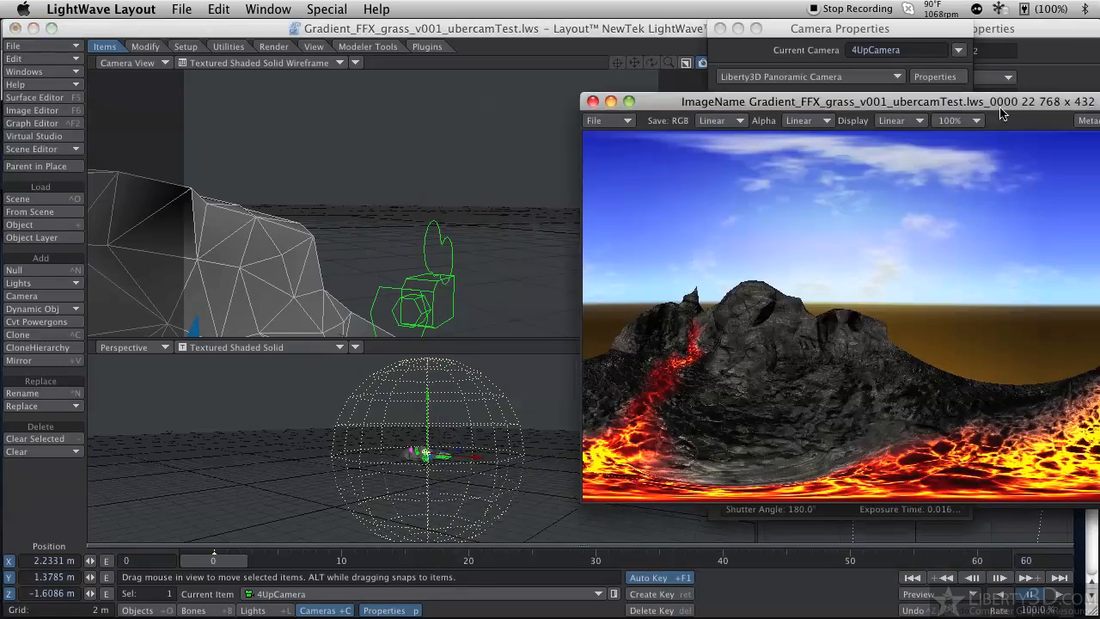
left_click_drag(859, 102, 487, 70)
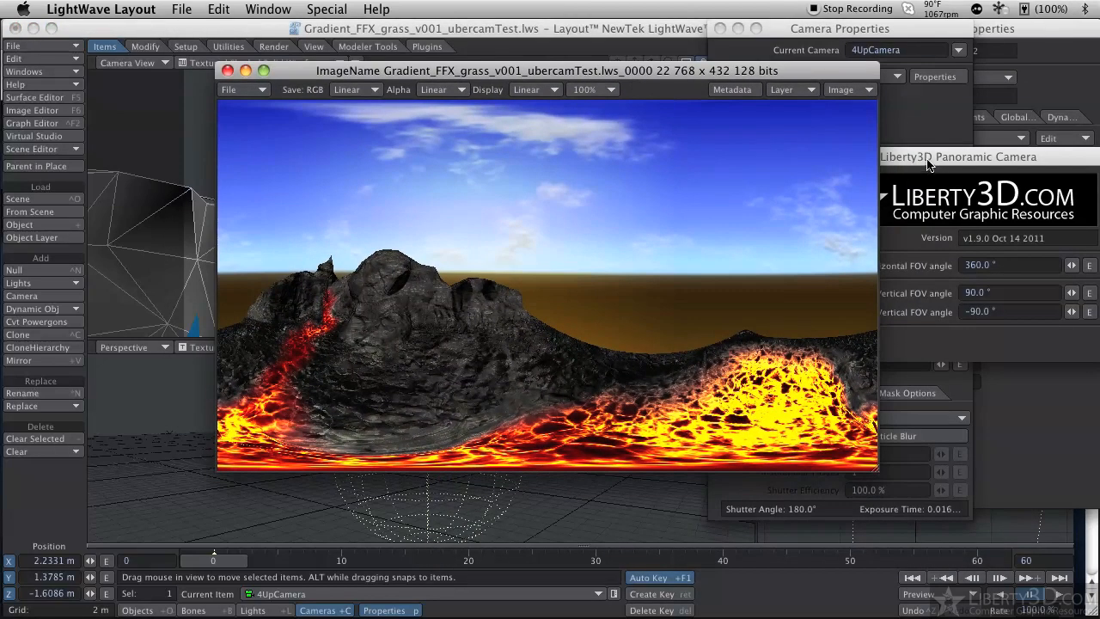
- Move the Panoramic settings off the camera properties and change 4UpCamera's type to Liberty3D SuperPano Camera
left_click_drag(928, 160, 521, 130)
left_click(909, 103)
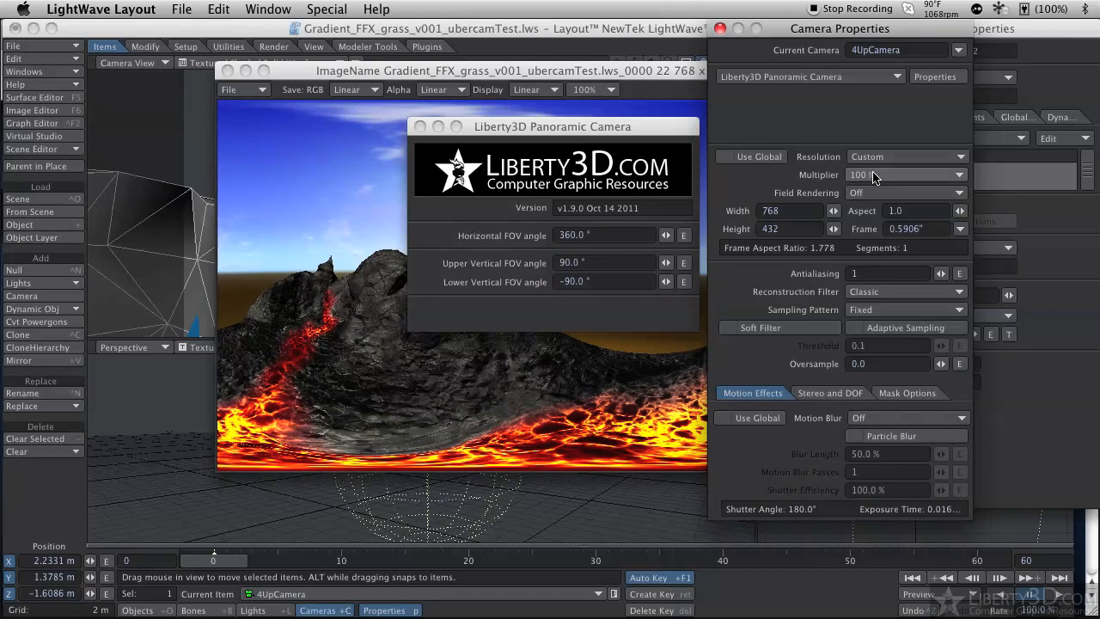
left_click(812, 77)
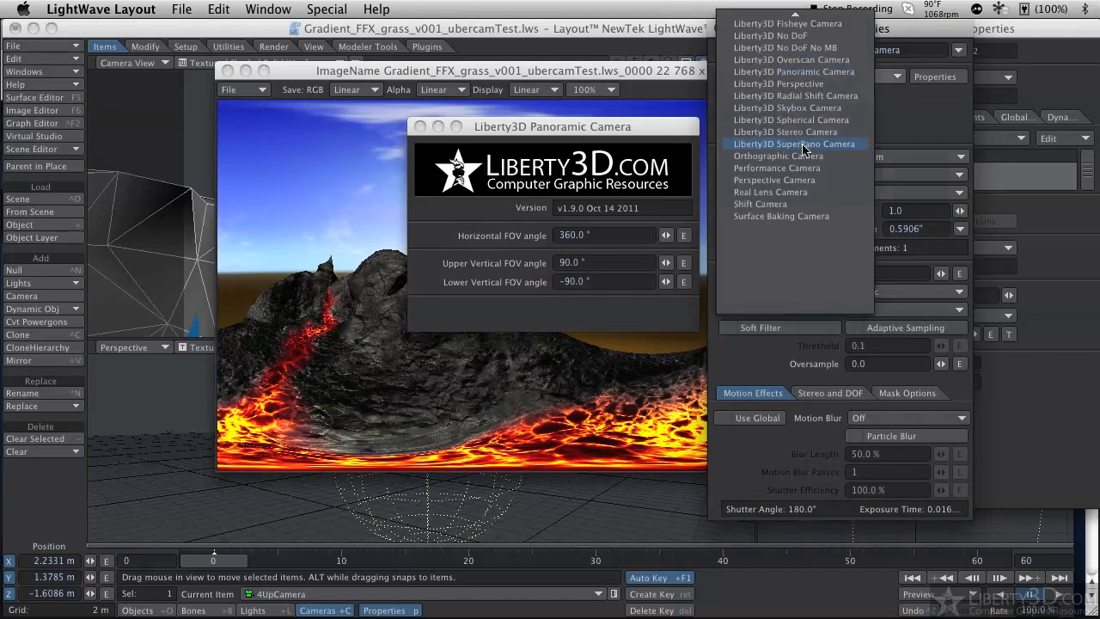
left_click(850, 146)
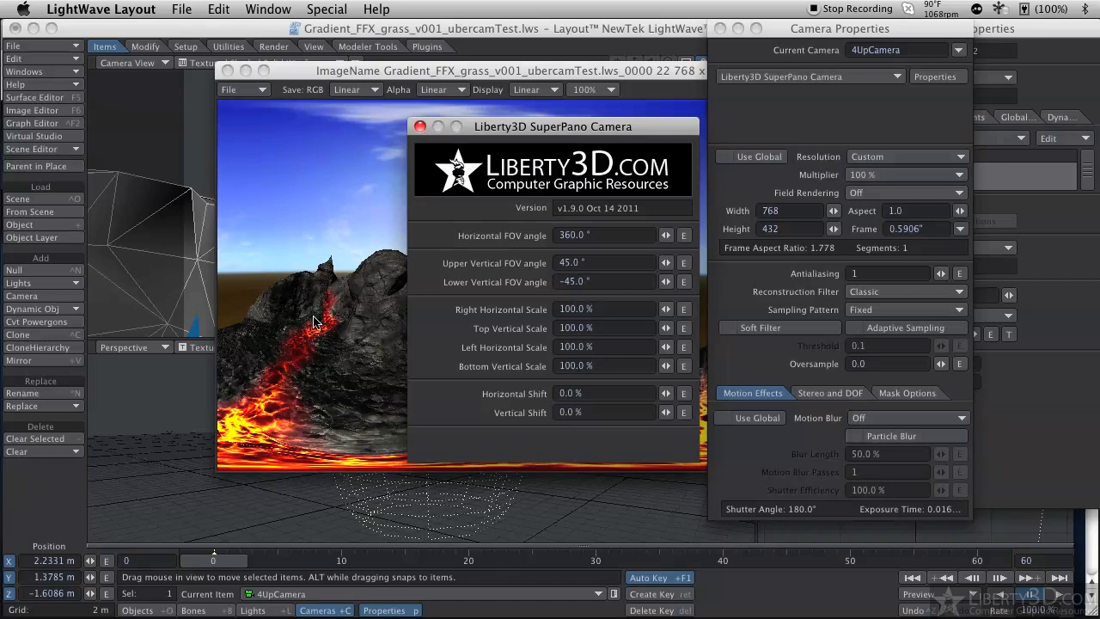
- Set the SuperPano camera's upper and lower vertical FOV angles to 90° and -90°, and close the old rendered image
left_click(582, 261)
type("90")
key("Tab")
type("-90")
key("Tab")
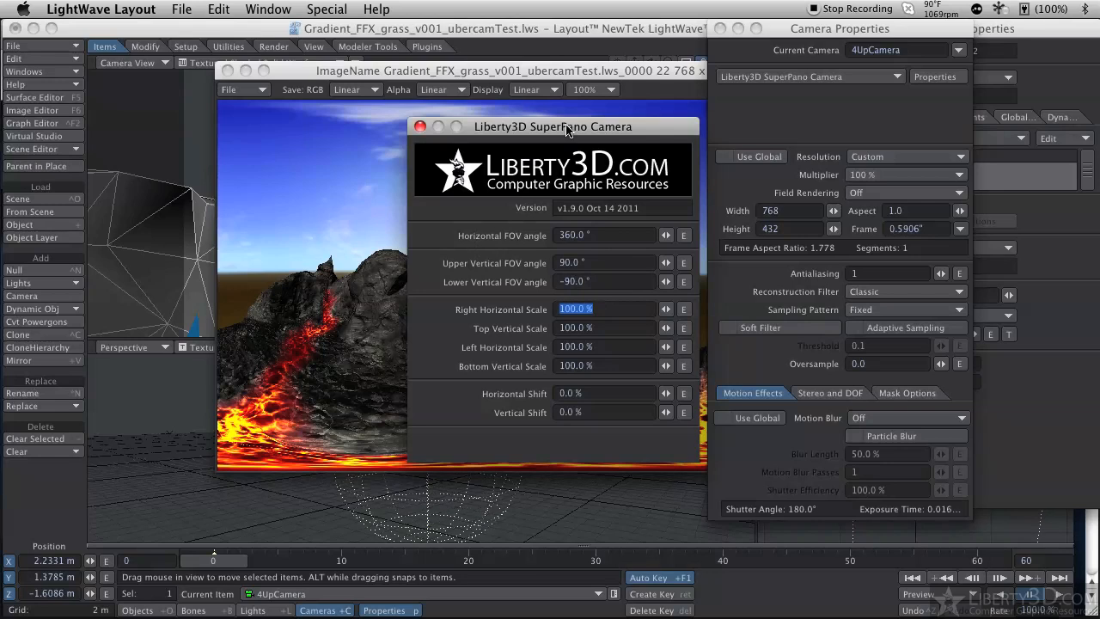
left_click_drag(544, 131, 773, 146)
left_click(227, 70)
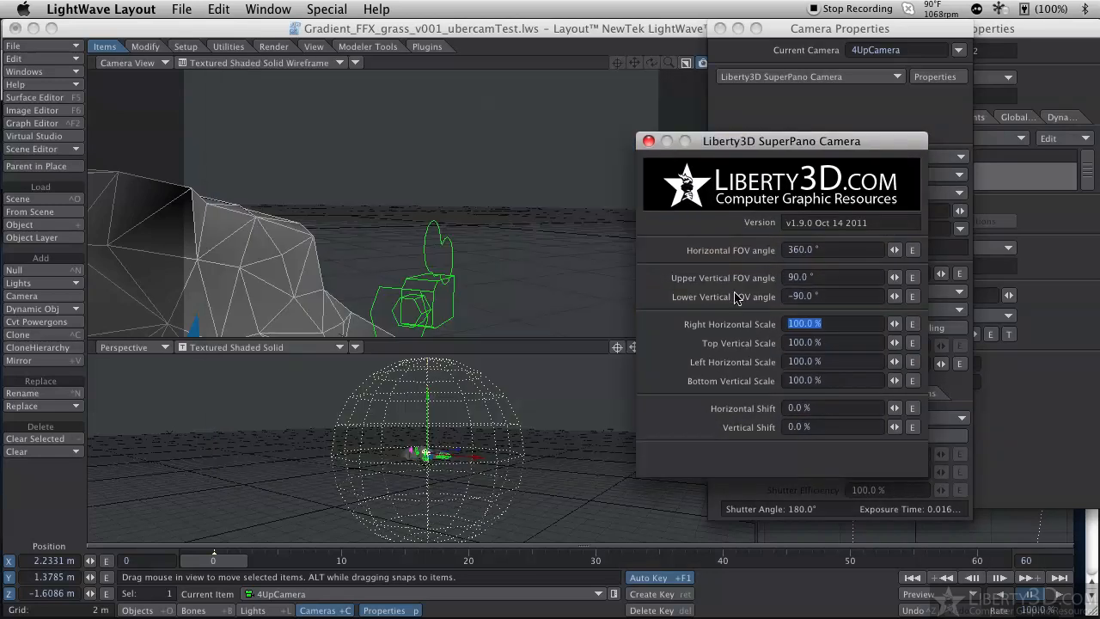
- Set the SuperPano camera's lower vertical FOV angle to 0° and render the current frame
left_click(803, 295)
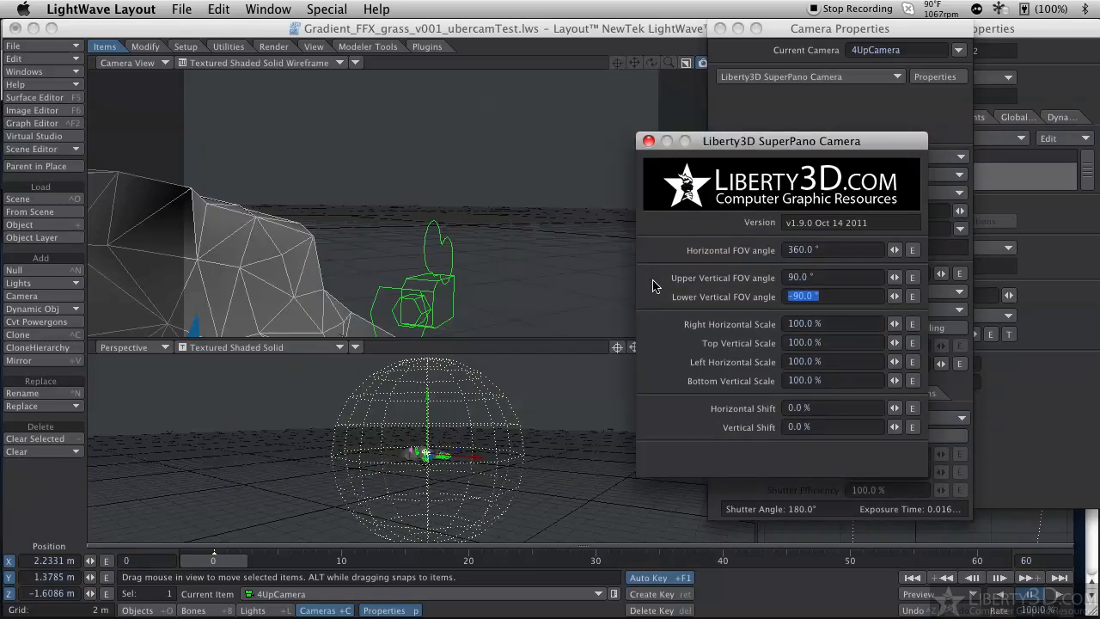
type("0")
key("Tab")
key("F9")
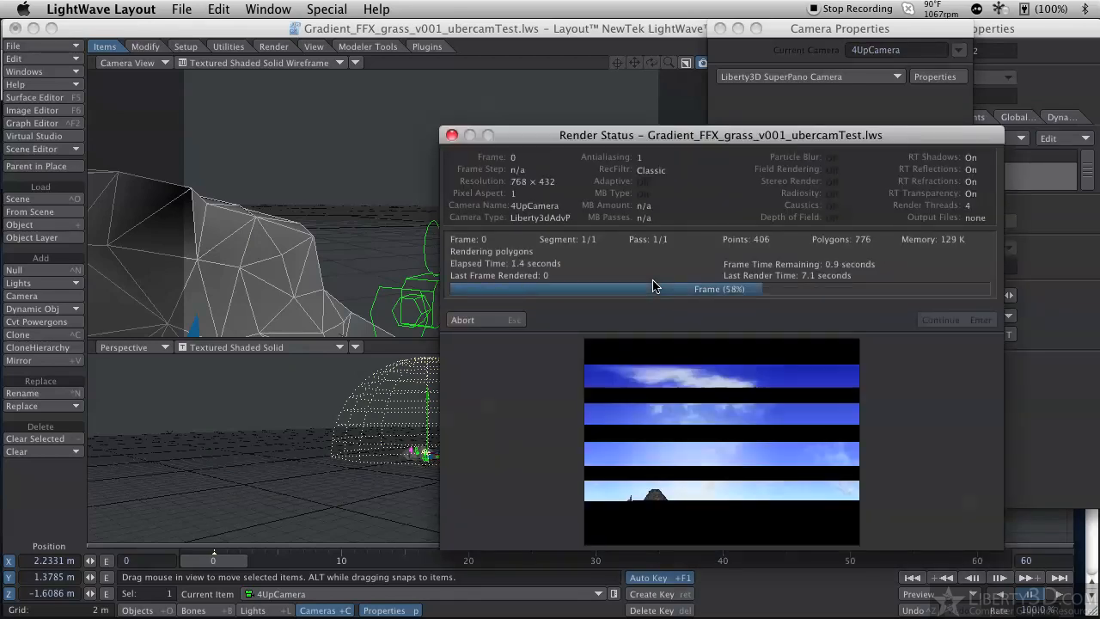
left_click(966, 320)
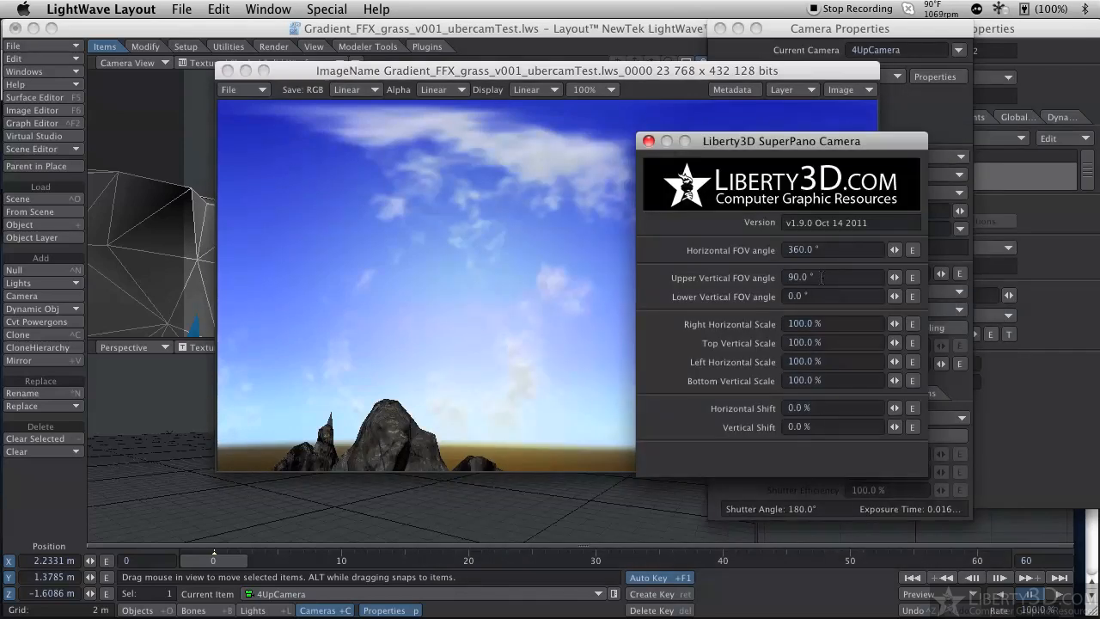
- Set the SuperPano camera's lower vertical FOV angle to -90° and move the rendered image clear of the camera settings
left_click(821, 277)
key("Tab")
type("-90")
key("Tab")
left_click(585, 73)
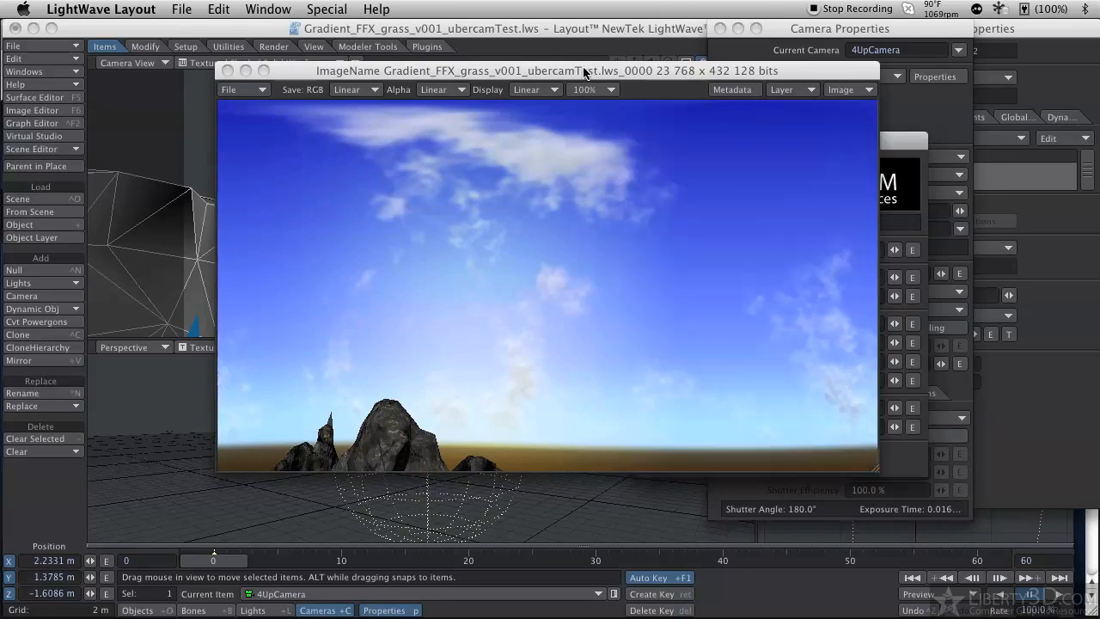
left_click_drag(585, 74, 357, 63)
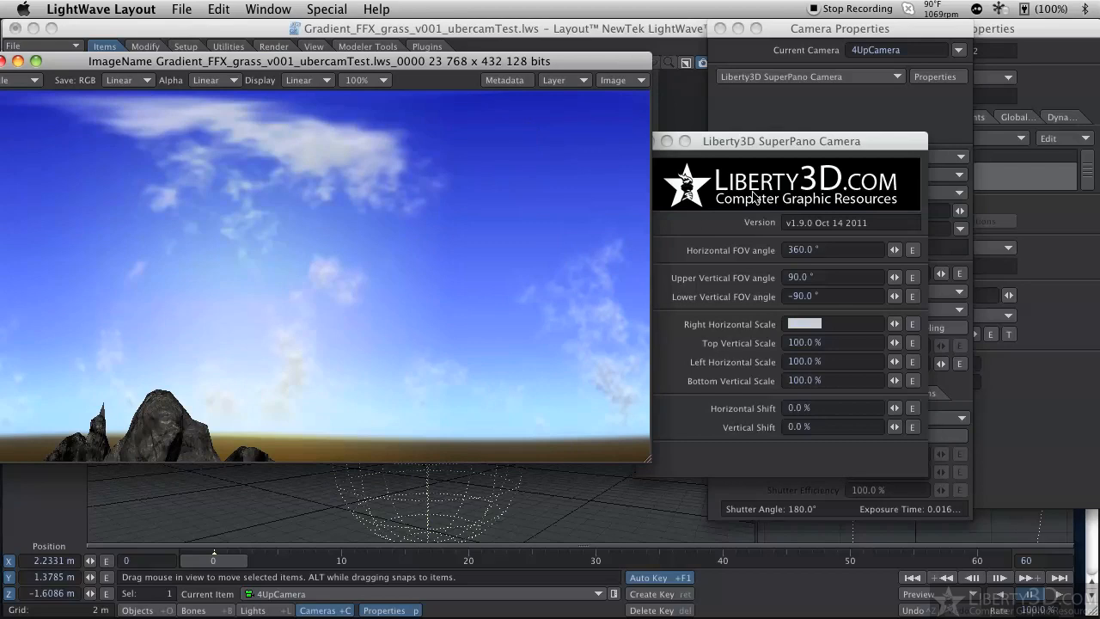
left_click(833, 352)
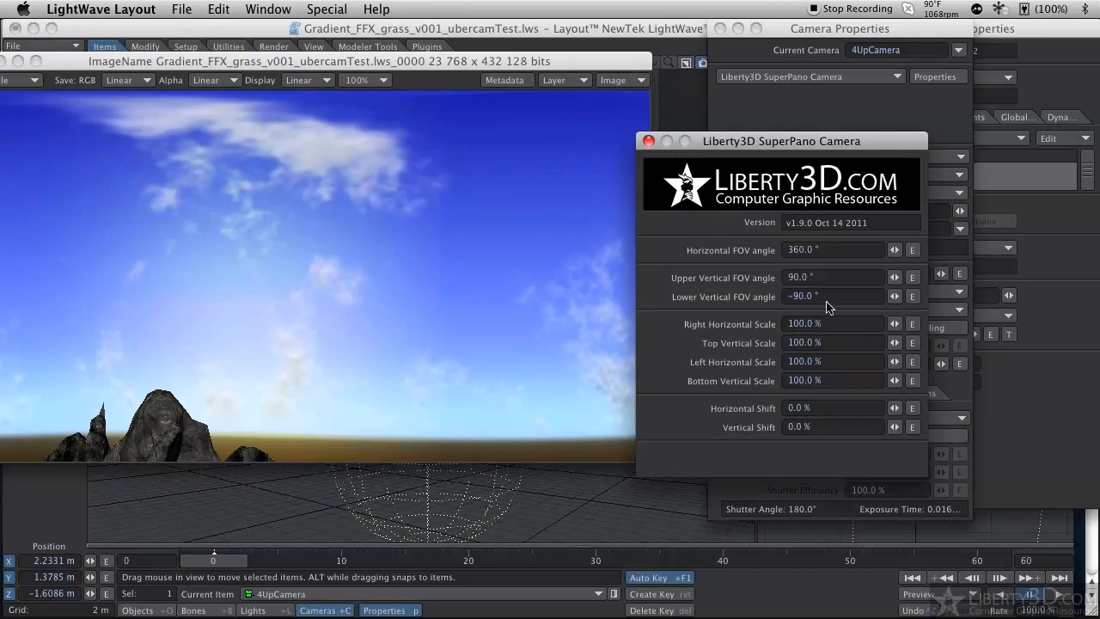
left_click_drag(537, 62, 644, 54)
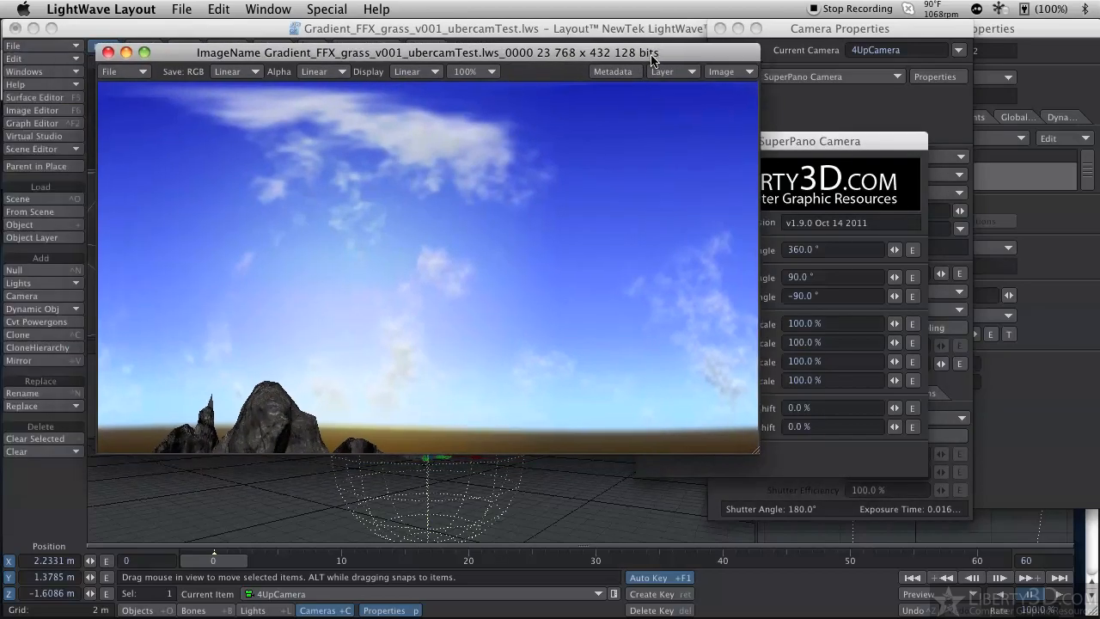
- Render the current frame with the SuperPano camera's full vertical field of view and finish the render
left_click(855, 161)
key("F9")
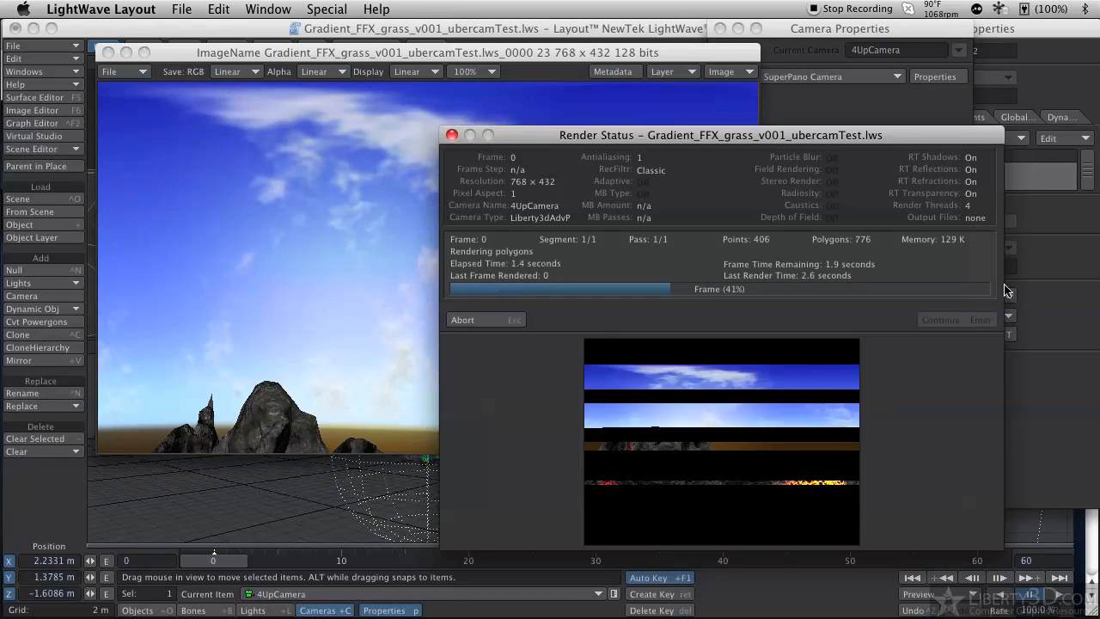
left_click(952, 322)
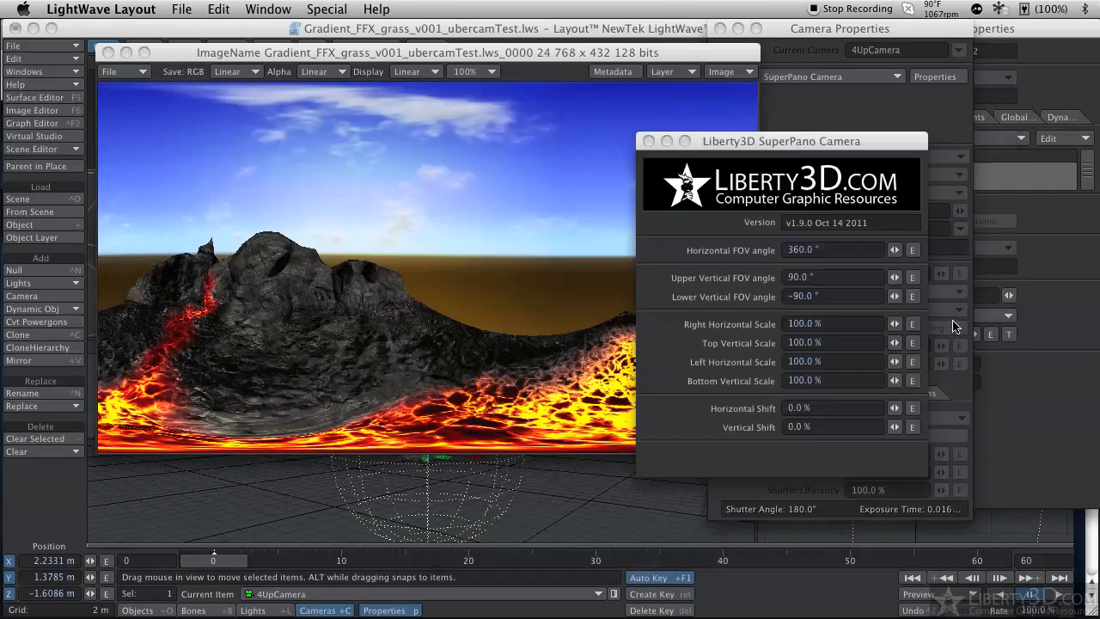
- Set the SuperPano camera's Right Horizontal Scale to 20% and its Bottom Vertical Scale to 50%
left_click(858, 325)
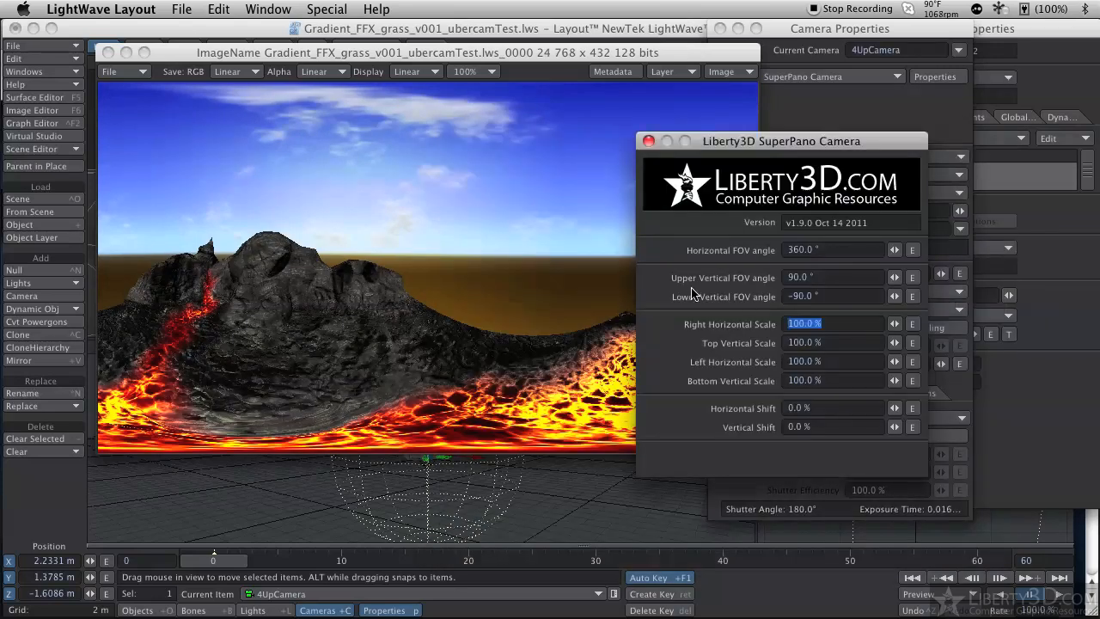
type("20")
key("Tab")
key("Tab")
key("Tab")
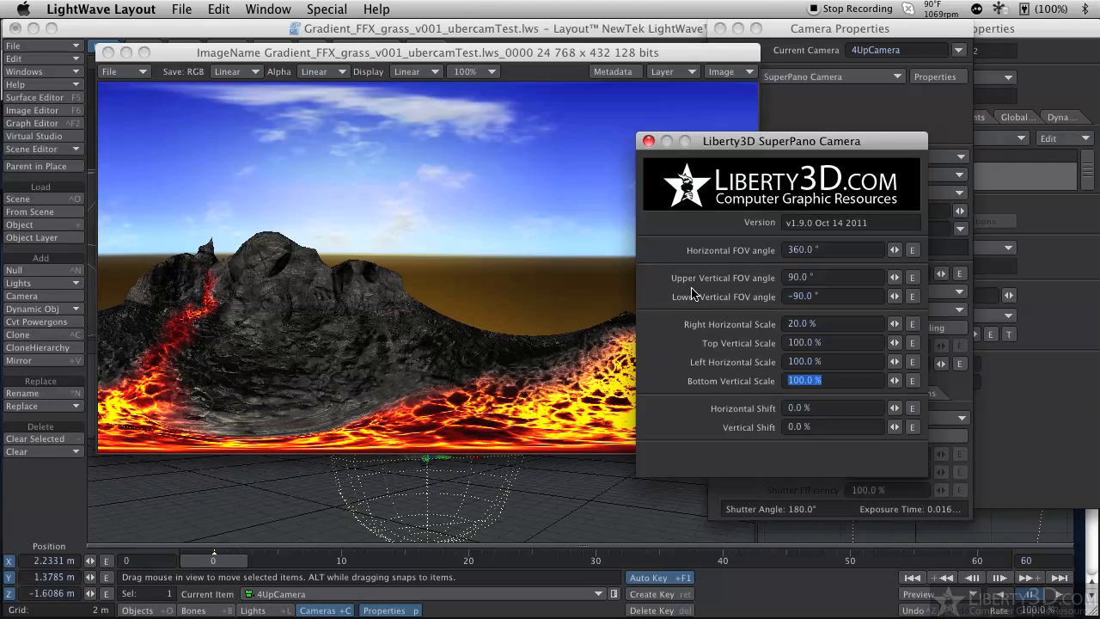
type("50")
key("Tab")
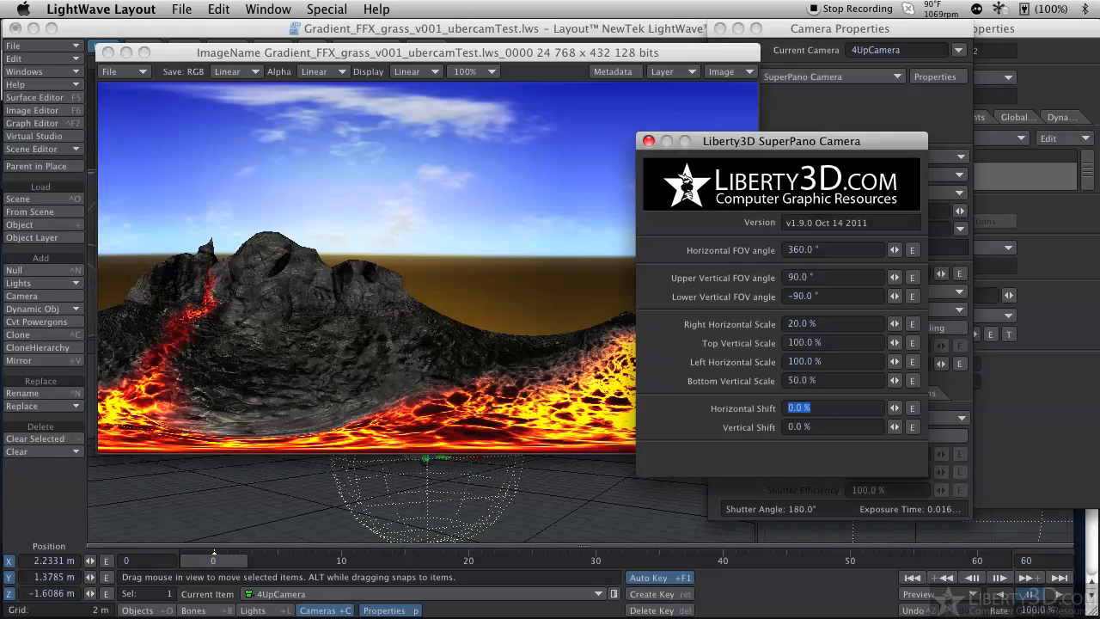
- Render the current frame with the changed scales, moving the render status and image windows apart to show the result
key("F9")
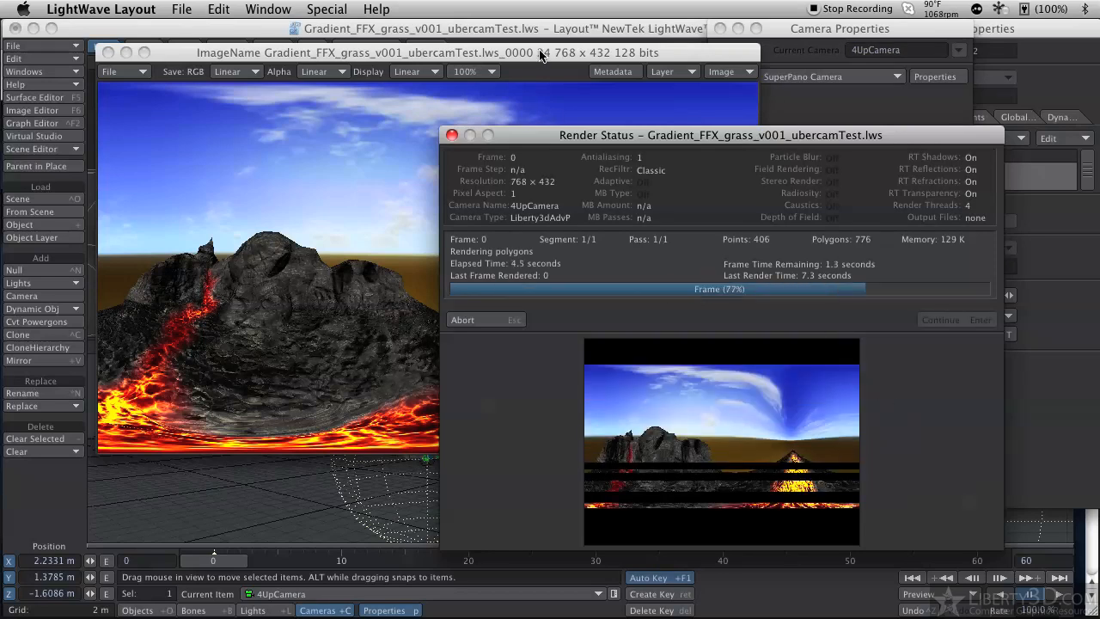
left_click_drag(641, 143, 956, 117)
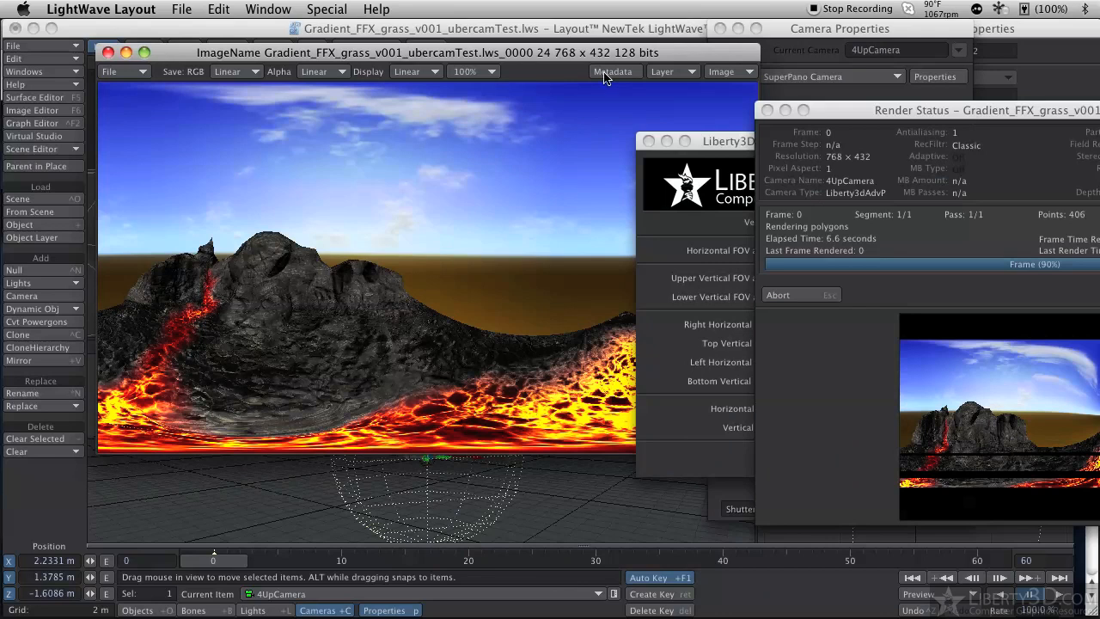
left_click_drag(573, 57, 517, 101)
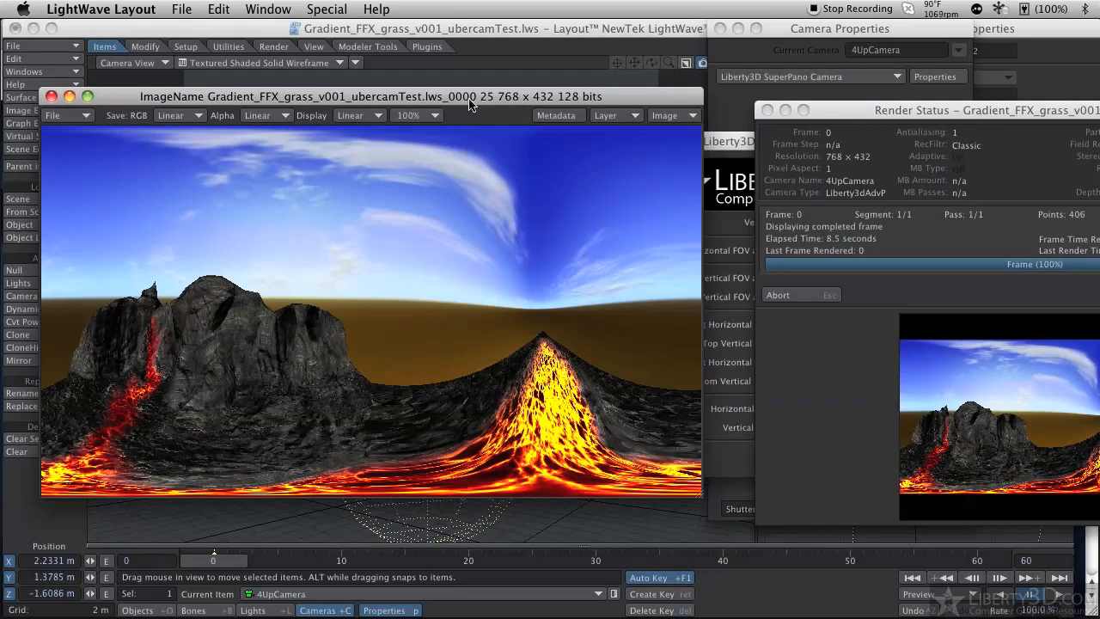
- Compare the renders made before and after the scale change by switching back and forth between the two images
left_click(541, 268)
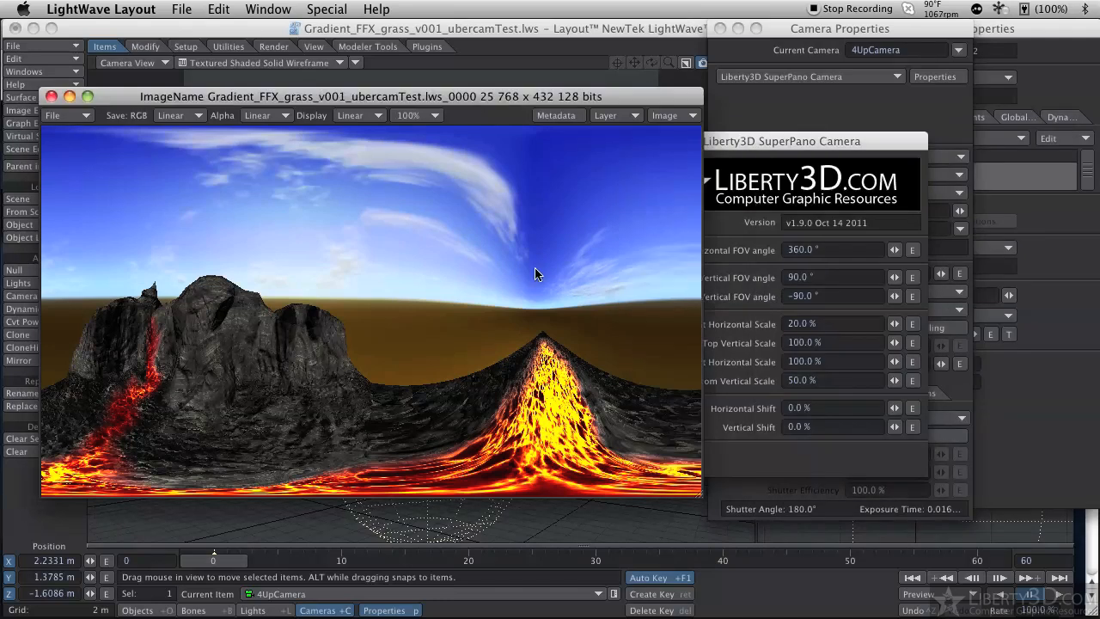
key("Up")
key("Down")
key("Up")
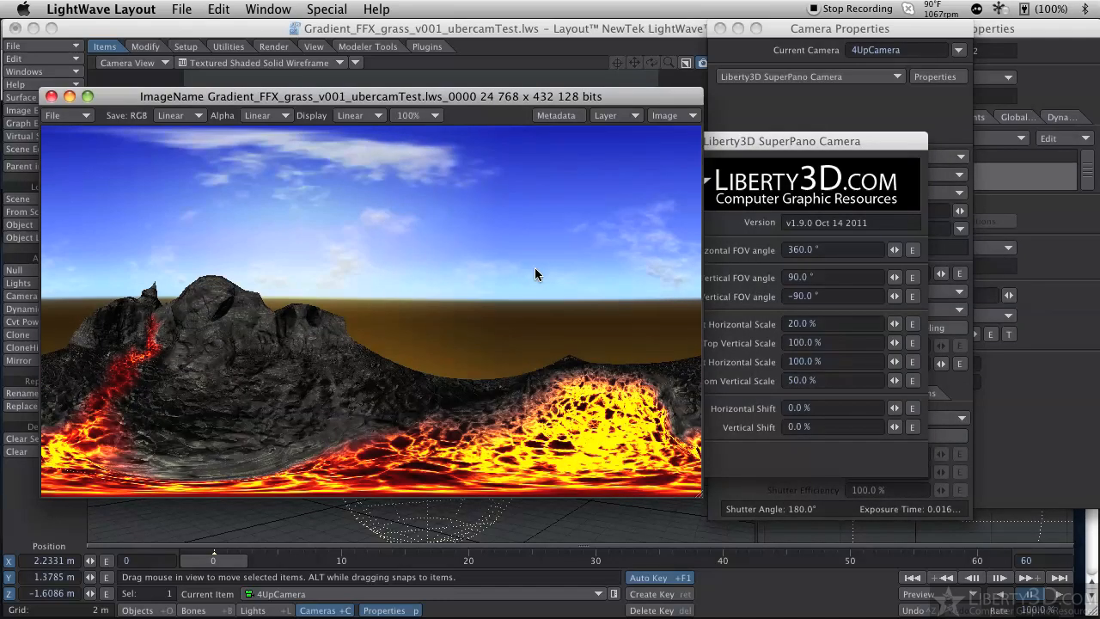
key("Down")
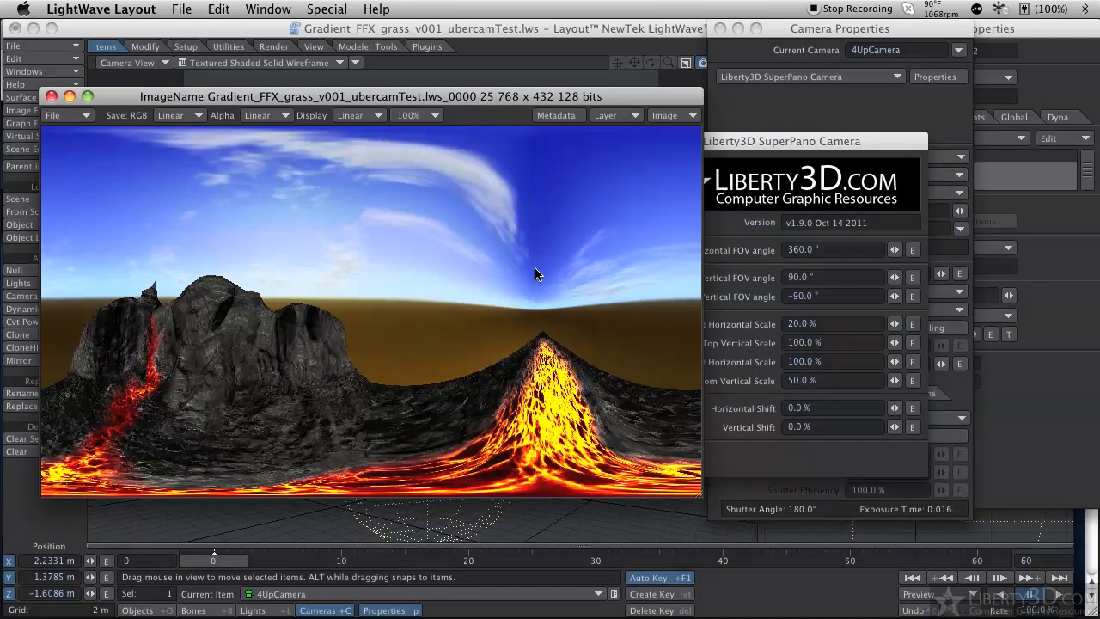
key("Up")
key("Down")
key("Up")
key("Down")
key("Up")
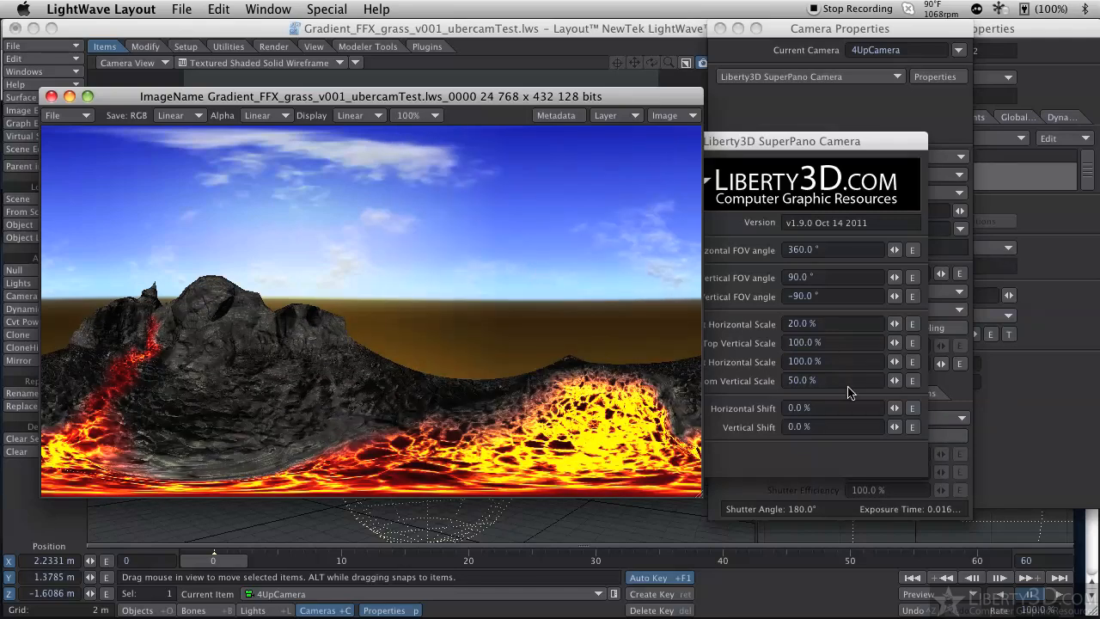
- Set the SuperPano camera's Horizontal Shift to 50%
left_click(816, 342)
left_click(816, 342)
left_click(812, 408)
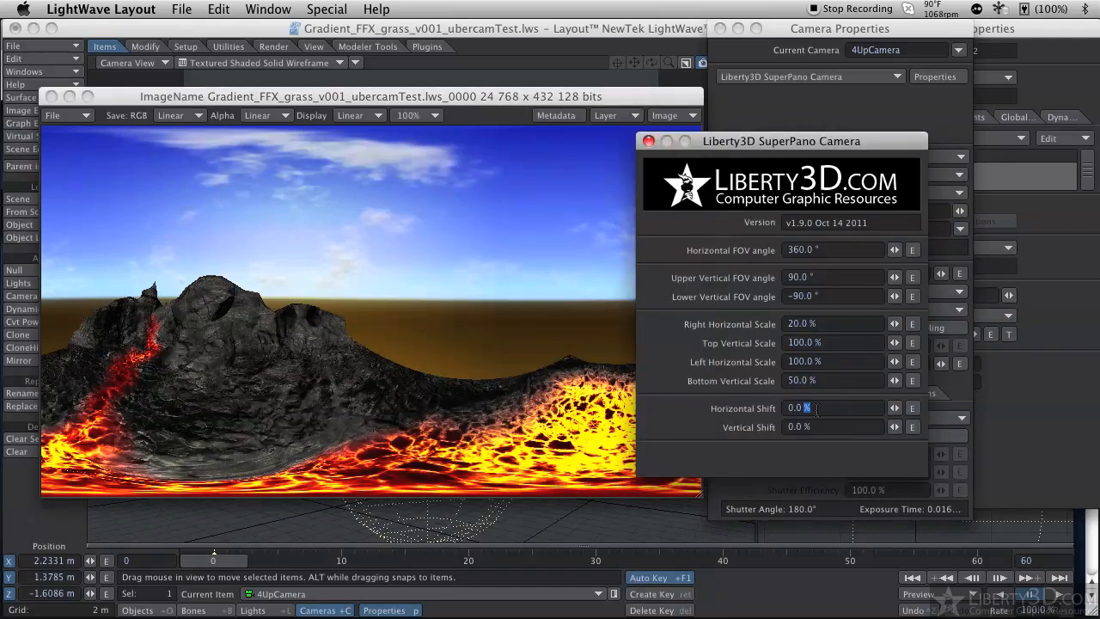
left_click(812, 408)
type("50")
key("Tab")
- Render the current frame with the horizontal shift and move the render status window off the image
left_click(545, 97)
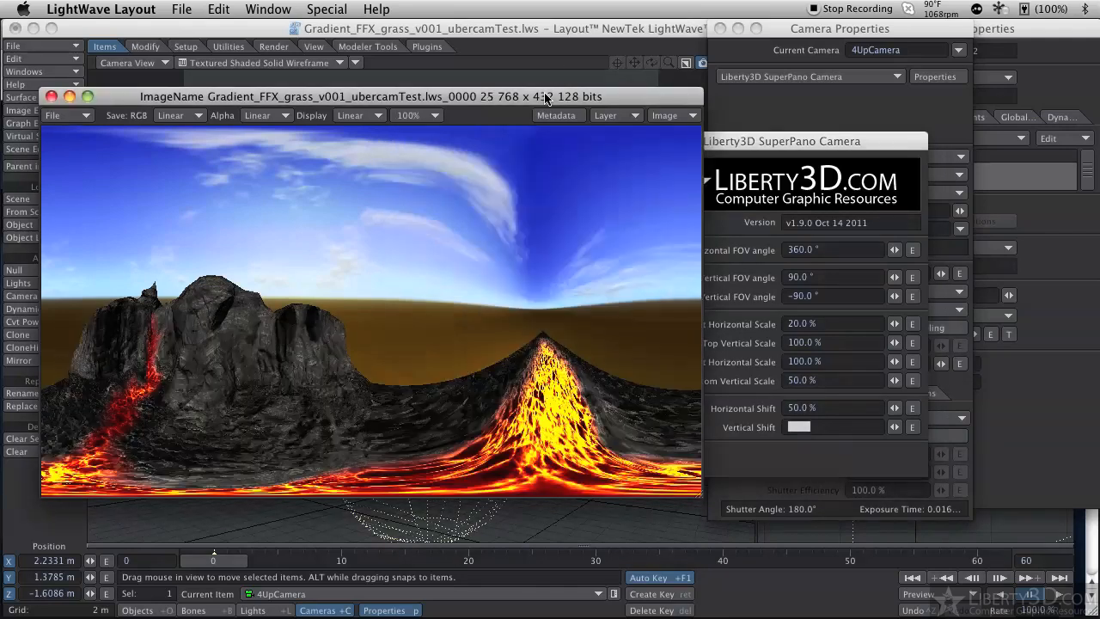
key("F9")
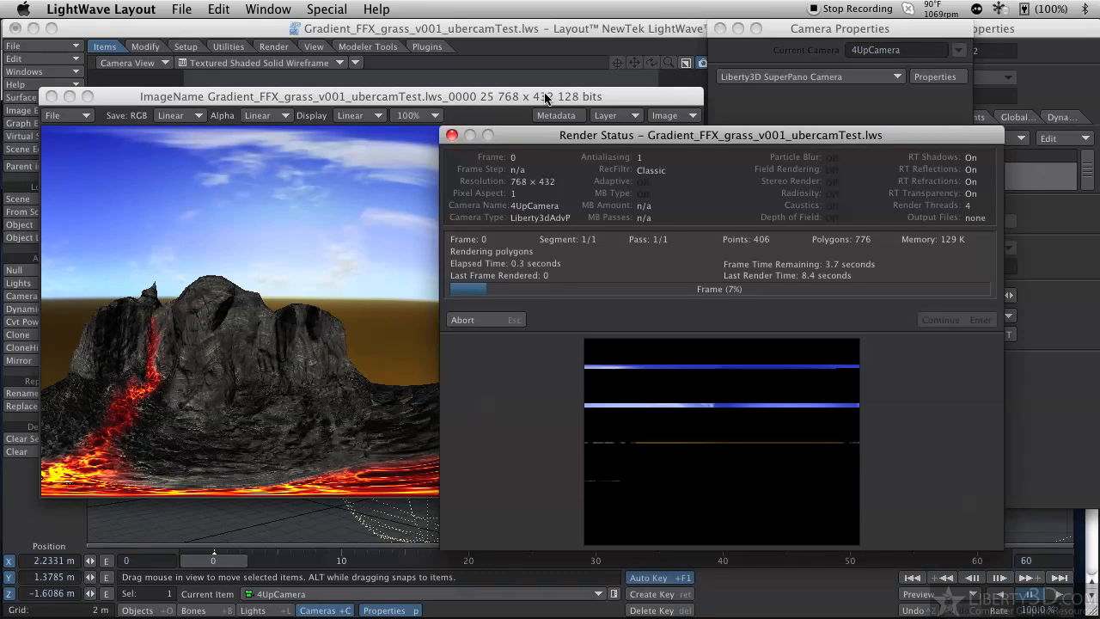
left_click_drag(645, 139, 878, 129)
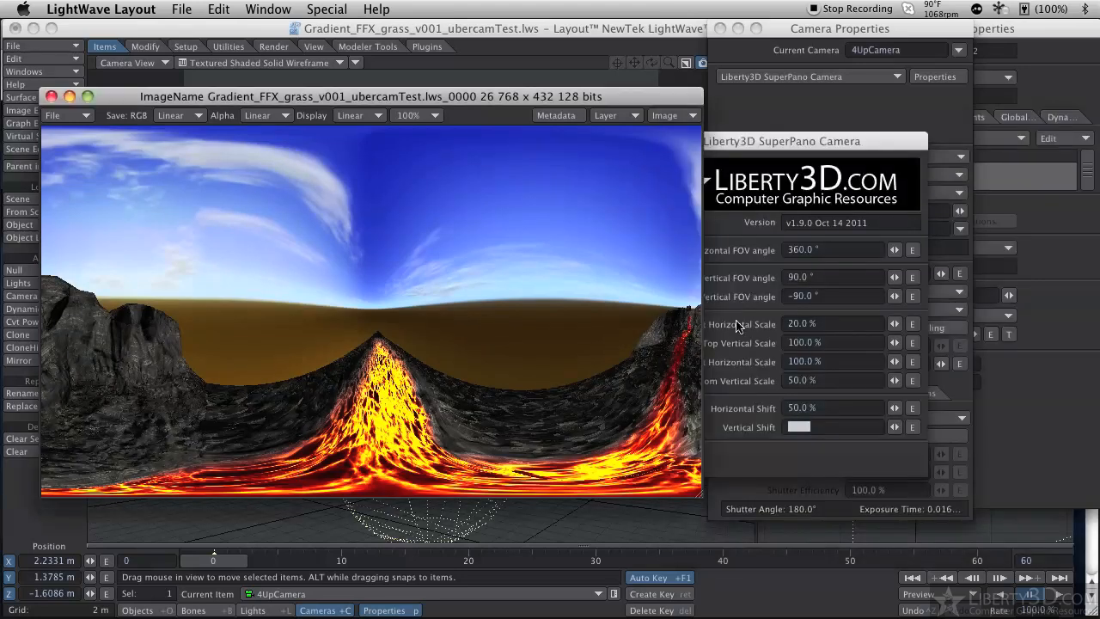
- Close the rendered image and the SuperPano camera settings
left_click(51, 96)
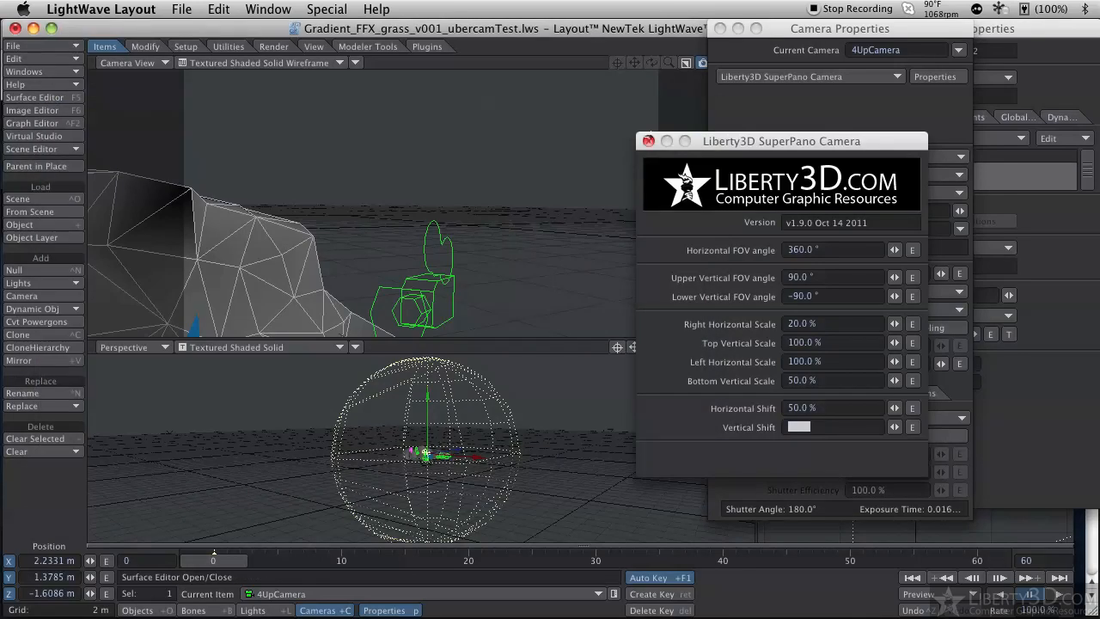
left_click(649, 141)
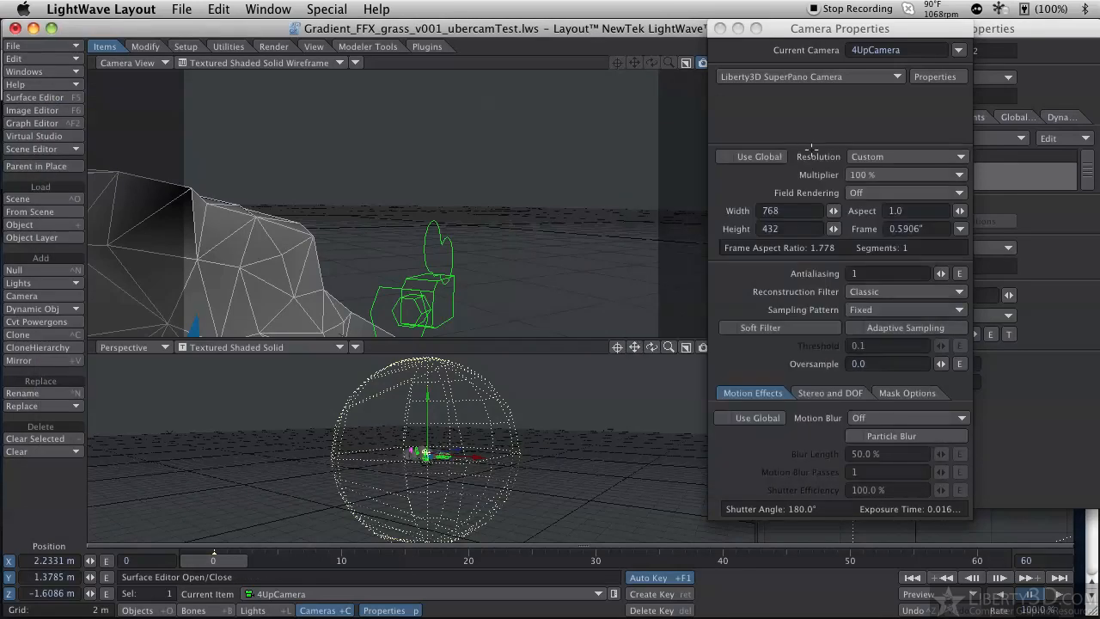